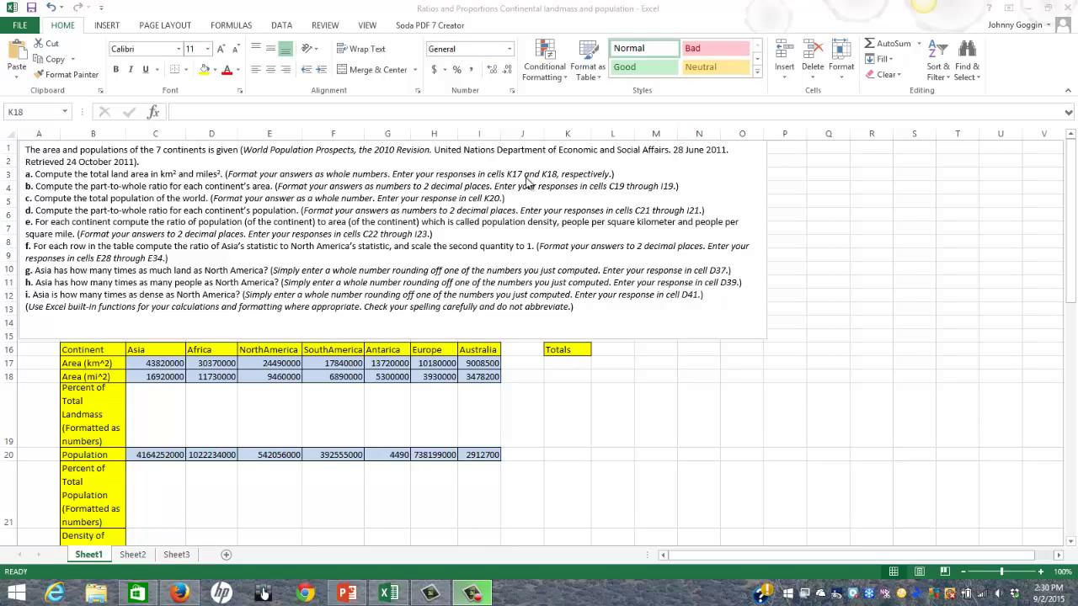
# - Total the seven continents' areas in km² in cell K17 with SUM over the range C17:I17
pyautogui.click(552, 361)
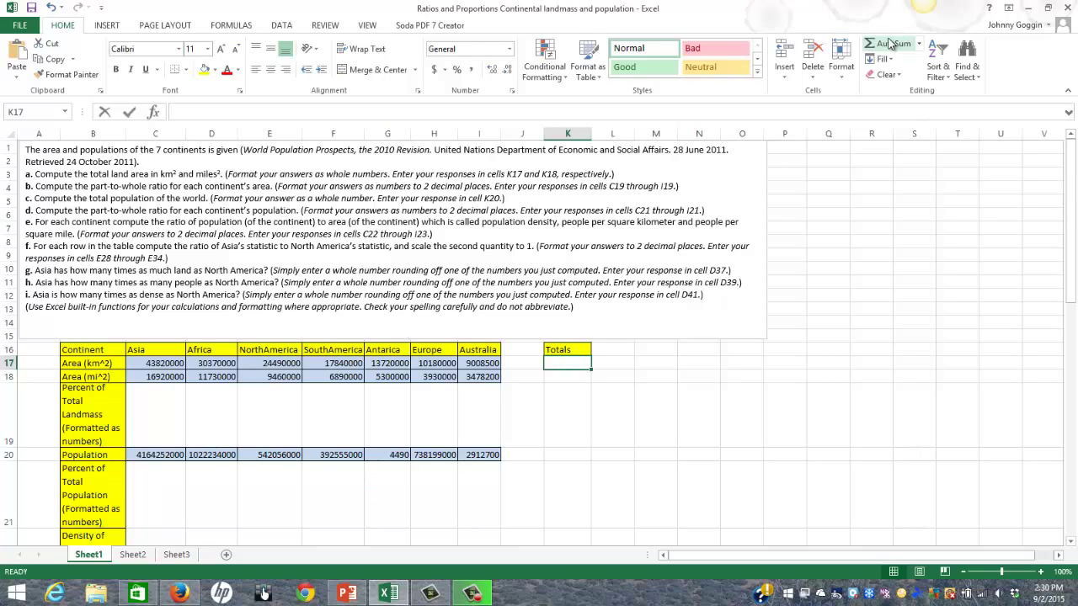
pyautogui.click(891, 43)
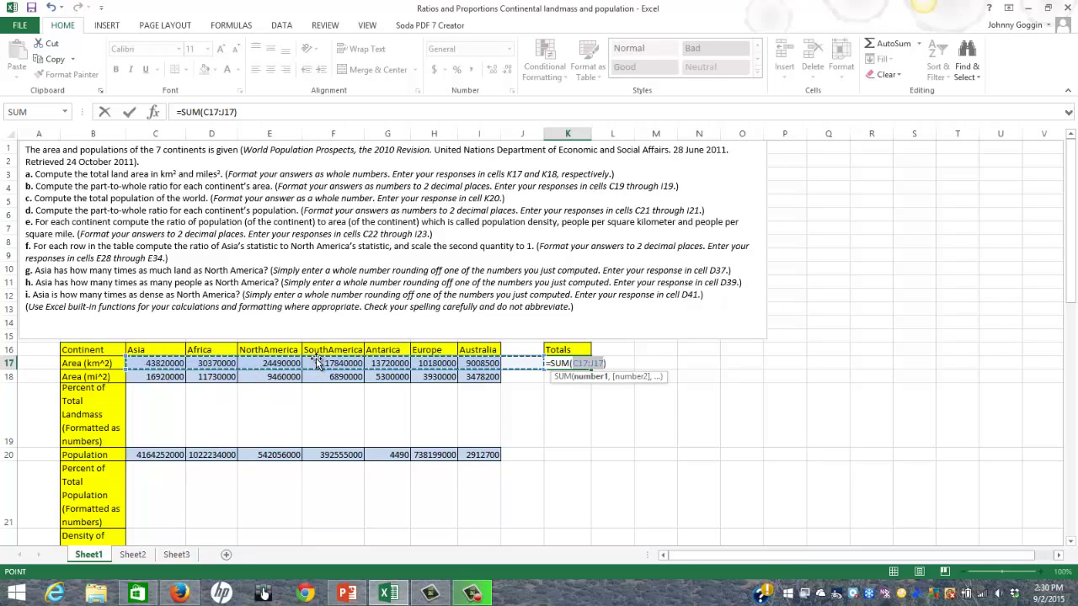
pyautogui.click(476, 363)
pyautogui.moveTo(474, 364); pyautogui.dragTo(358, 352)
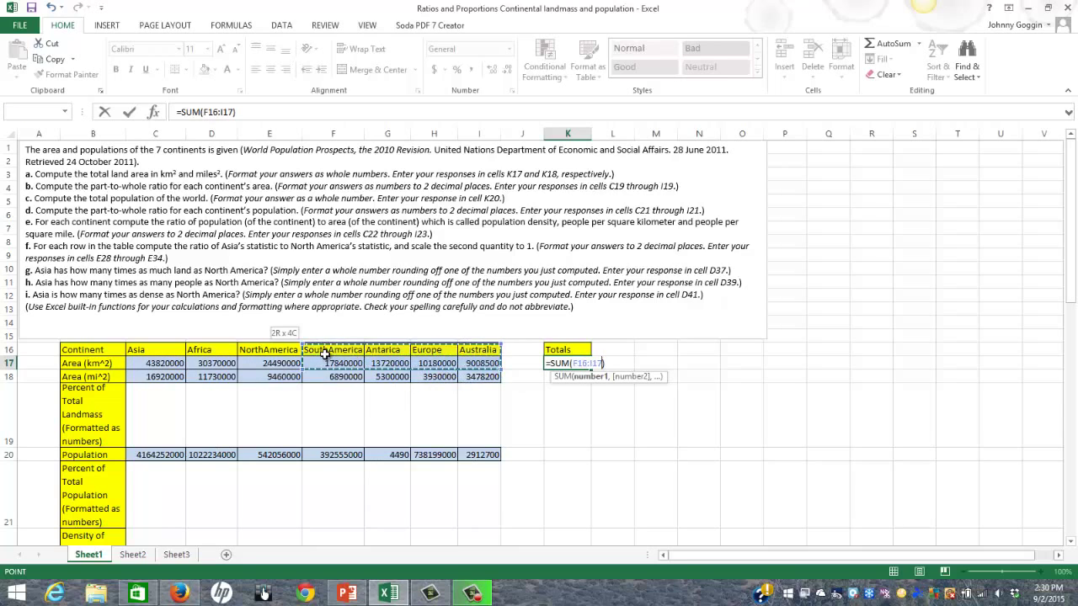
pyautogui.moveTo(226, 363); pyautogui.dragTo(179, 363)
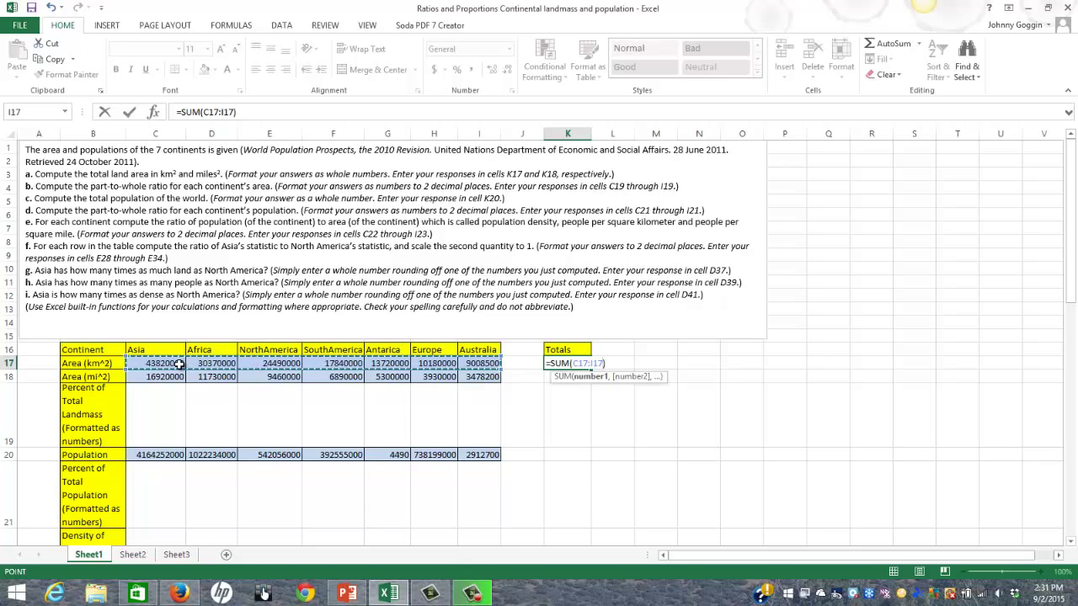
pyautogui.press('Return')
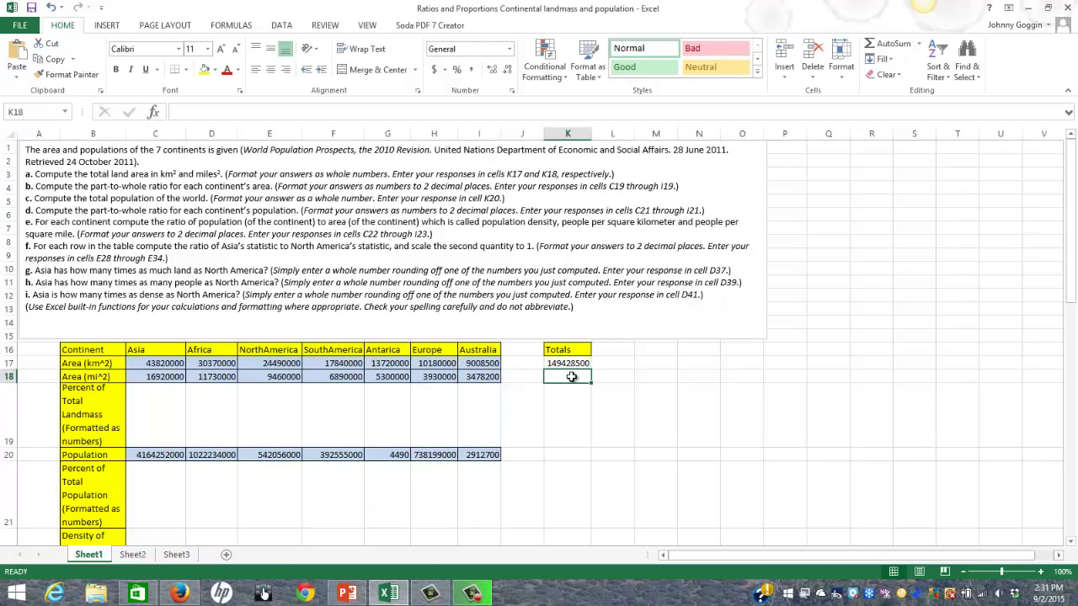
# - Total the areas in mi² in cell K18 with AutoSum and apply the comma number format to K17:K18
pyautogui.click(890, 44)
pyautogui.press('Return')
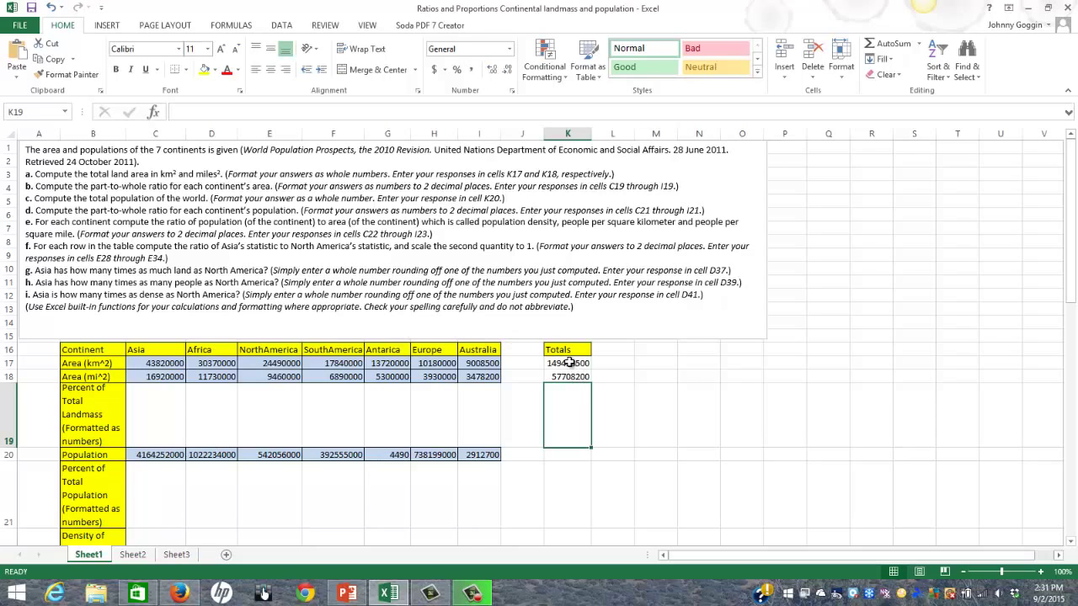
pyautogui.moveTo(569, 362); pyautogui.dragTo(569, 376)
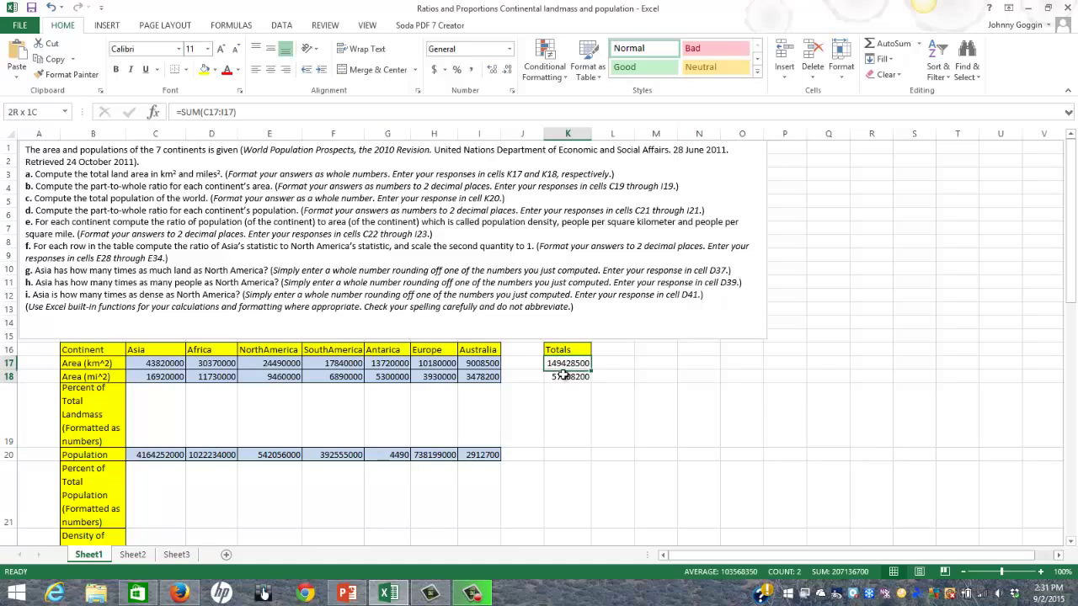
pyautogui.click(471, 71)
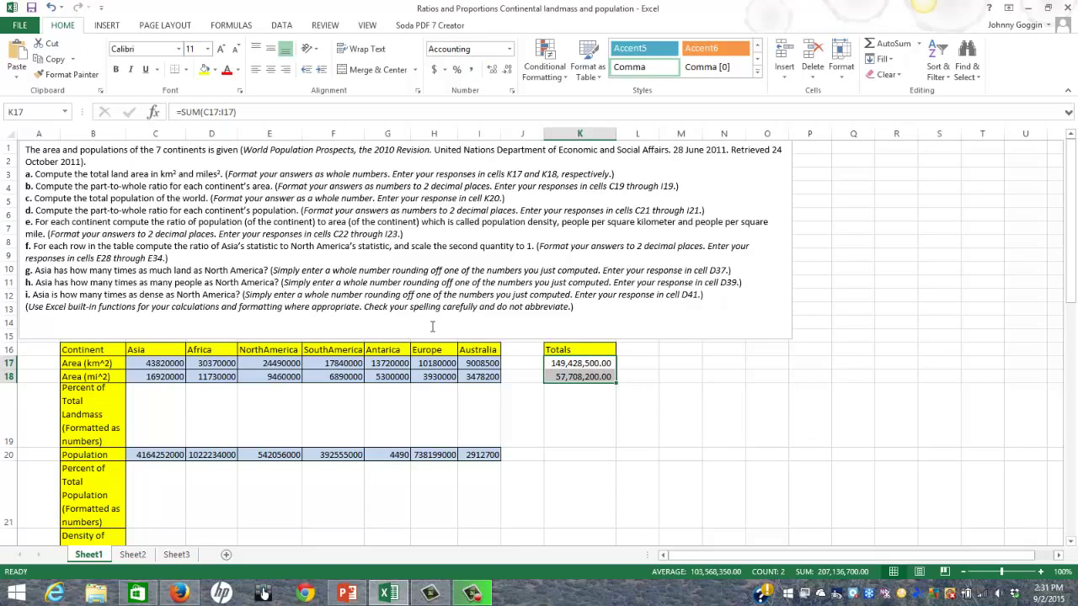
# - Compute Asia's part-to-whole landmass ratio in cell C19 with the formula =C17/K17
pyautogui.click(157, 394)
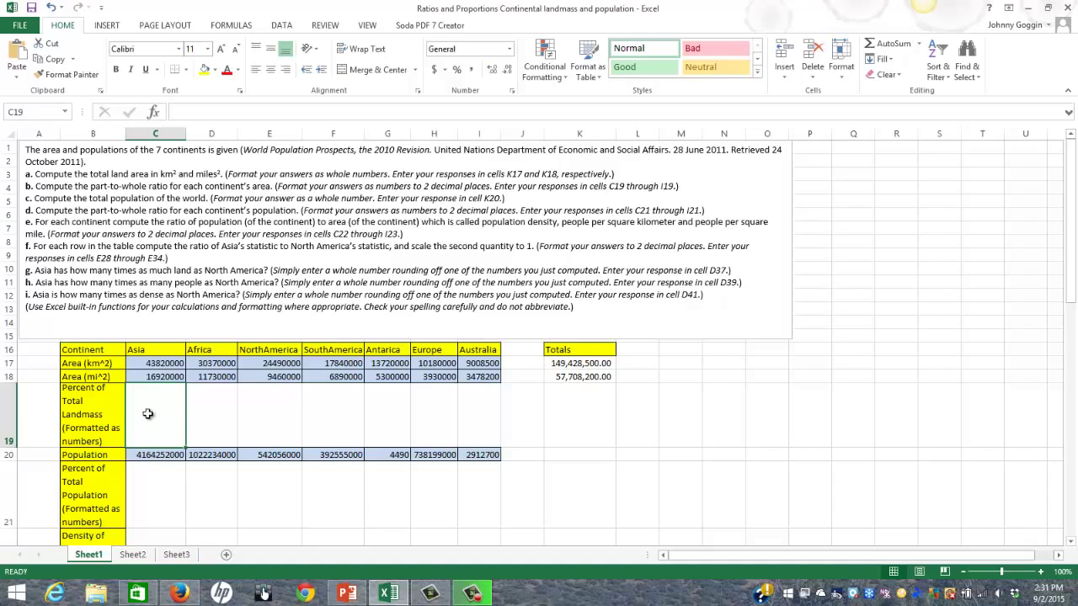
pyautogui.click(222, 414)
pyautogui.click(269, 404)
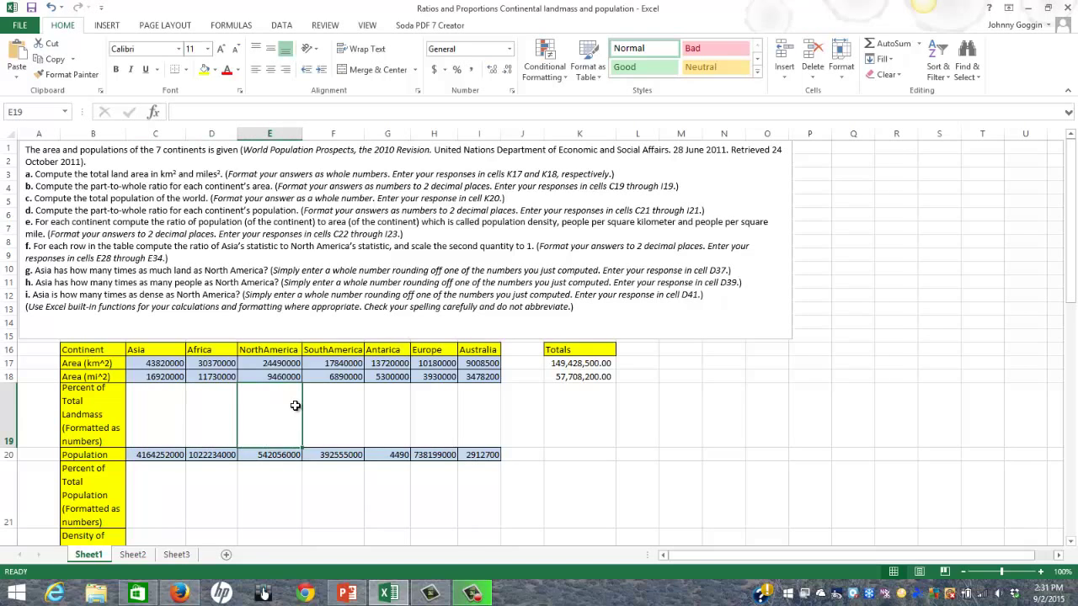
pyautogui.click(132, 411)
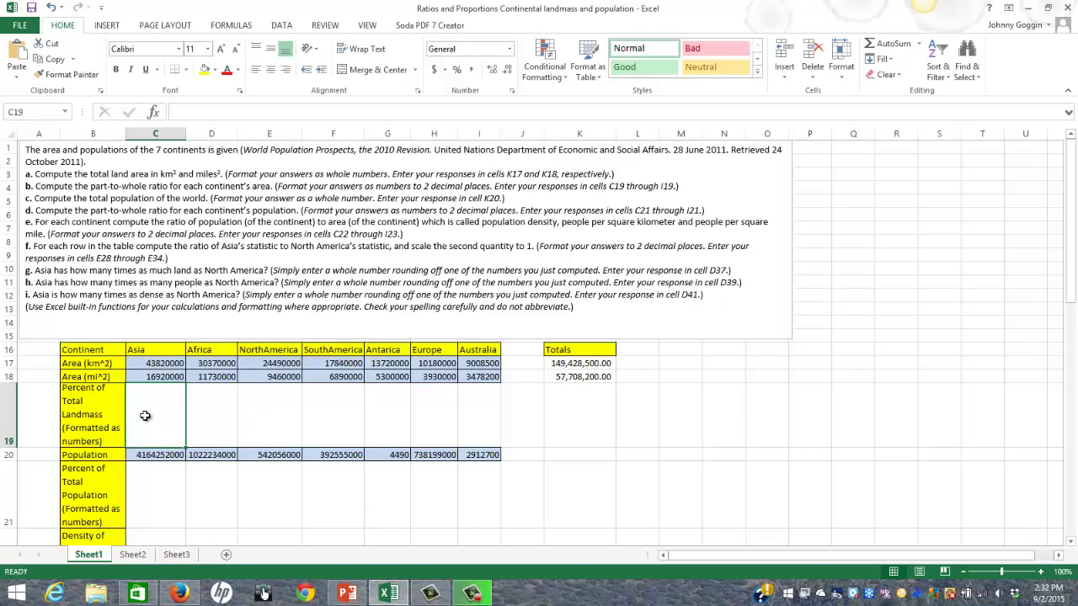
pyautogui.write('=')
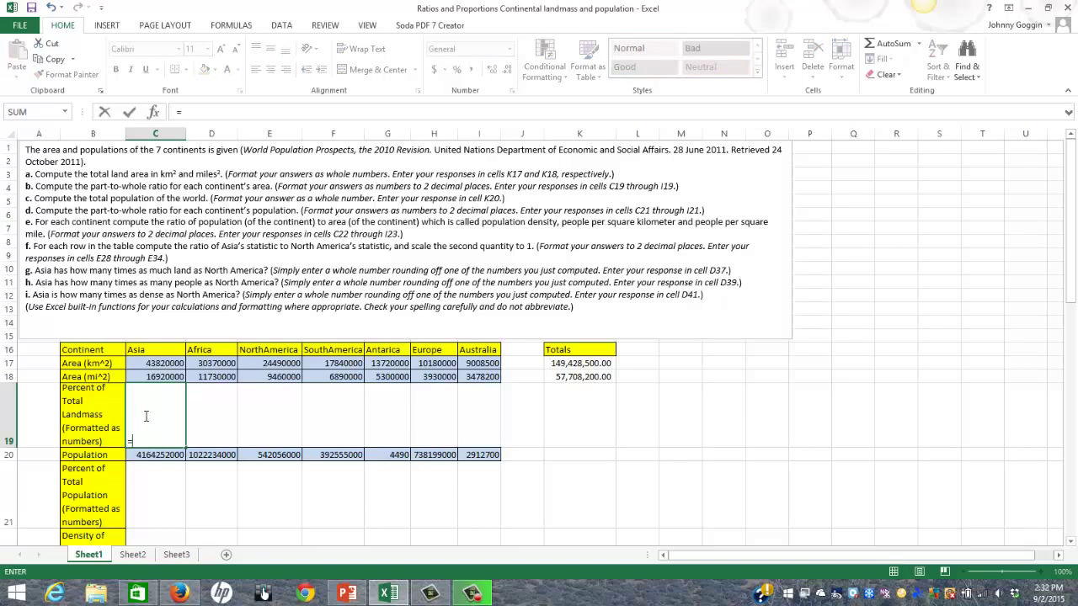
pyautogui.click(162, 362)
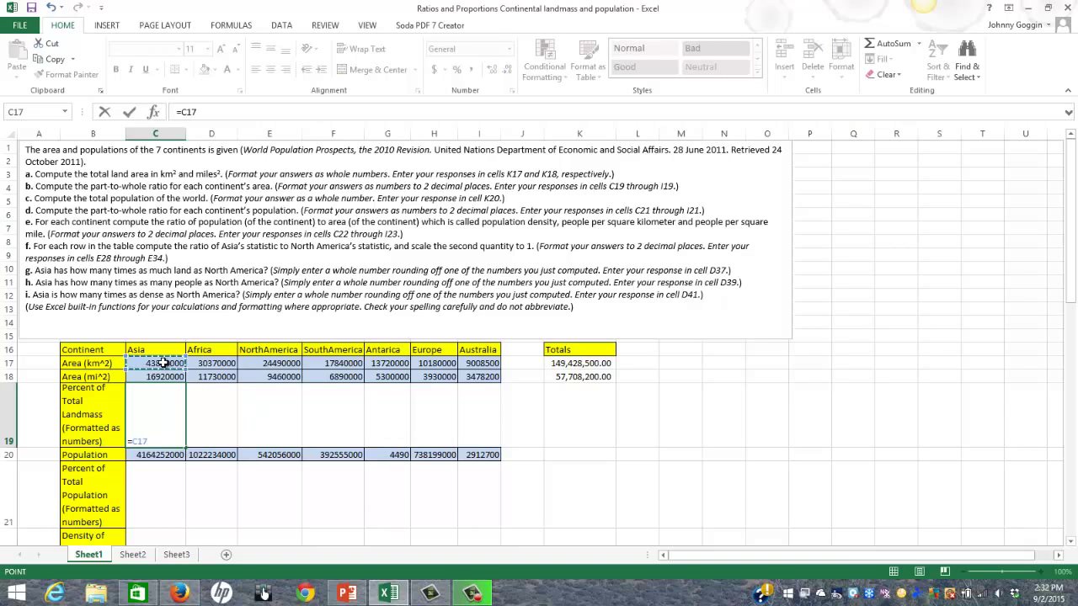
pyautogui.write('/')
pyautogui.click(568, 363)
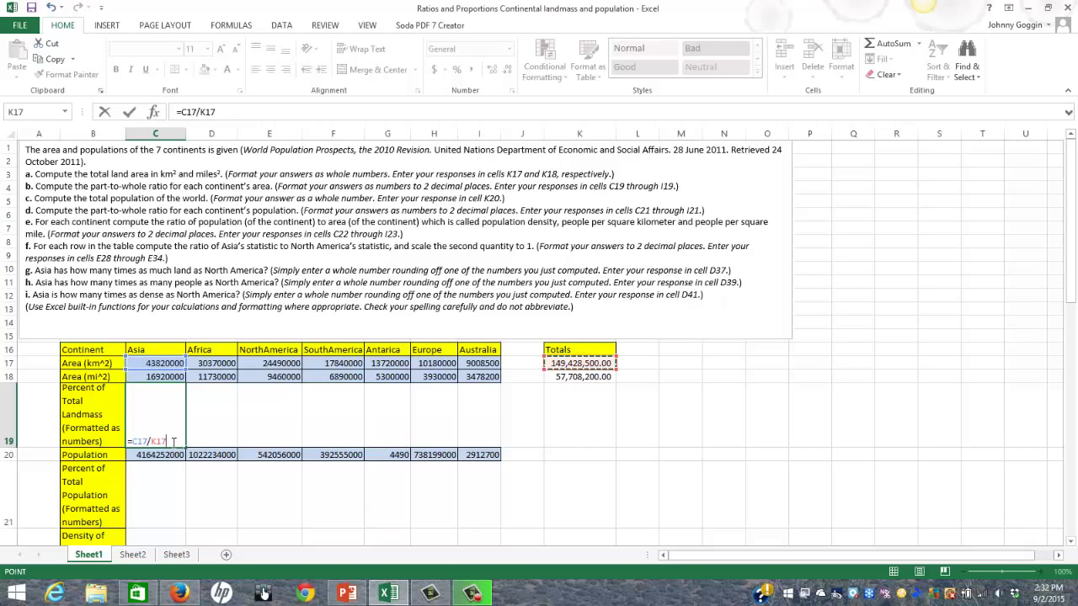
pyautogui.press('Return')
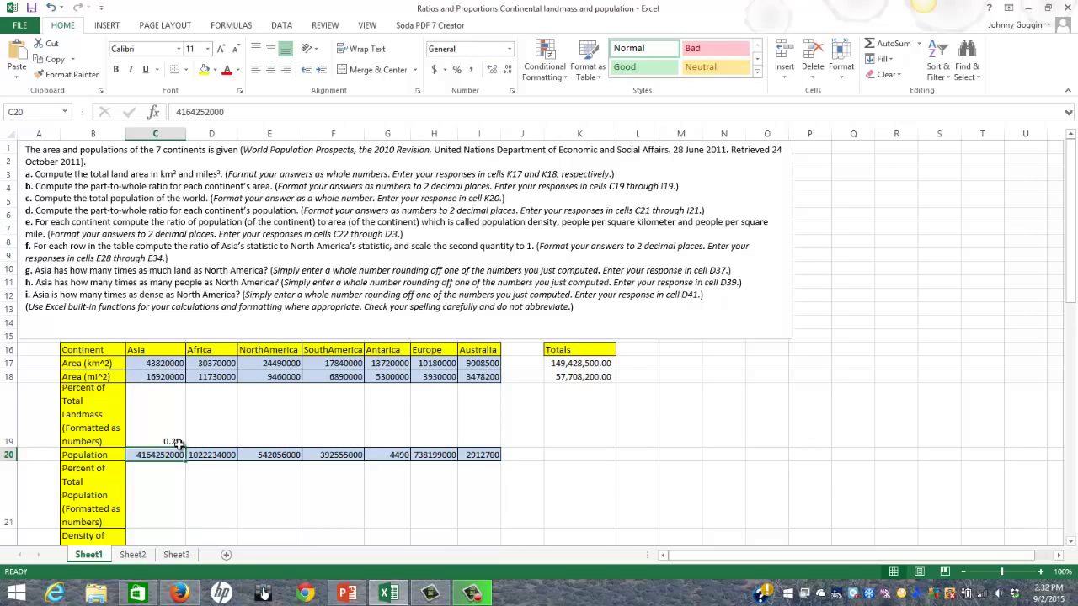
# - Format Asia's landmass ratio in cell C19 as a percentage, undo the format and apply it again
pyautogui.click(172, 433)
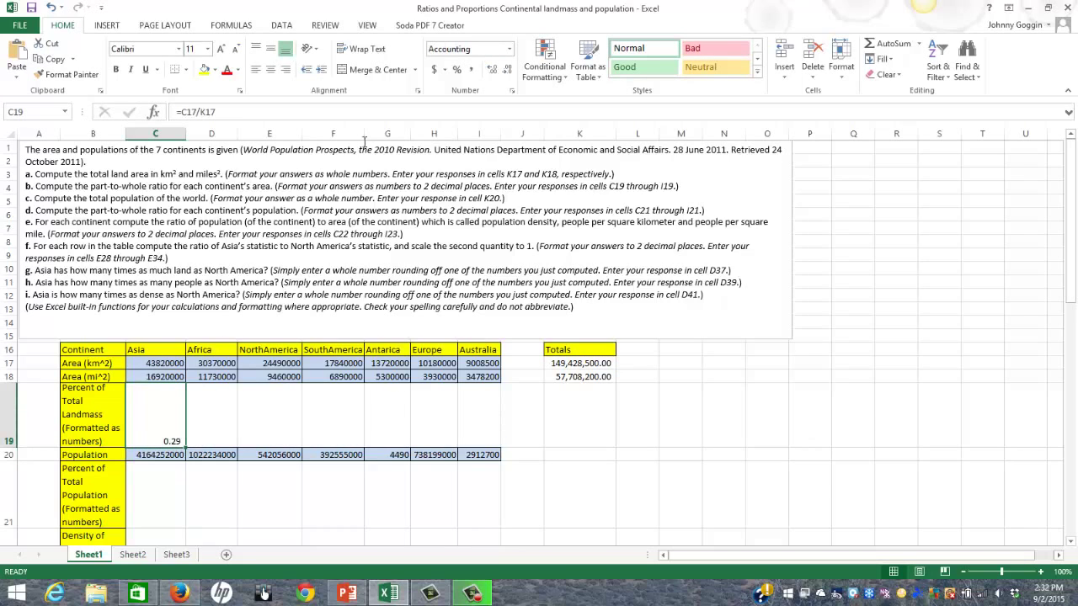
pyautogui.click(457, 69)
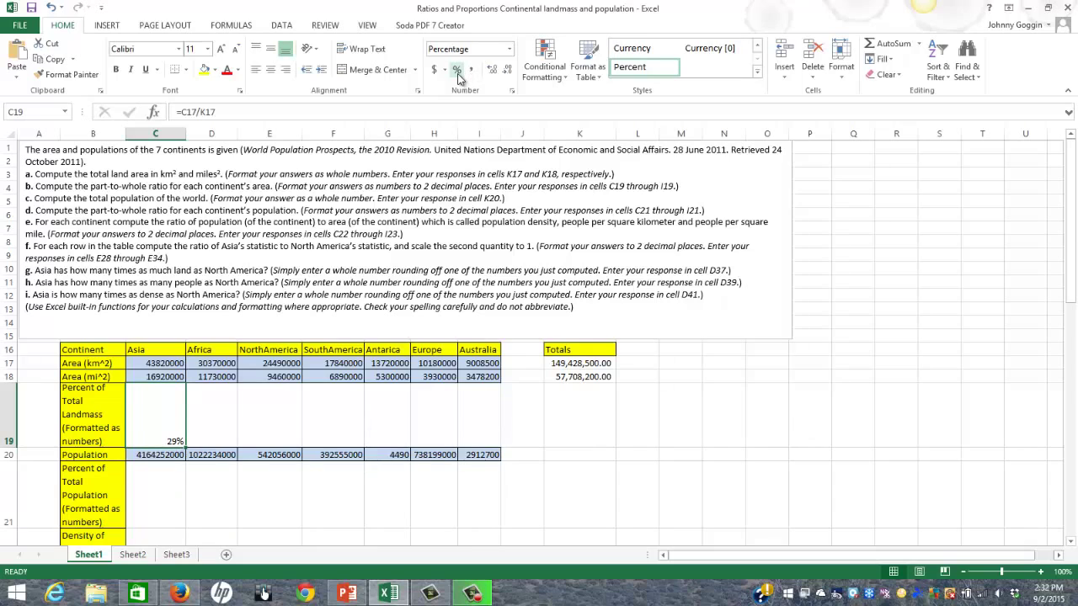
pyautogui.click(50, 8)
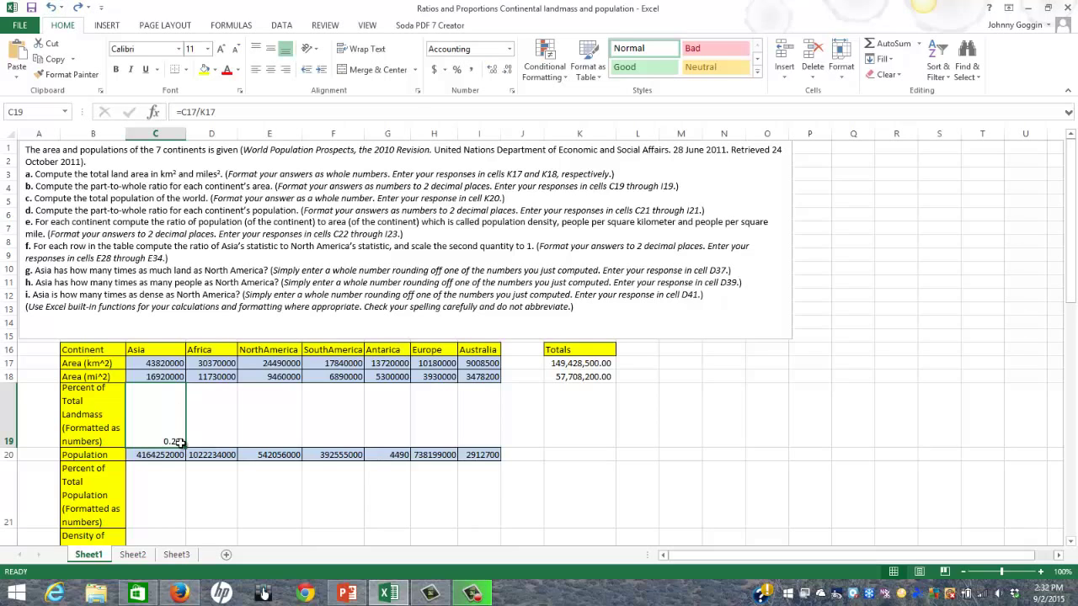
pyautogui.click(457, 70)
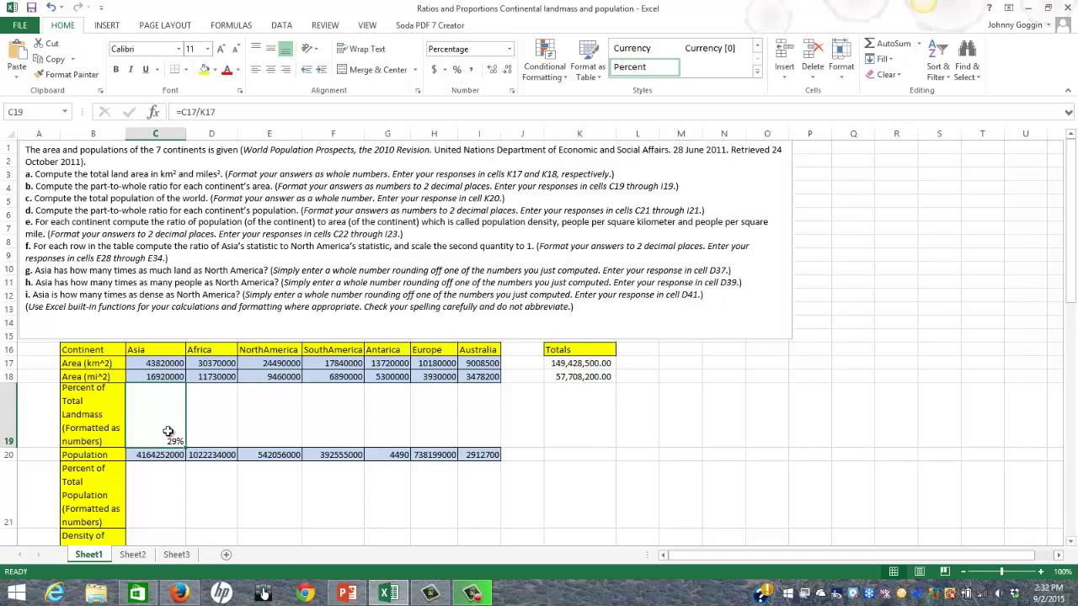
# - Clear cell C19 and compute Asia's landmass share from the mi² figures with the formula =C18/K18
pyautogui.press('Delete')
pyautogui.doubleClick(154, 421)
pyautogui.write('=')
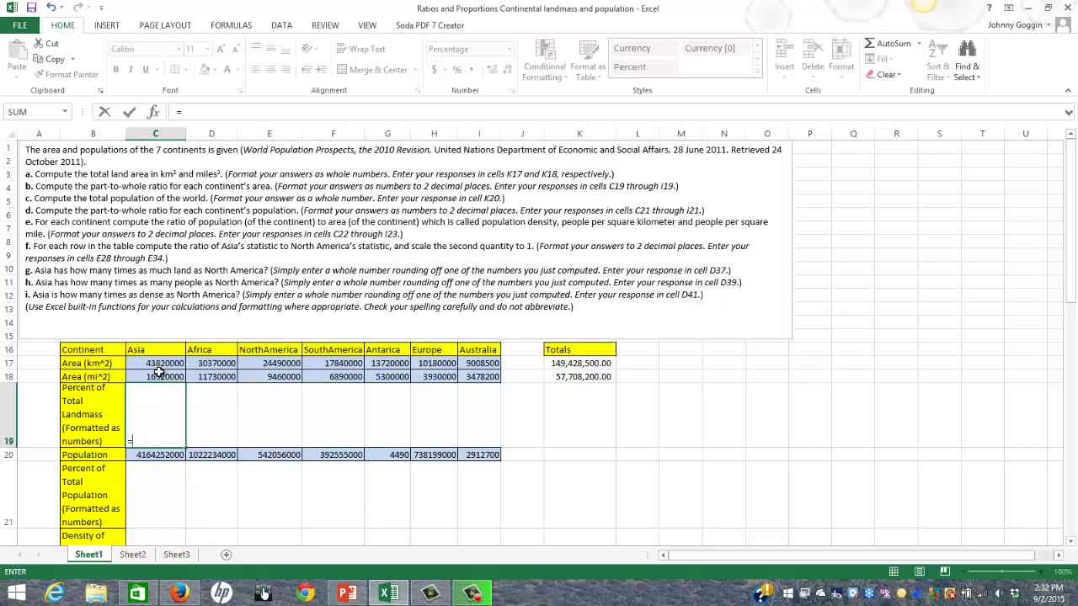
pyautogui.click(158, 374)
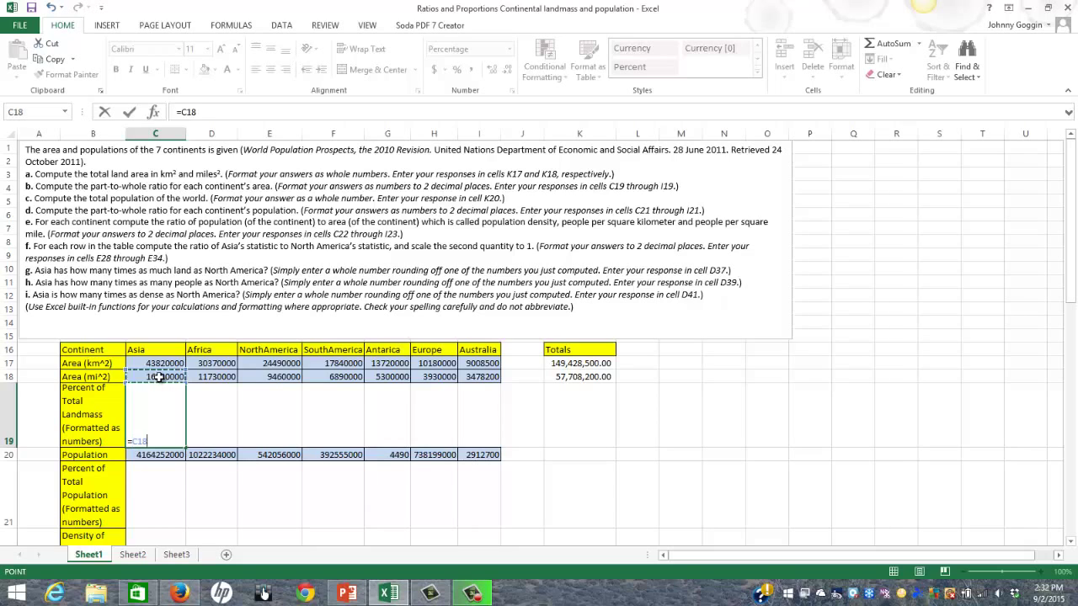
pyautogui.write('/')
pyautogui.click(560, 382)
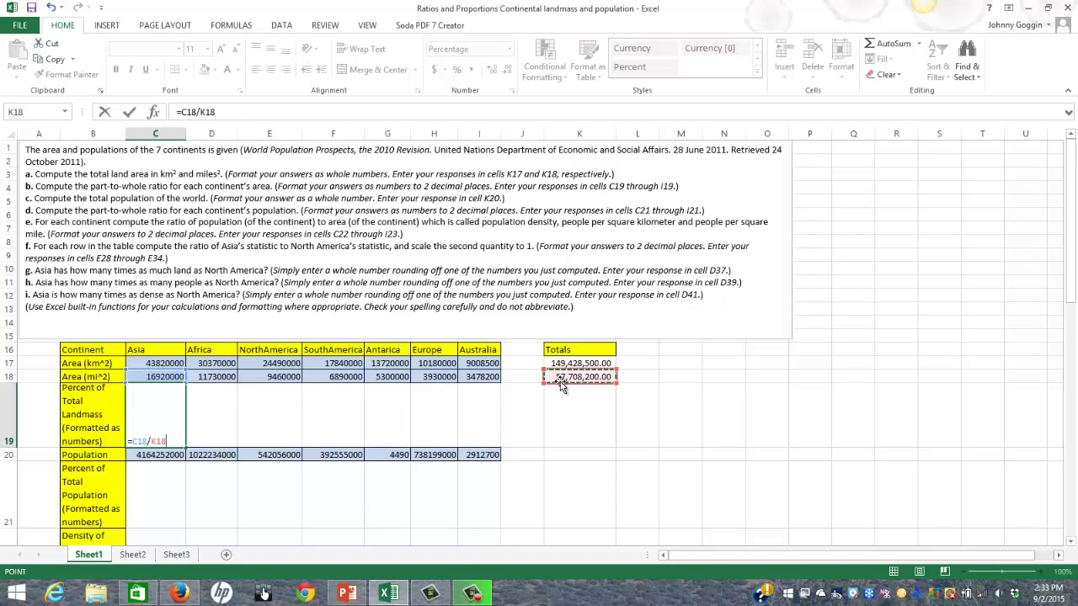
pyautogui.hotkey('ctrl', 'Return')
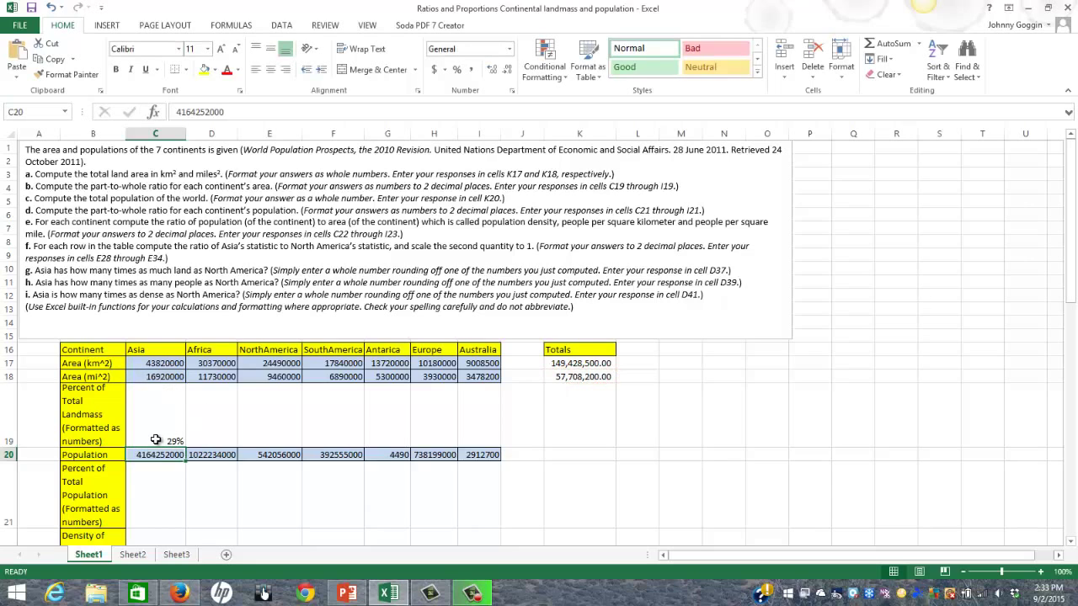
# - Try to make the total's reference in C19 absolute by changing the formula to =C18/$K18$
pyautogui.click(173, 434)
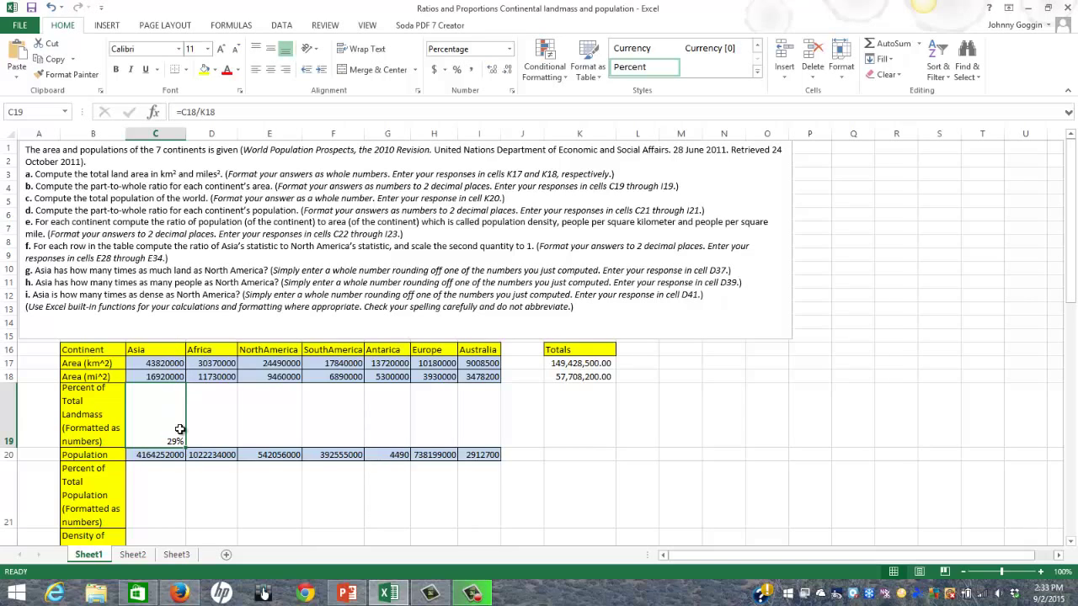
pyautogui.doubleClick(166, 429)
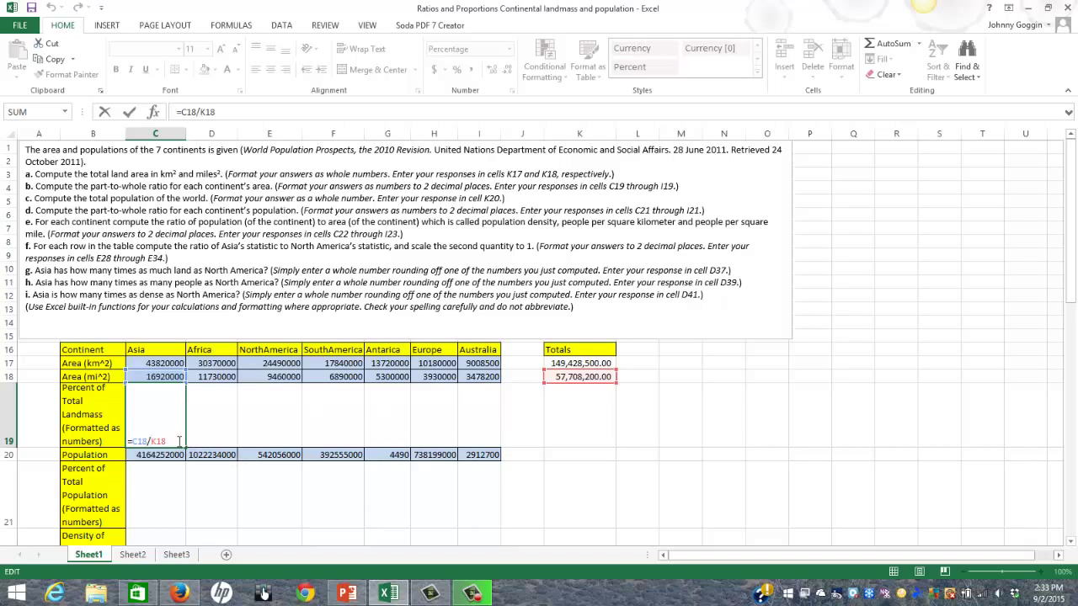
pyautogui.click(152, 441)
pyautogui.write('$')
pyautogui.press('Return')
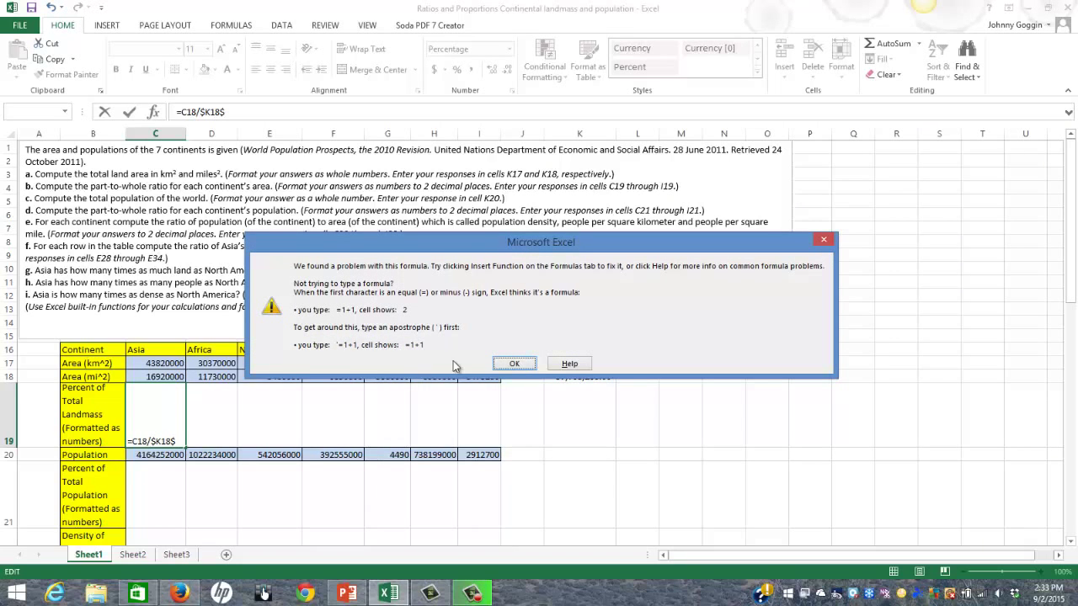
pyautogui.click(513, 363)
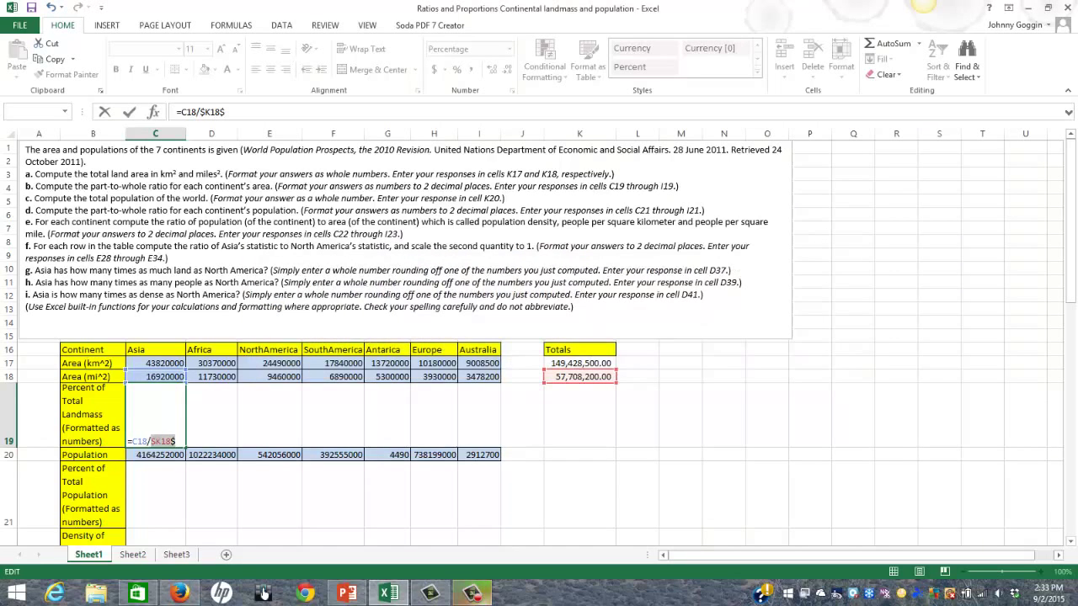
pyautogui.click(474, 595)
pyautogui.click(1013, 530)
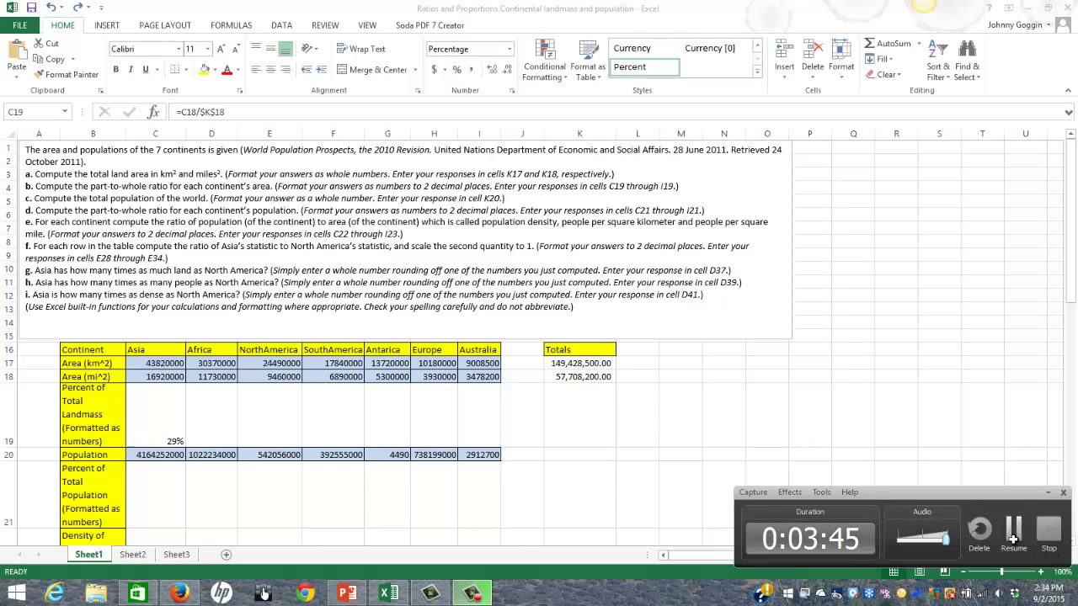
pyautogui.click(1013, 530)
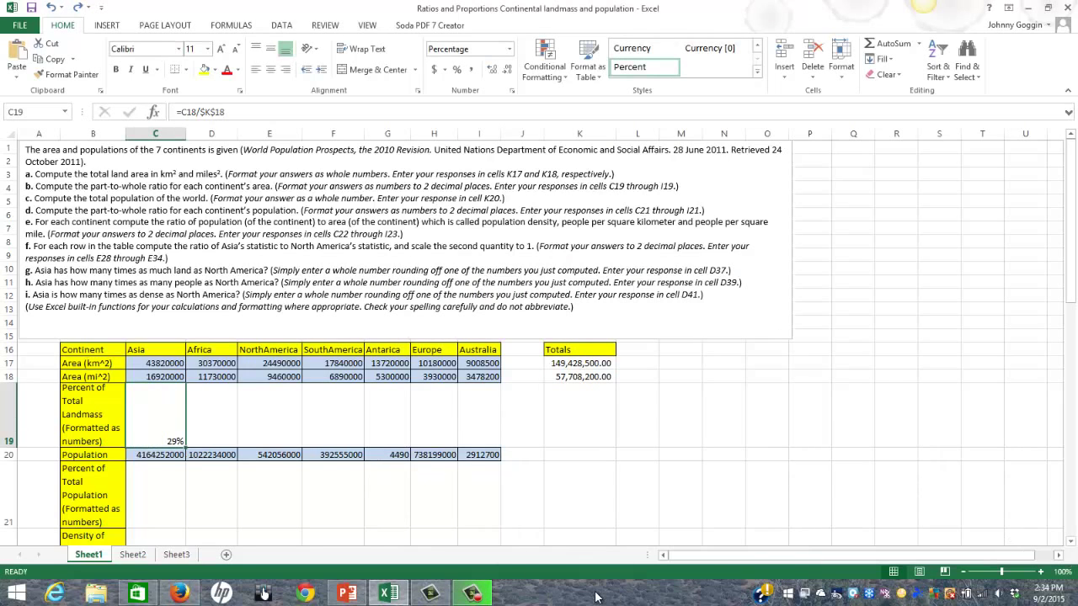
# - Edit the formula in C19, removing and re-entering the dollar signs so that it reads =C18/$K$18
pyautogui.doubleClick(169, 420)
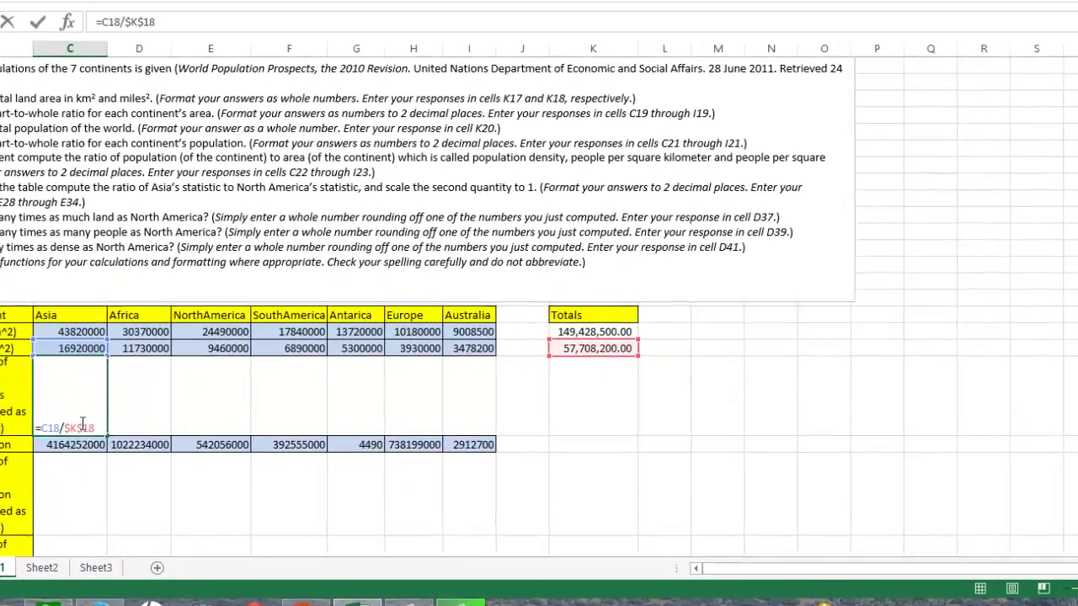
pyautogui.doubleClick(83, 428)
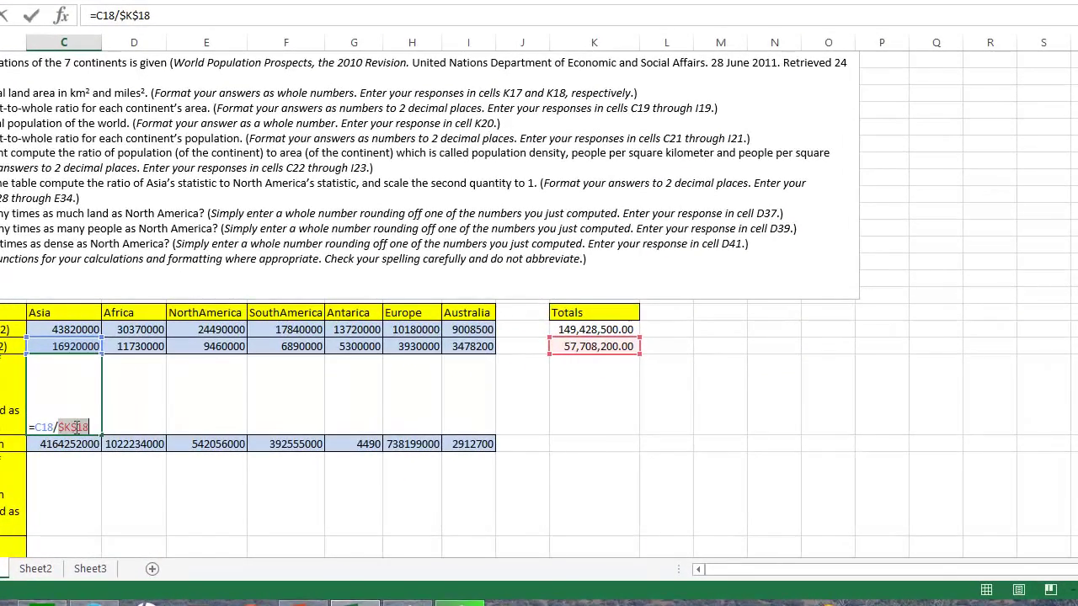
pyautogui.click(77, 428)
pyautogui.press('BackSpace')
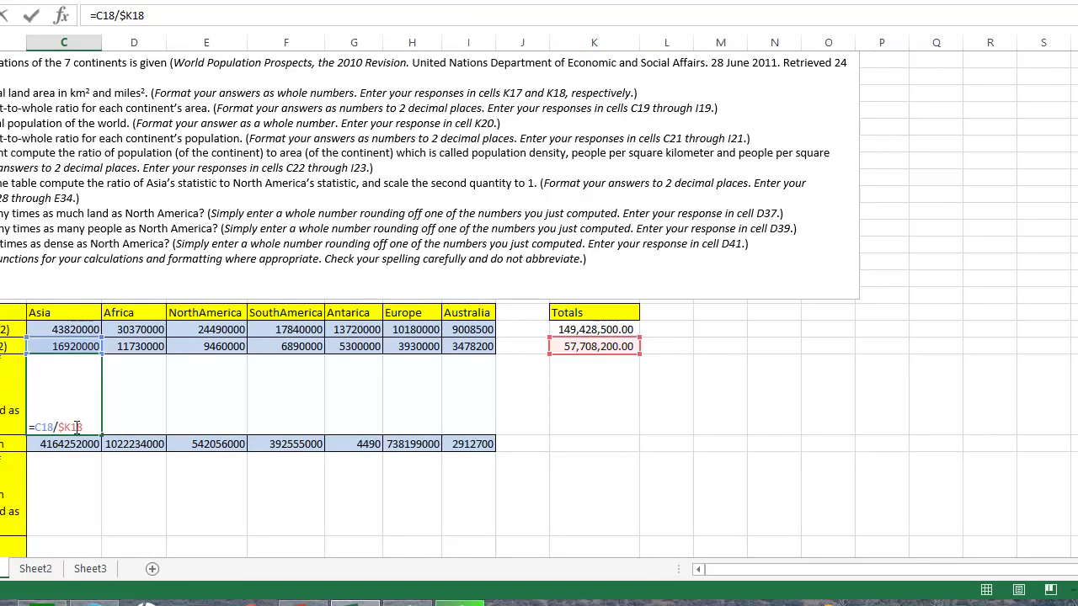
pyautogui.press('Left')
pyautogui.press('BackSpace')
pyautogui.write('$')
pyautogui.click(75, 427)
pyautogui.write('$')
pyautogui.press('Return')
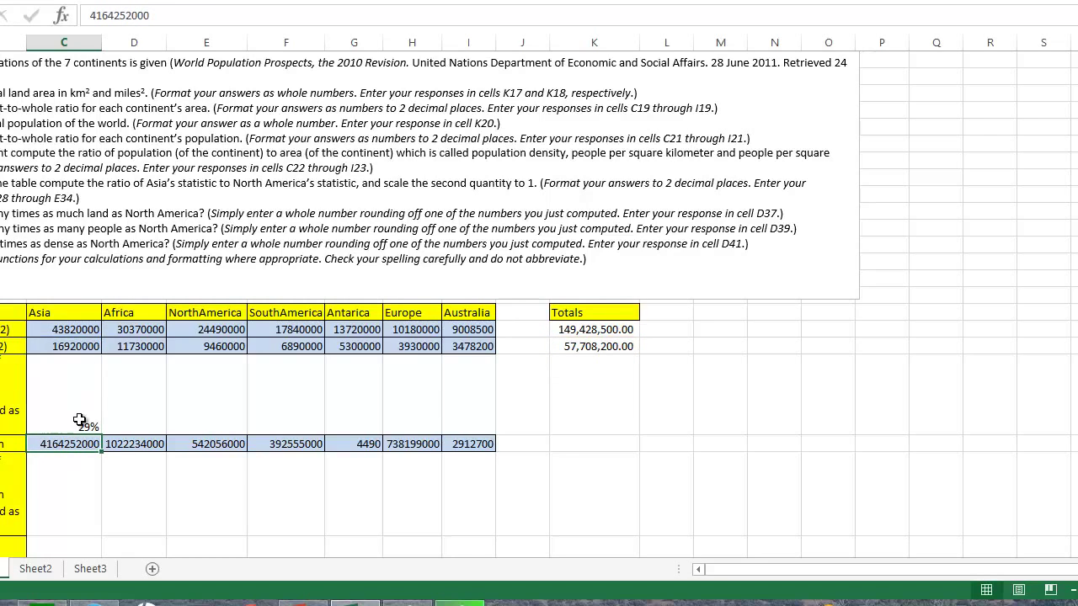
# - Copy Asia's landmass share formula from C19 across the other continents through I19
pyautogui.click(79, 411)
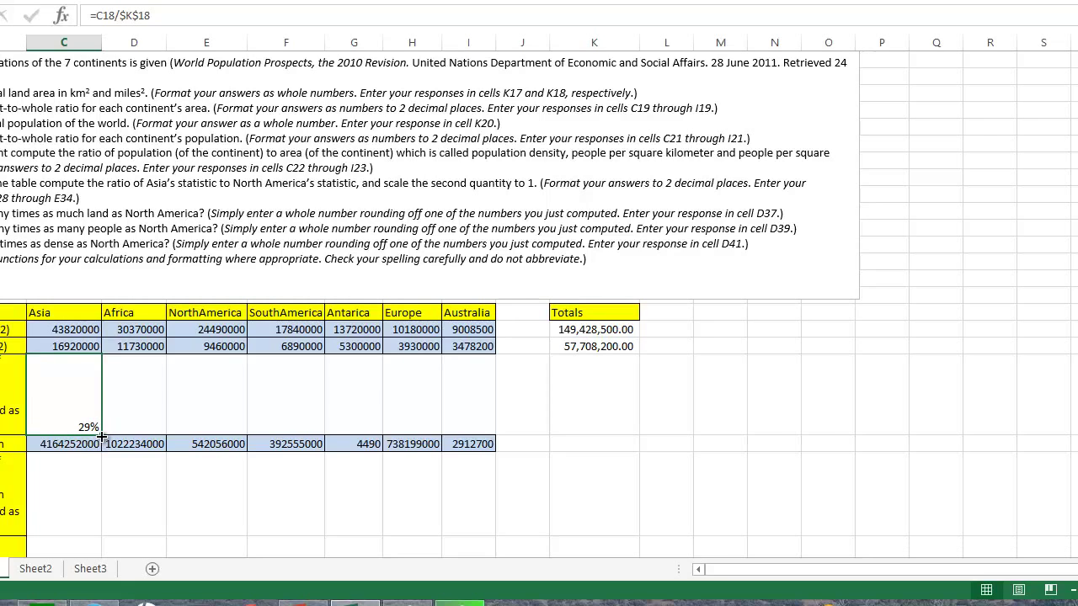
pyautogui.moveTo(100, 434); pyautogui.dragTo(150, 424)
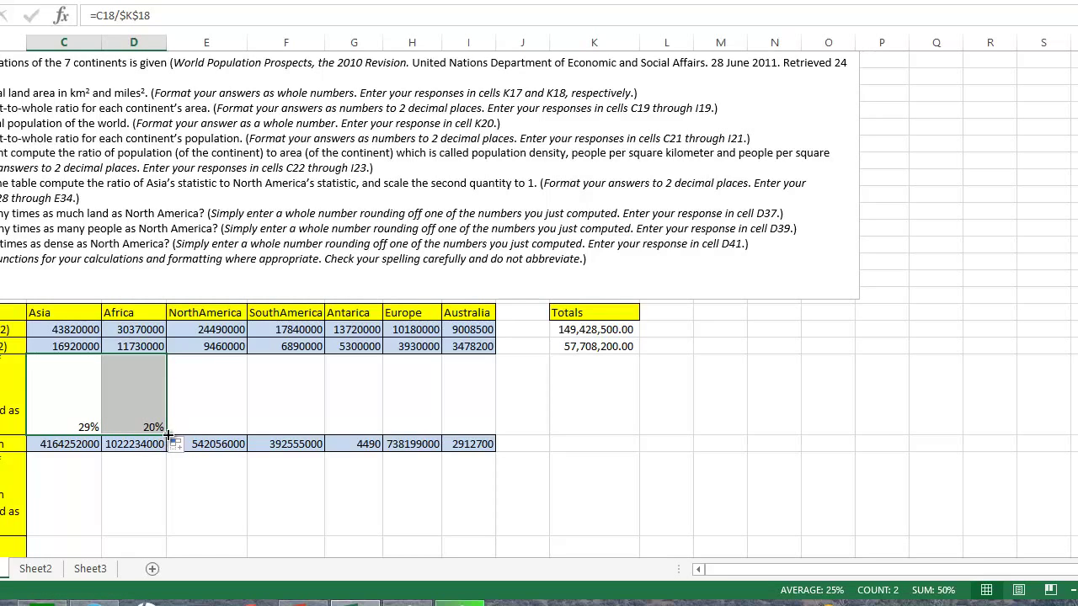
pyautogui.moveTo(167, 435); pyautogui.dragTo(476, 408)
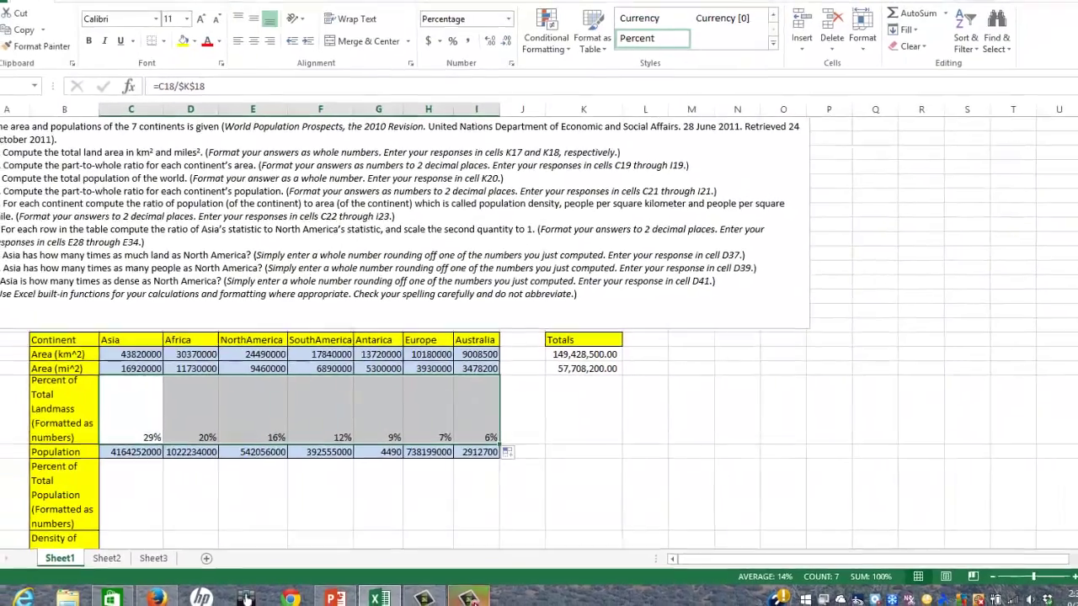
pyautogui.click(466, 604)
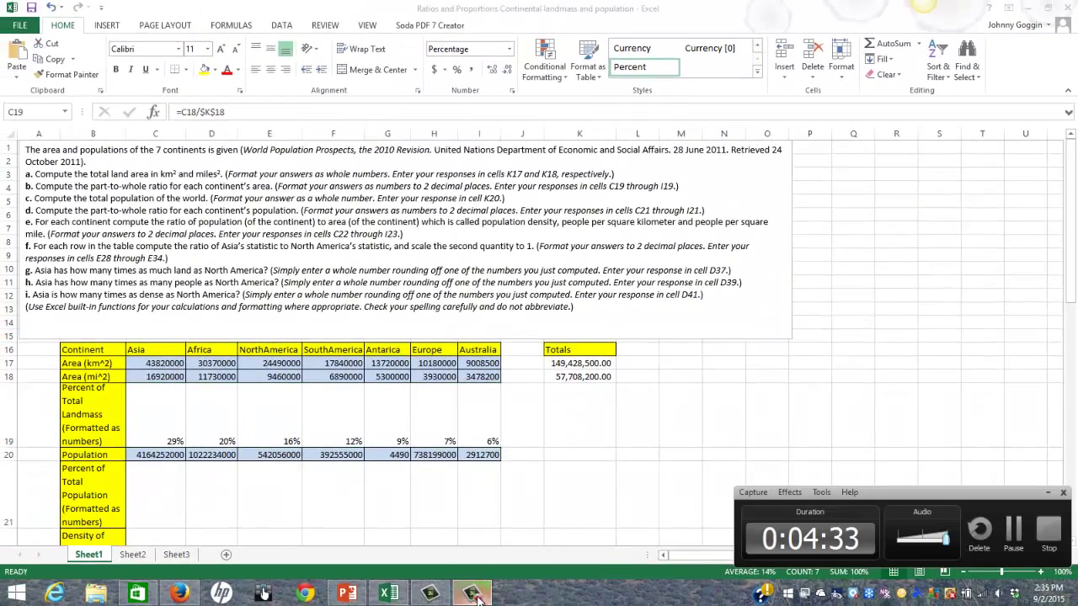
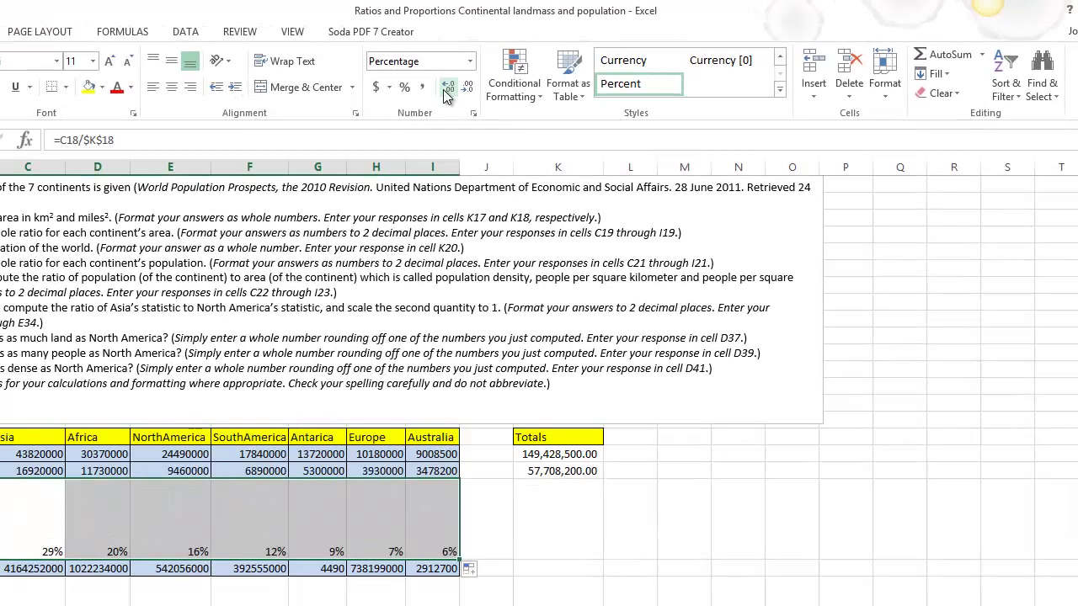
# - Show the landmass percentages in C19:I19 with two decimal places, then select Asia's share in C19
pyautogui.click(461, 84)
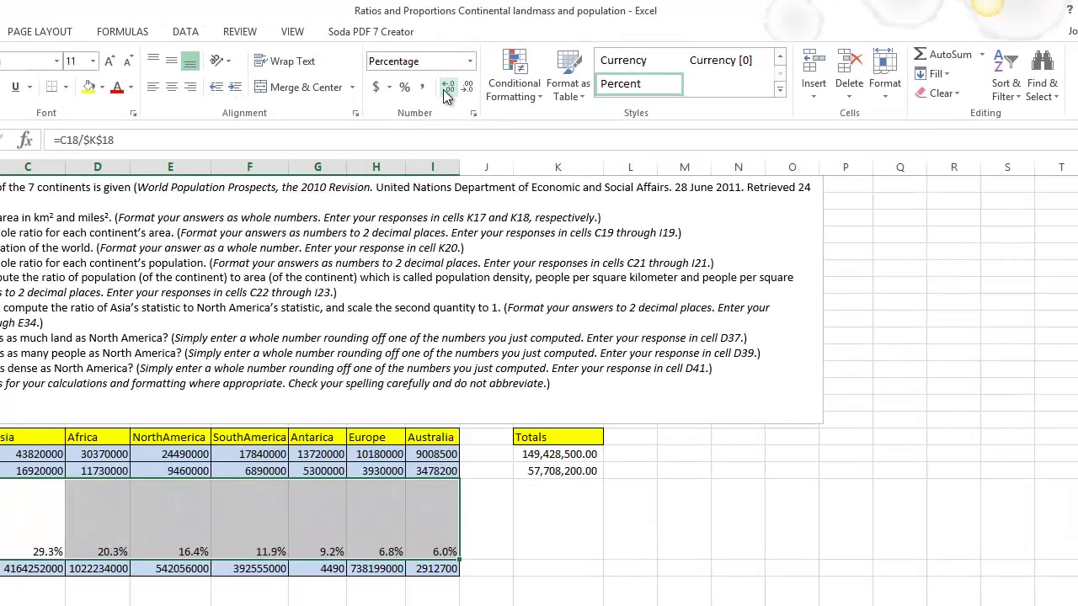
pyautogui.click(446, 89)
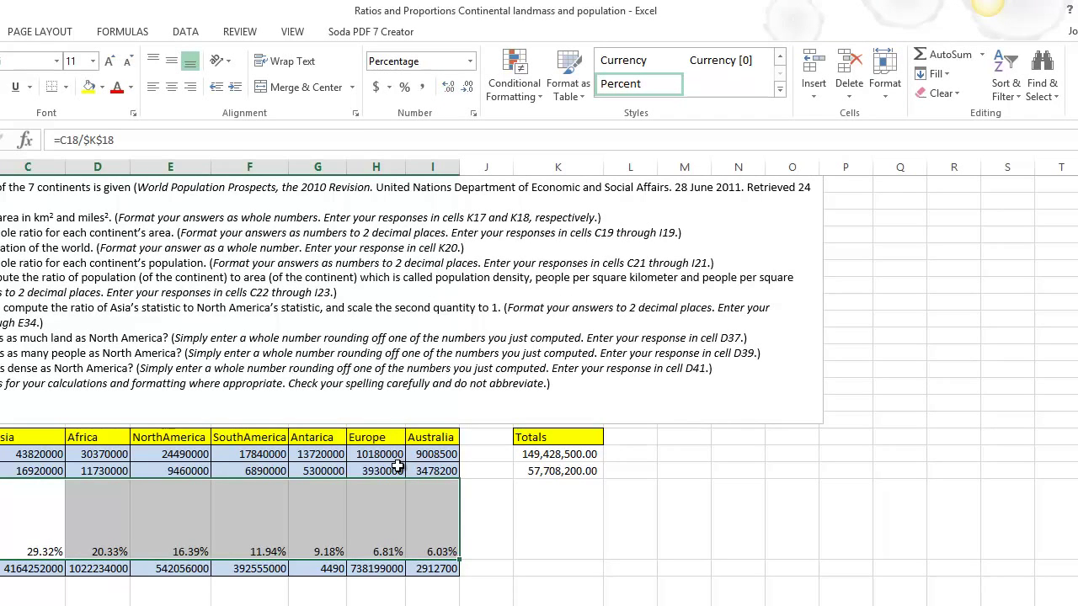
pyautogui.click(47, 543)
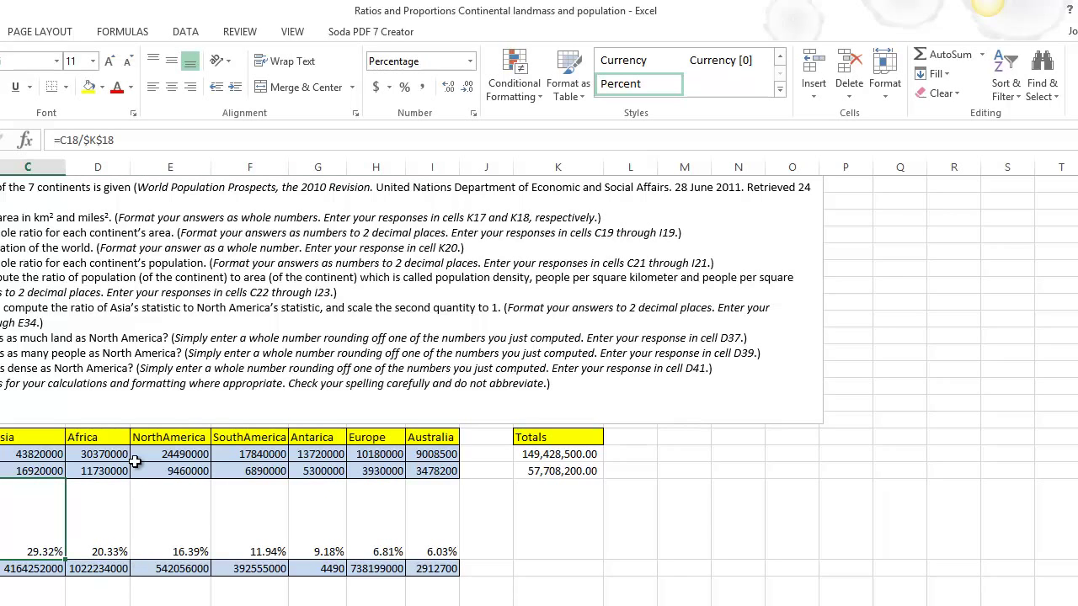
# - Total the continents' landmass percentages in cell K19 with the formula =SUM(C19:I19)
pyautogui.click(583, 525)
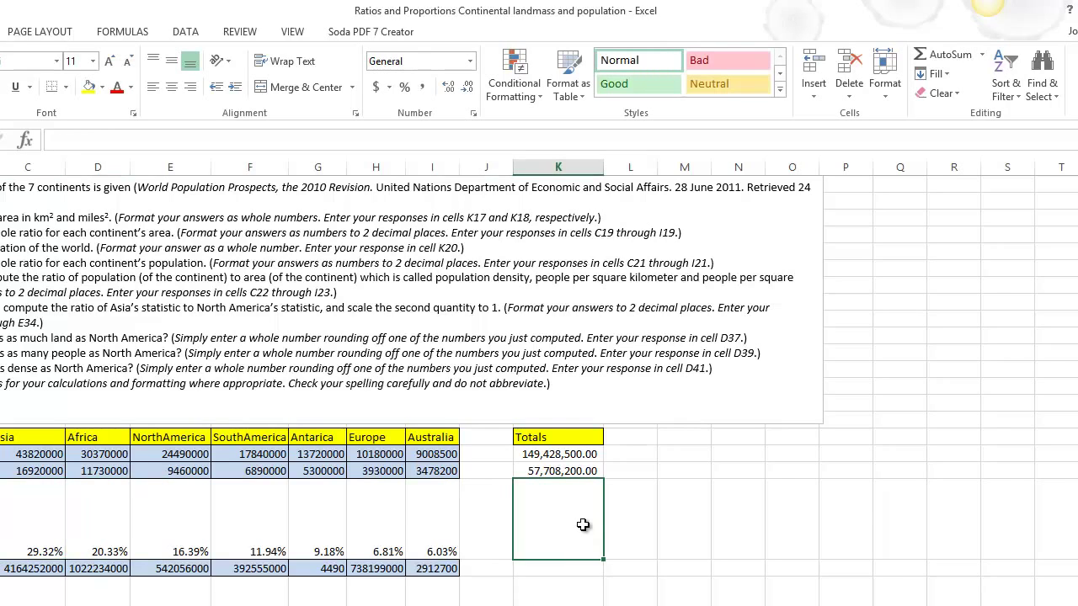
pyautogui.click(955, 55)
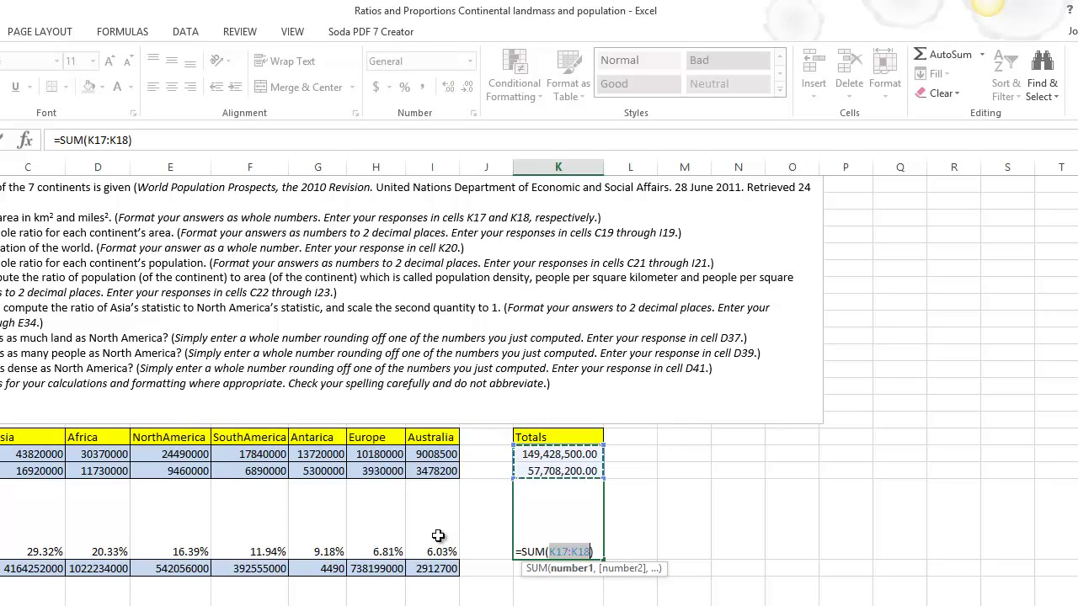
pyautogui.moveTo(438, 535); pyautogui.dragTo(53, 524)
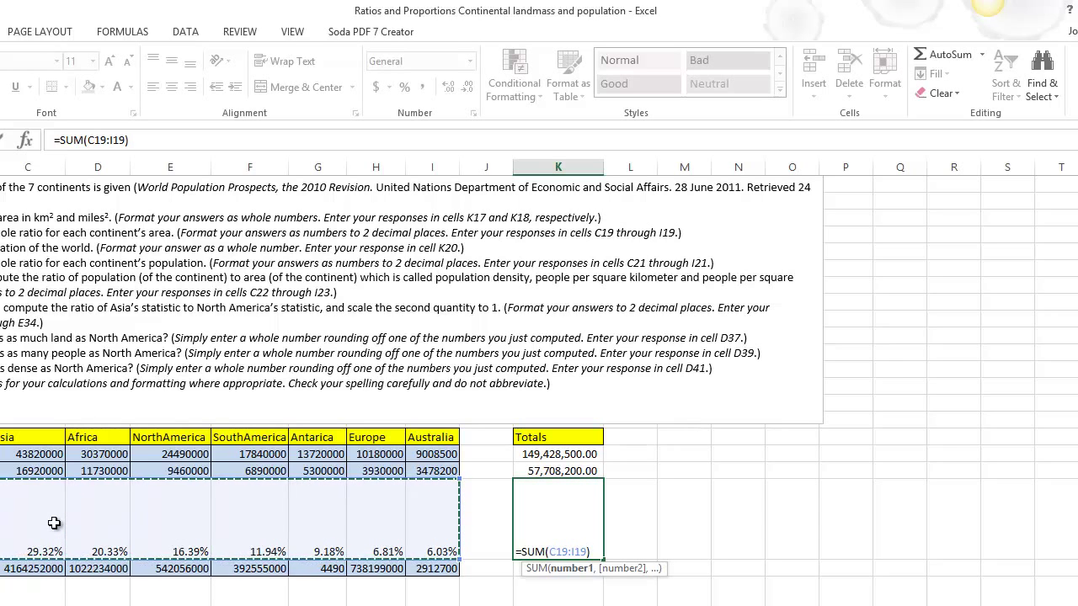
pyautogui.press('Return')
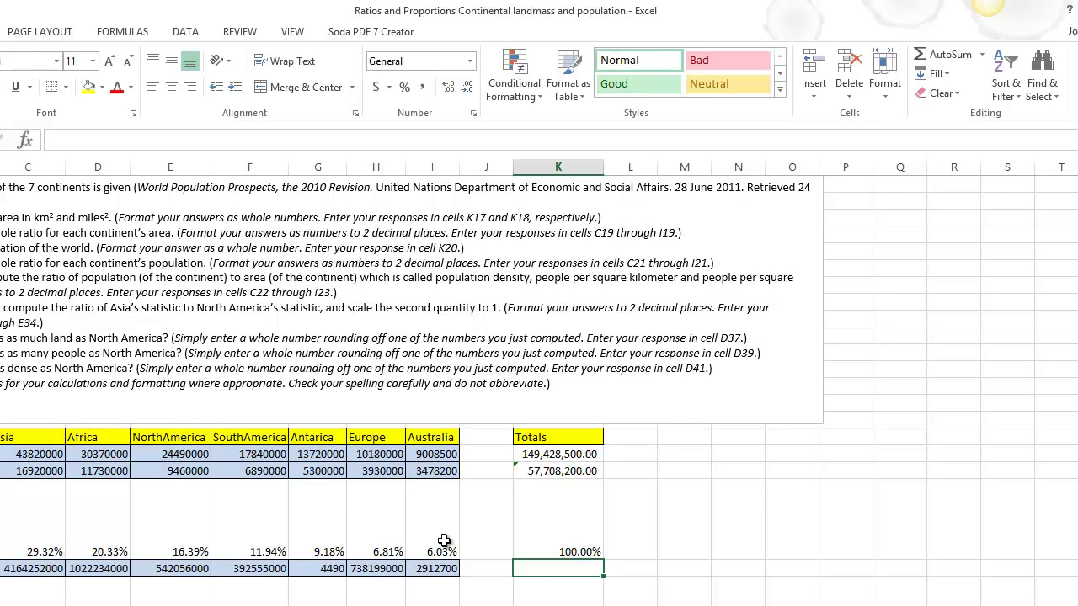
# - Compute the world's total population in cell K20 with the formula =SUM(C20:I20)
pyautogui.click(942, 62)
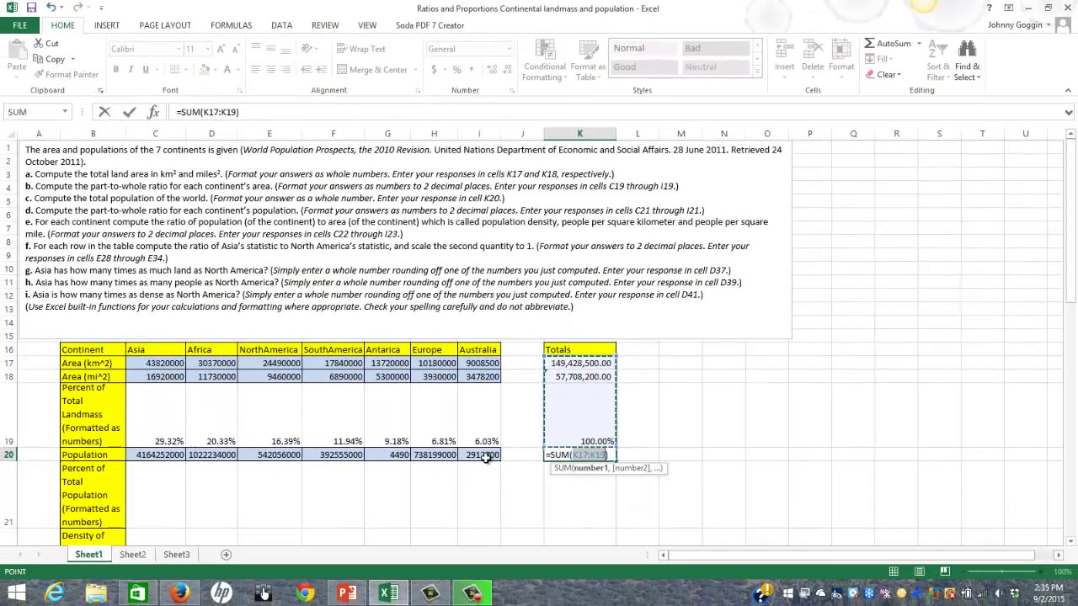
pyautogui.click(427, 572)
pyautogui.moveTo(477, 457); pyautogui.dragTo(177, 460)
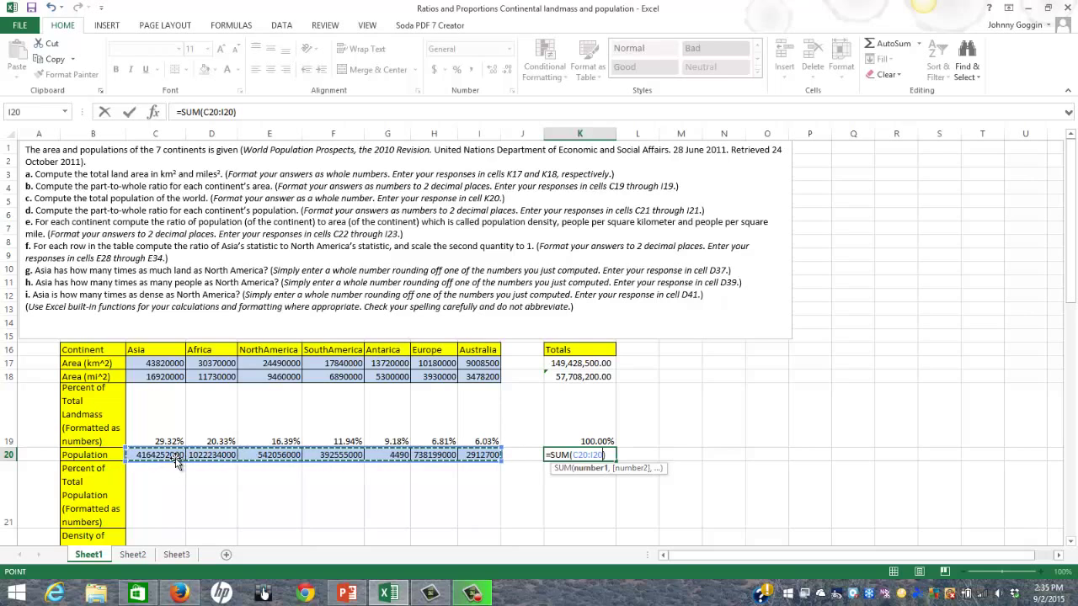
pyautogui.press('Return')
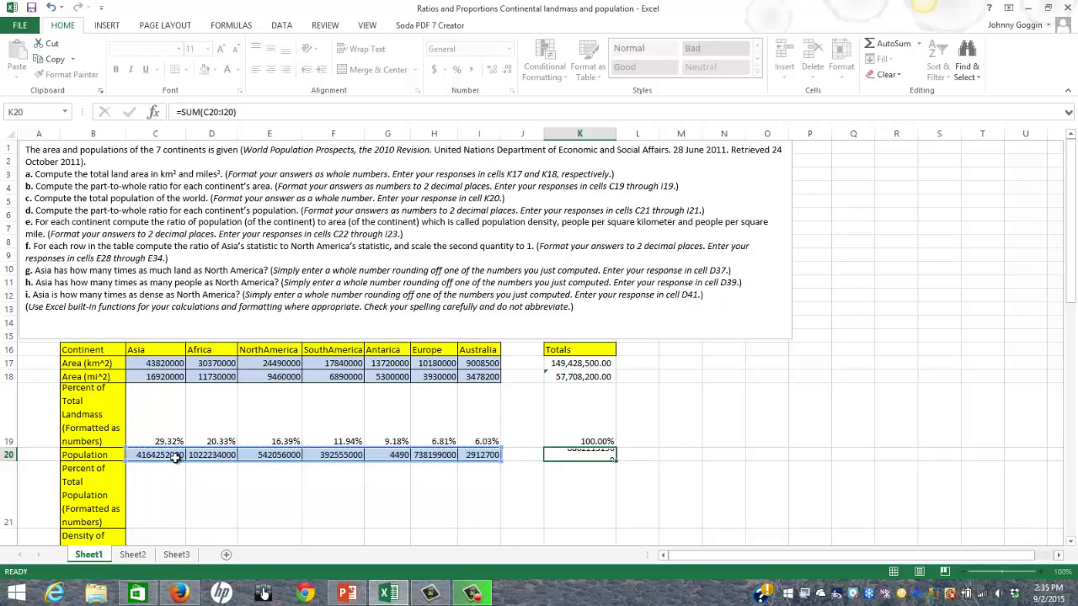
# - Format the total population in K20 with thousands separators and no decimal places
pyautogui.click(560, 454)
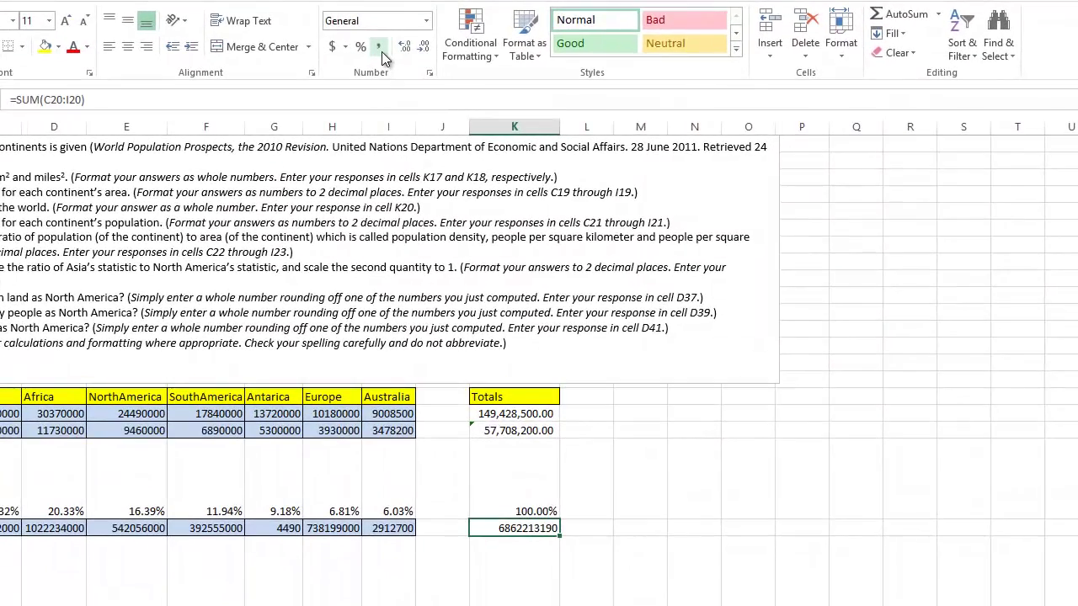
pyautogui.click(382, 51)
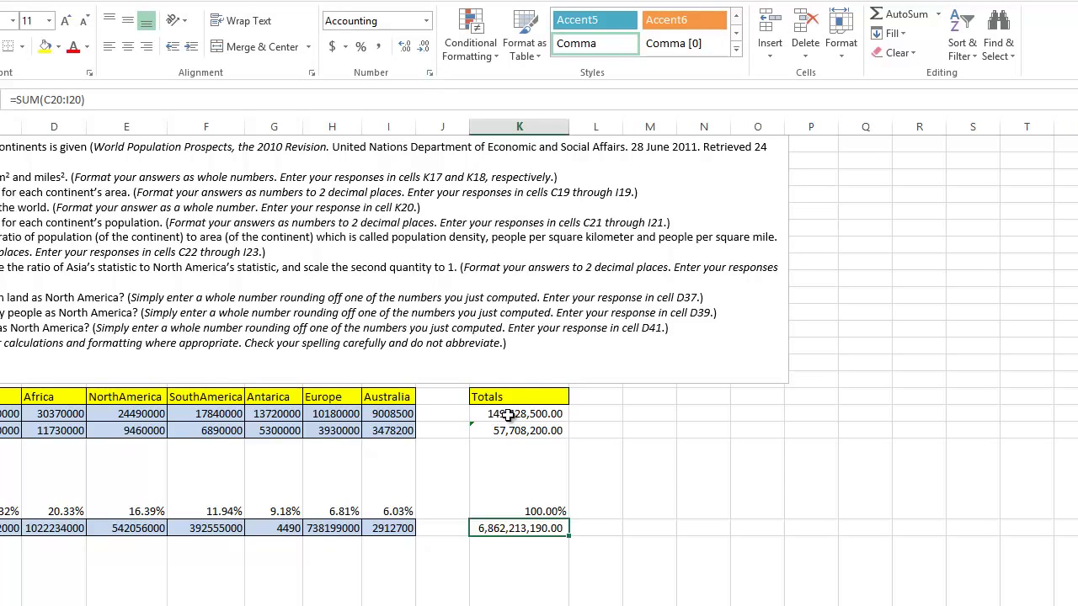
pyautogui.click(426, 46)
pyautogui.click(426, 47)
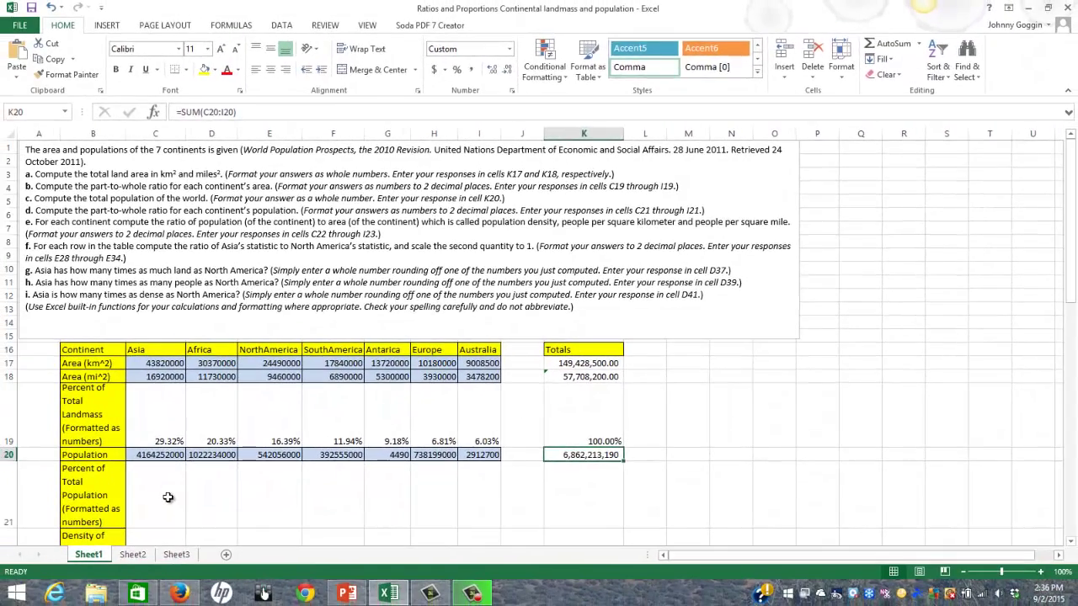
# - Compute Asia's share of the world population in cell C21 with the formula =C20/$K$20
pyautogui.click(22, 569)
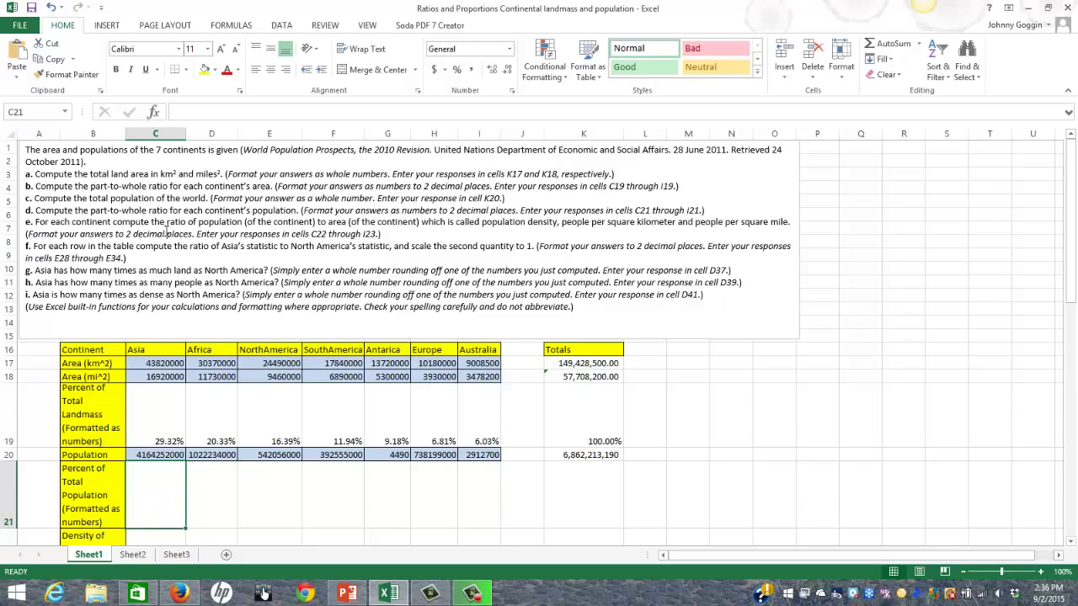
pyautogui.scroll(-1, 167, 231)
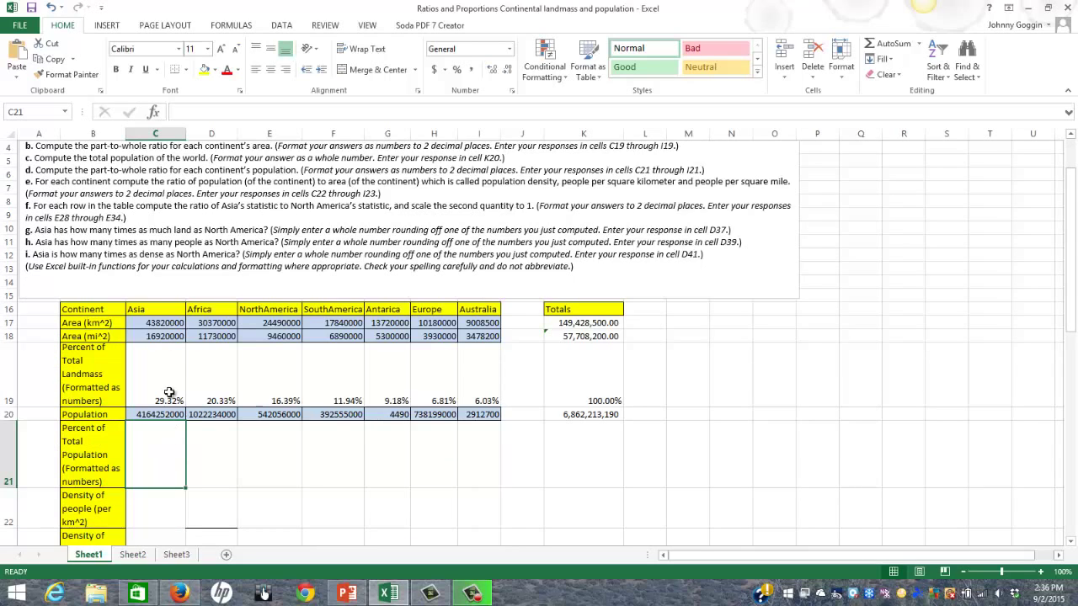
pyautogui.write('=')
pyautogui.click(158, 416)
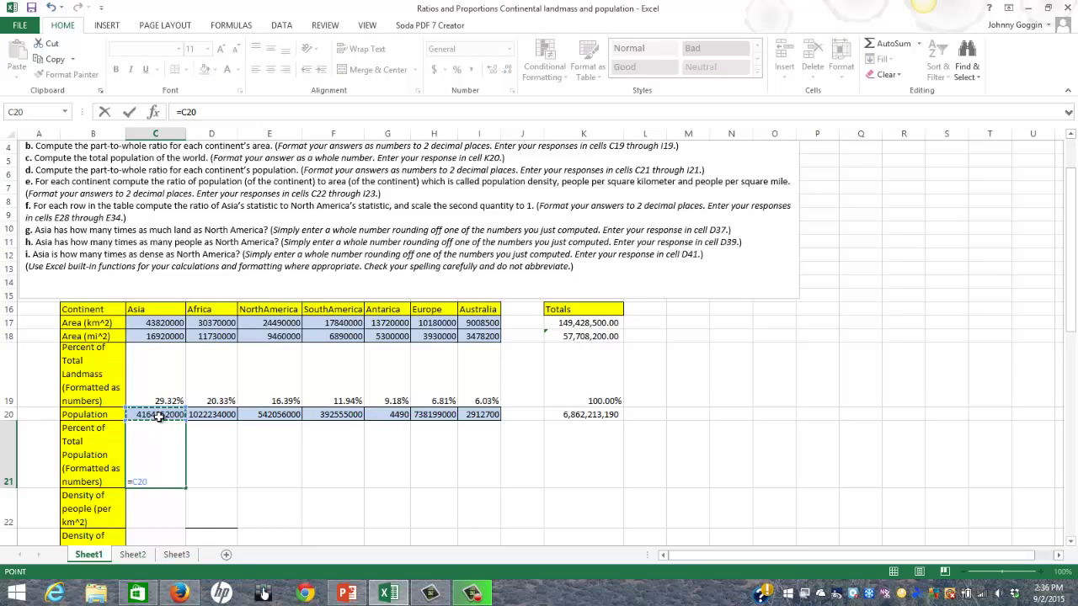
pyautogui.write('/')
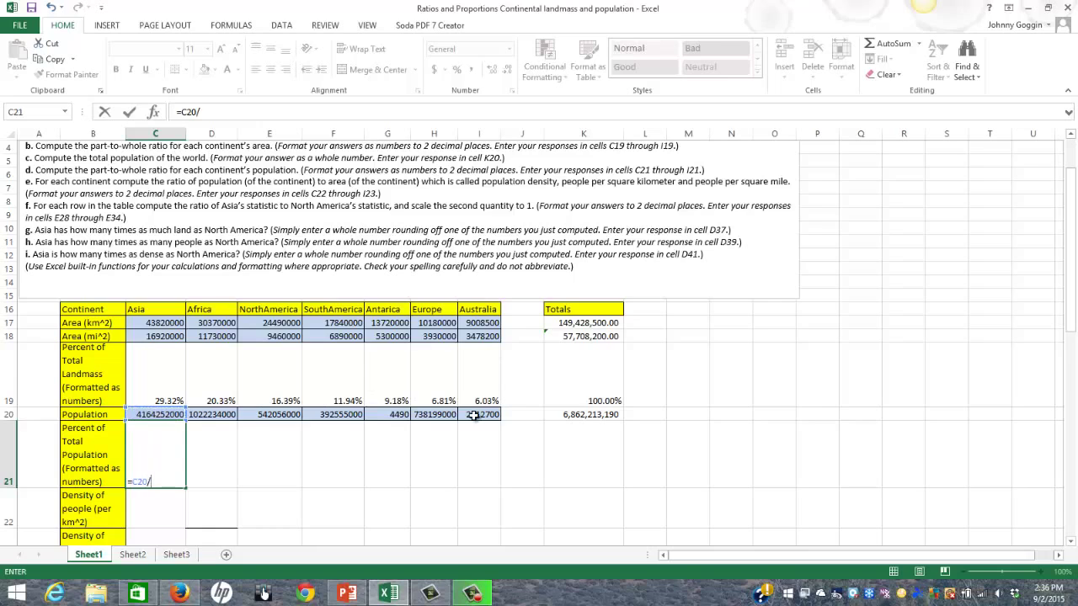
pyautogui.click(585, 417)
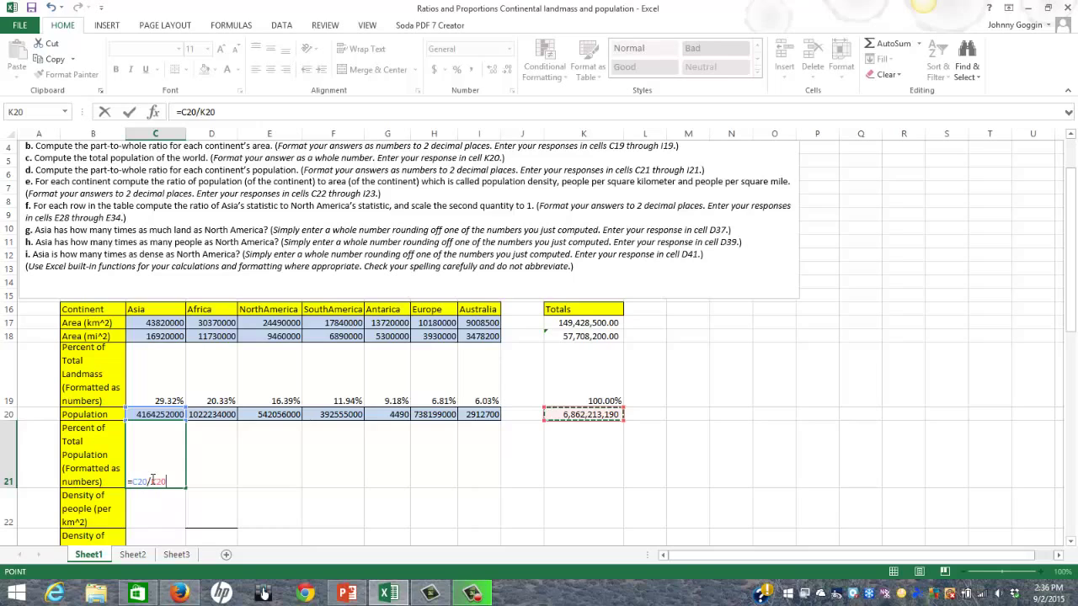
pyautogui.click(152, 481)
pyautogui.write('$K$')
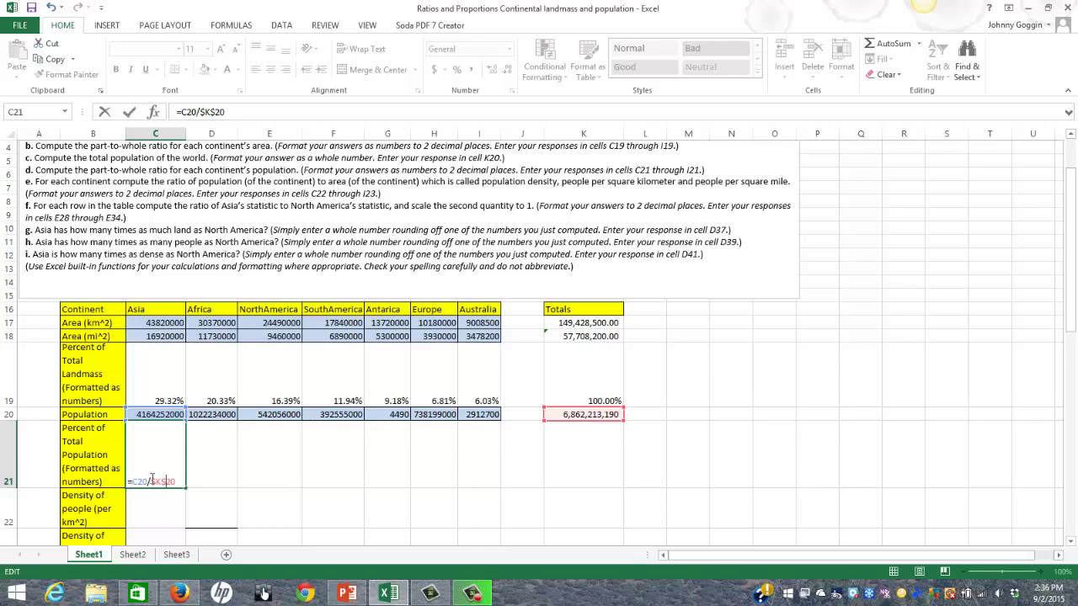
pyautogui.press('Return')
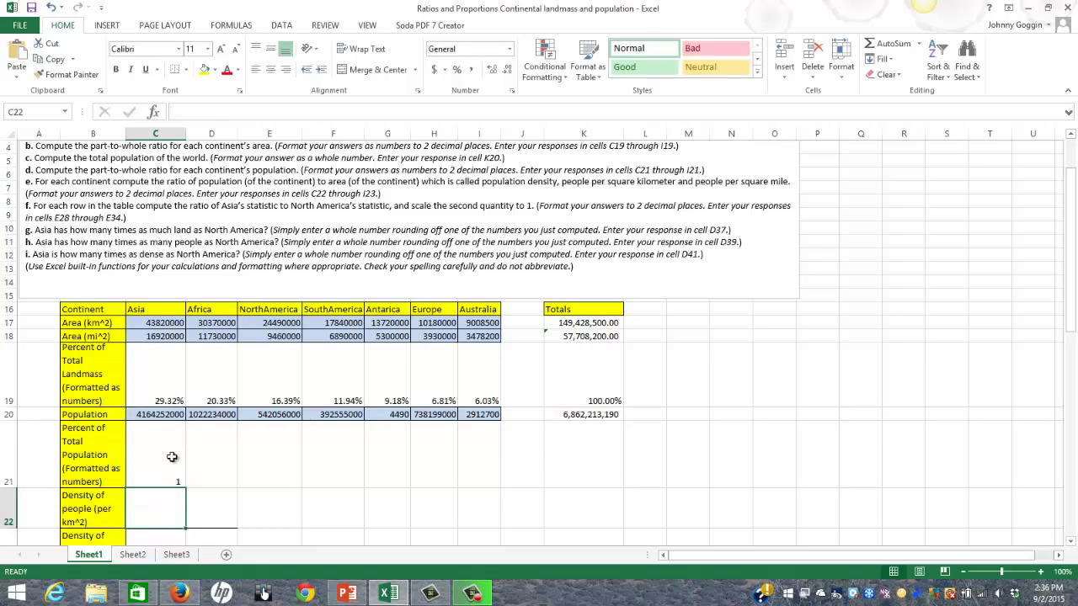
# - Format Asia's population share in C21 as a percentage with two decimals and copy its formula across through I21
pyautogui.click(171, 457)
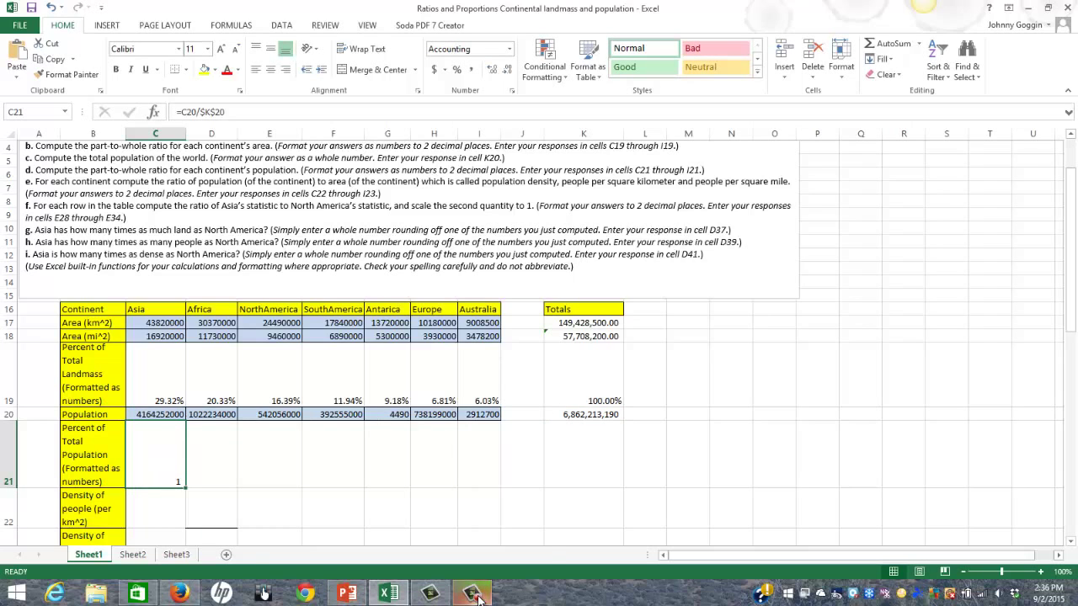
pyautogui.click(478, 599)
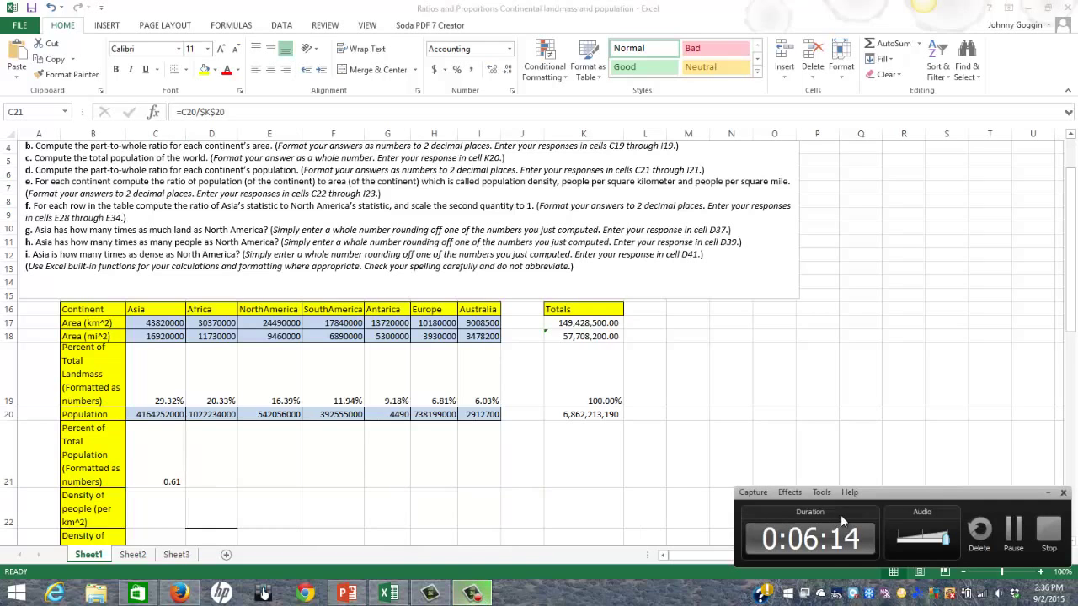
pyautogui.click(1013, 529)
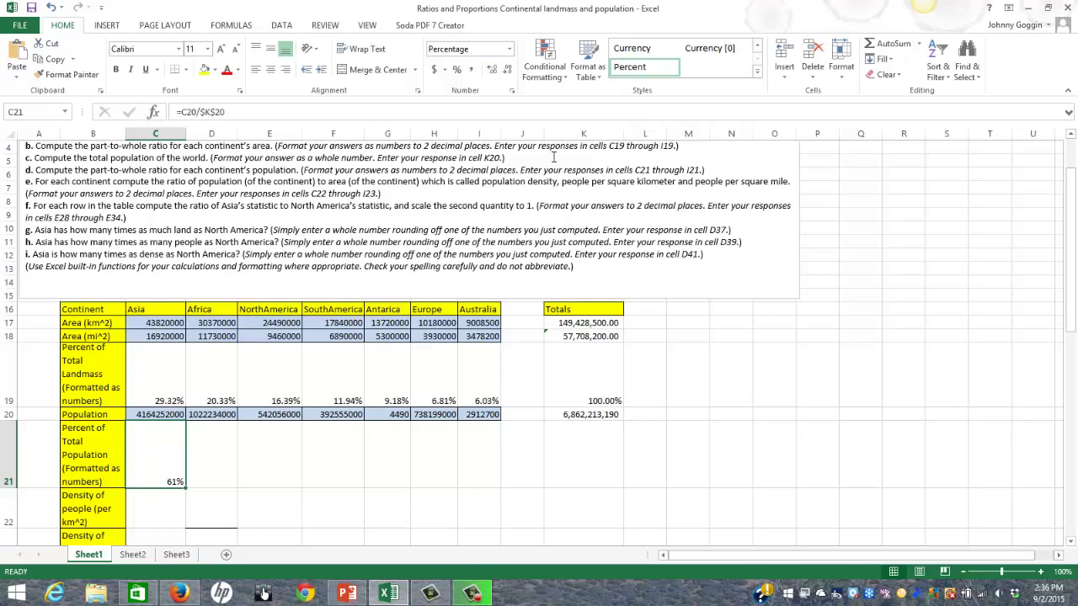
pyautogui.click(491, 71)
pyautogui.moveTo(189, 488); pyautogui.dragTo(489, 448)
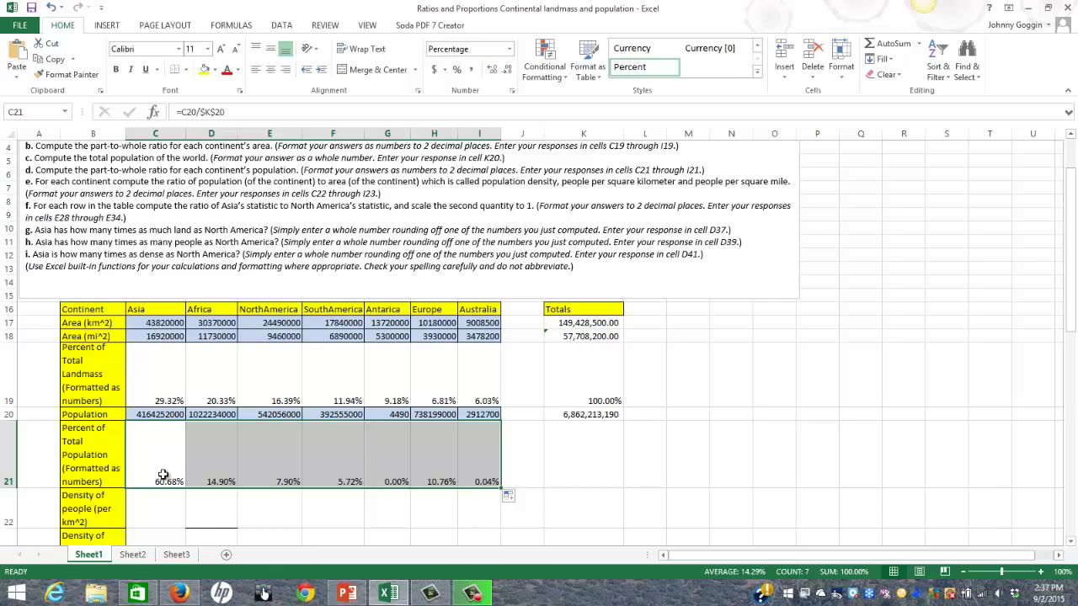
# - Total the continents' population percentages in cell K21 with the formula =SUM(C21:I21)
pyautogui.click(576, 446)
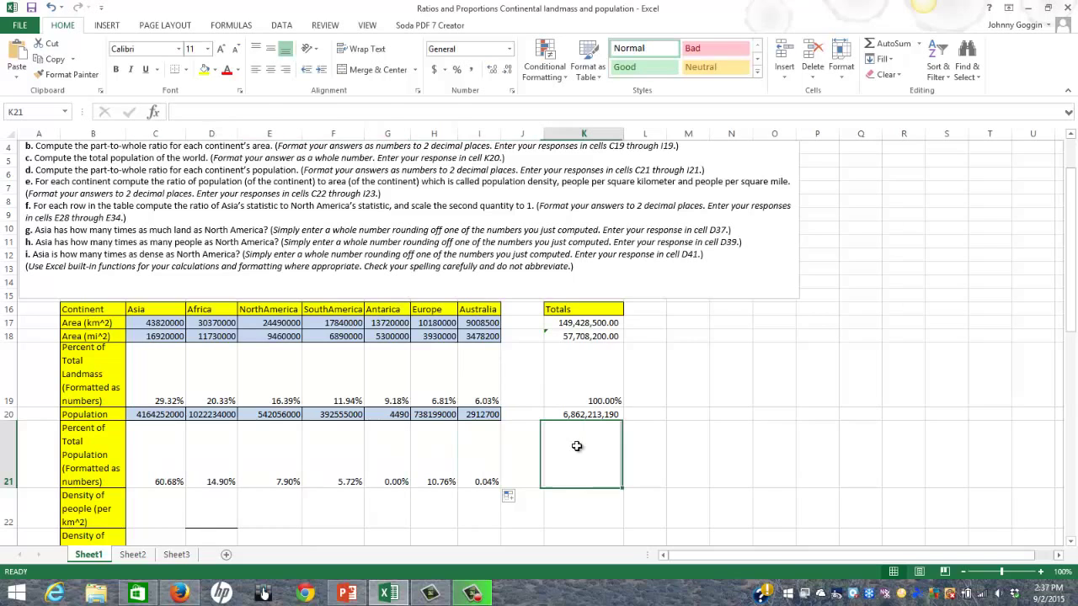
pyautogui.click(888, 43)
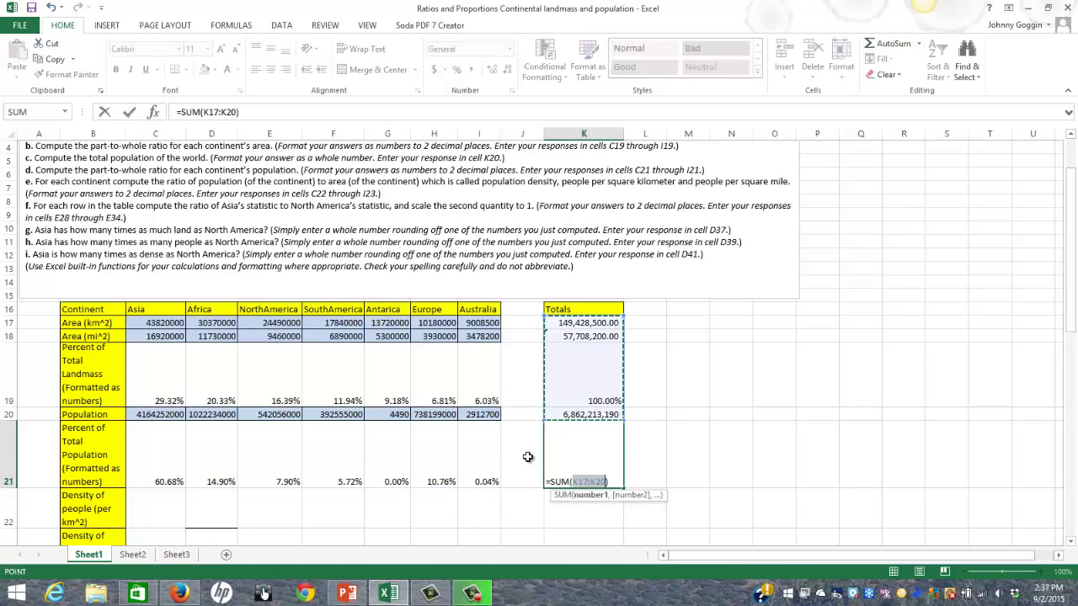
pyautogui.moveTo(478, 465); pyautogui.dragTo(184, 467)
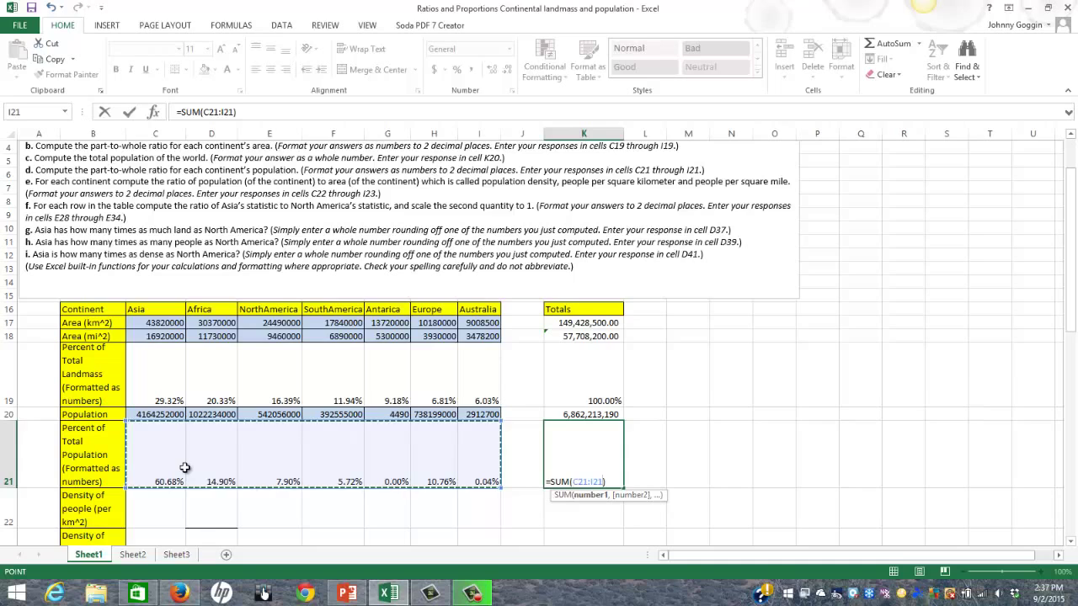
pyautogui.press('Return')
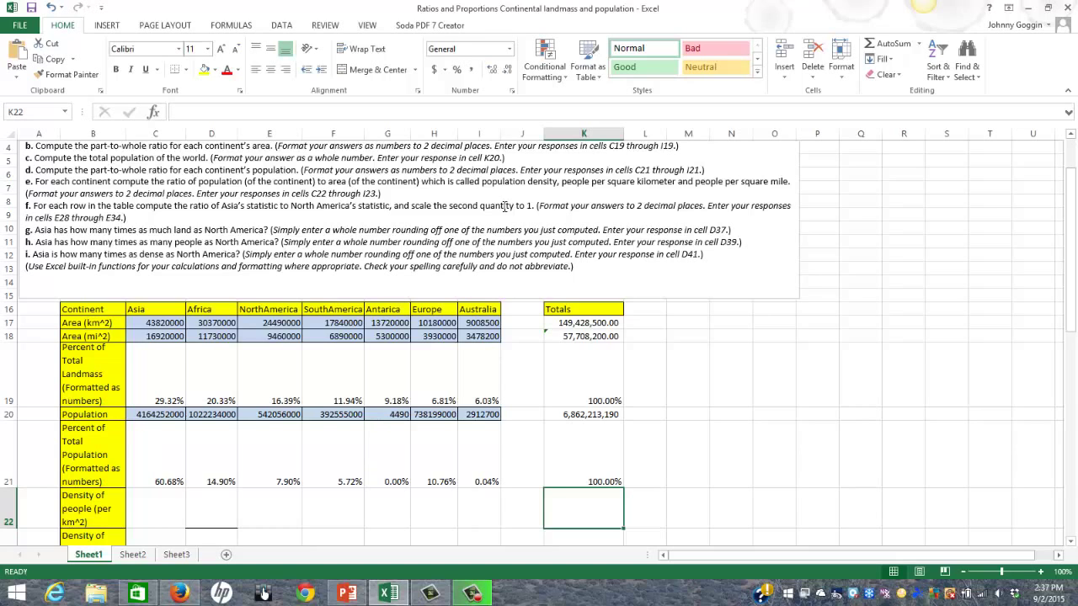
# - Compute Asia's population density per square kilometre in cell C22 with the formula =C20/C17
pyautogui.click(147, 504)
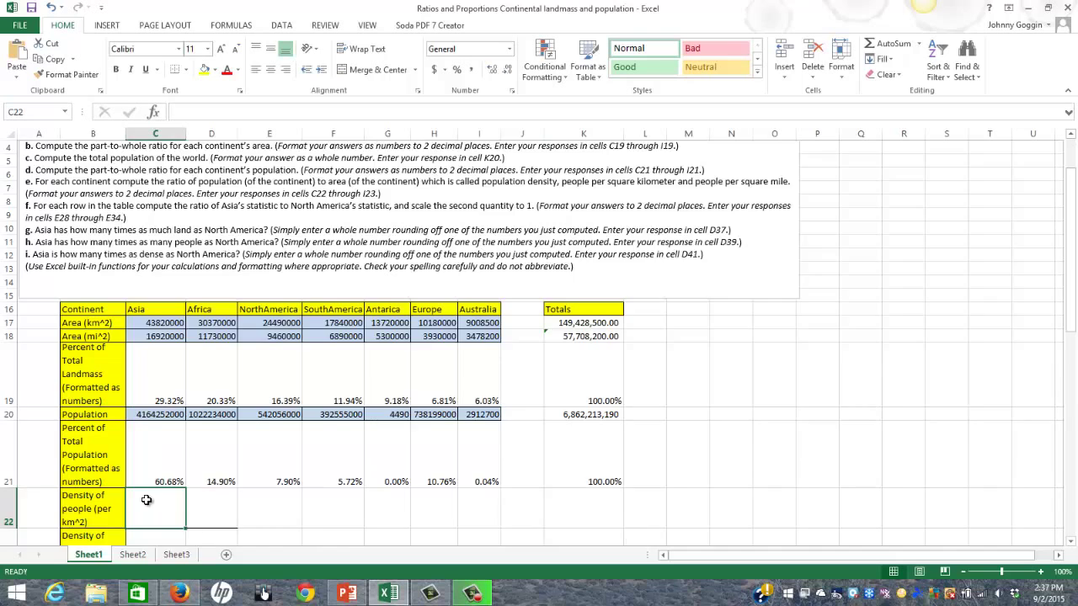
pyautogui.scroll(-2, 146, 500)
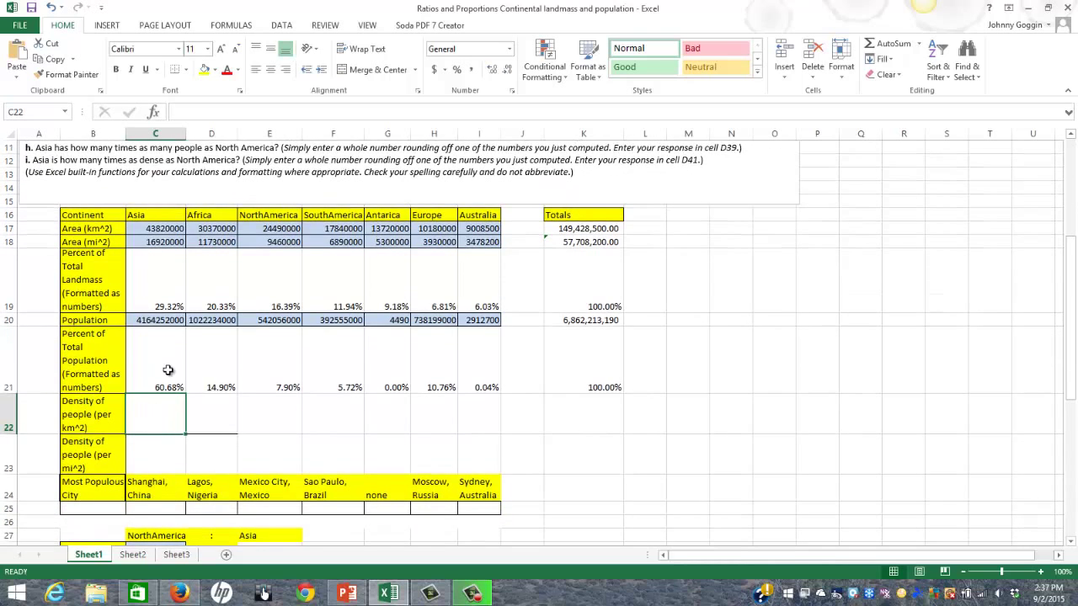
pyautogui.scroll(2, 167, 371)
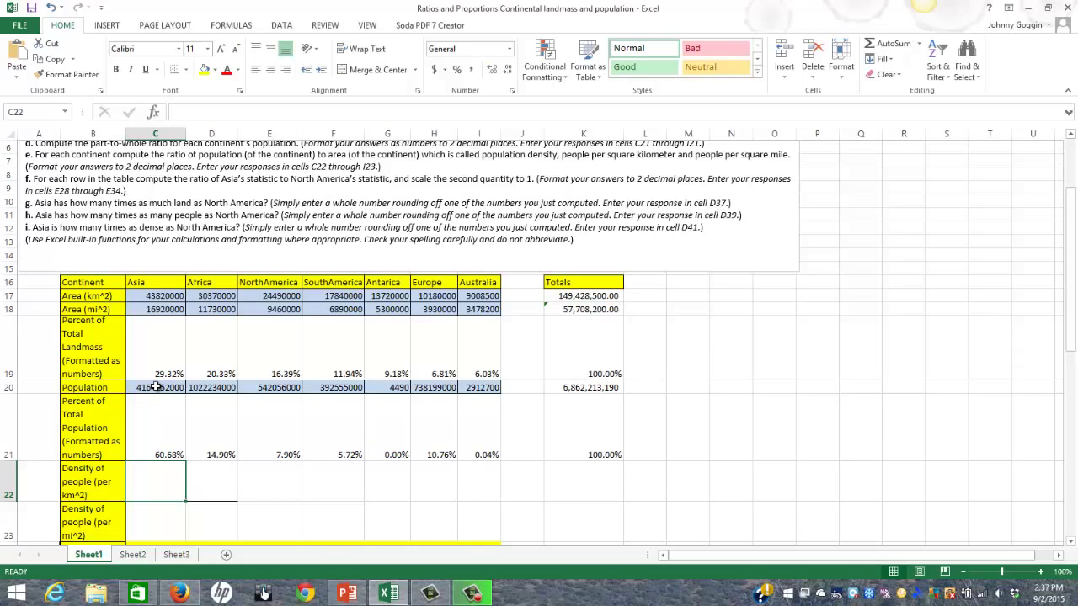
pyautogui.write('=')
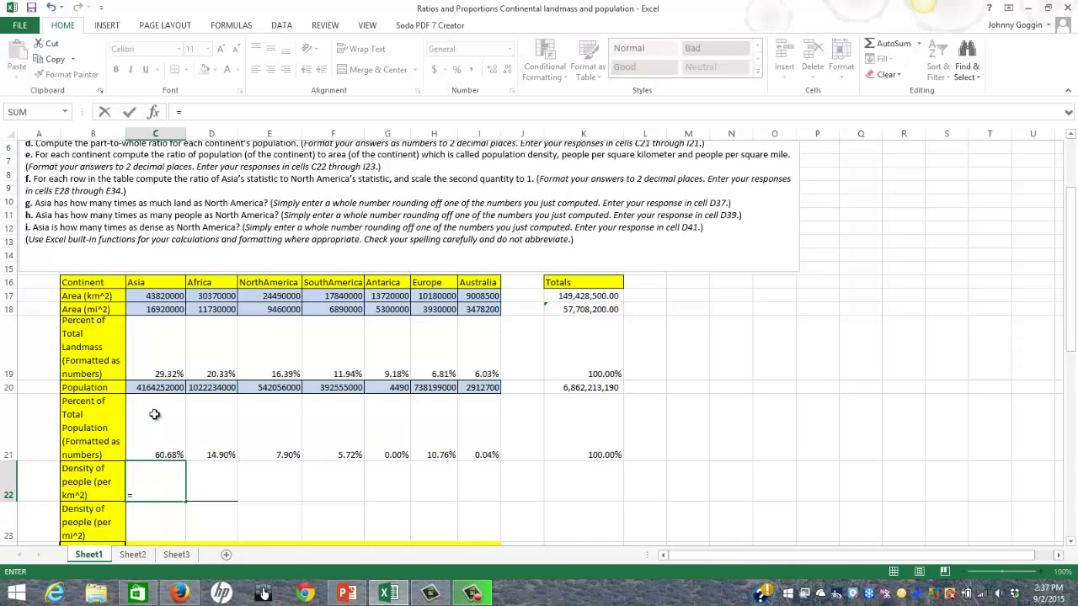
pyautogui.click(155, 389)
pyautogui.write('/')
pyautogui.click(164, 296)
pyautogui.press('Return')
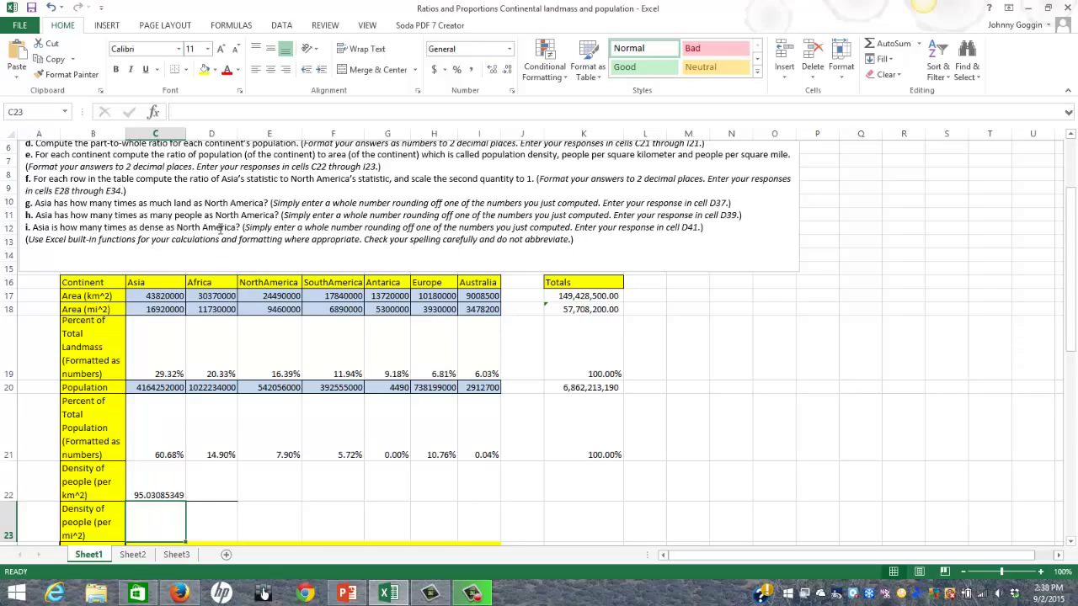
# - Format Asia's density per square kilometre in C22 as a number with two decimal places
pyautogui.click(164, 481)
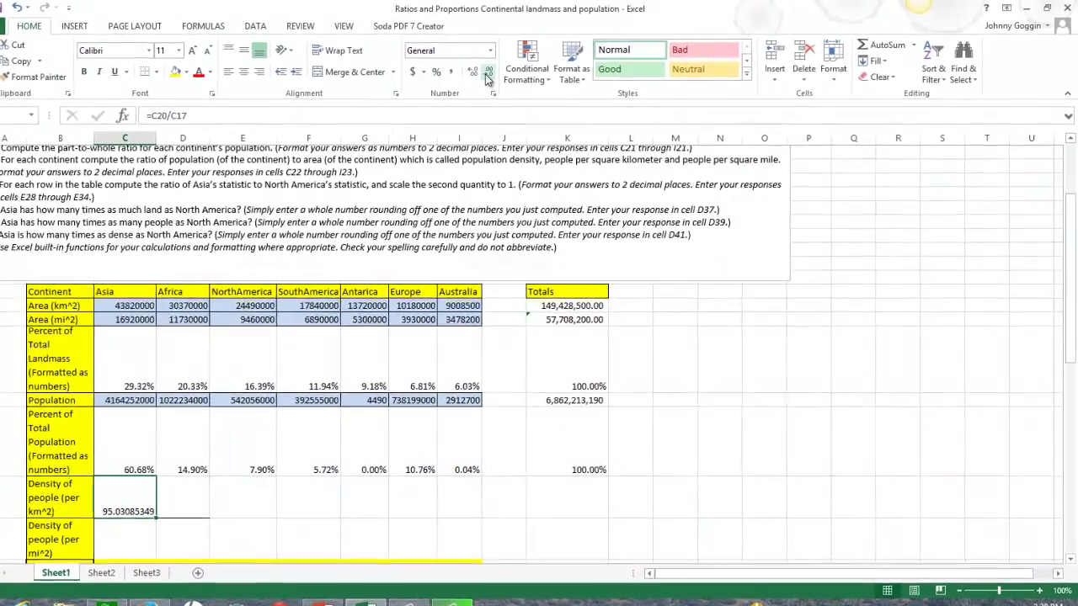
pyautogui.click(505, 68)
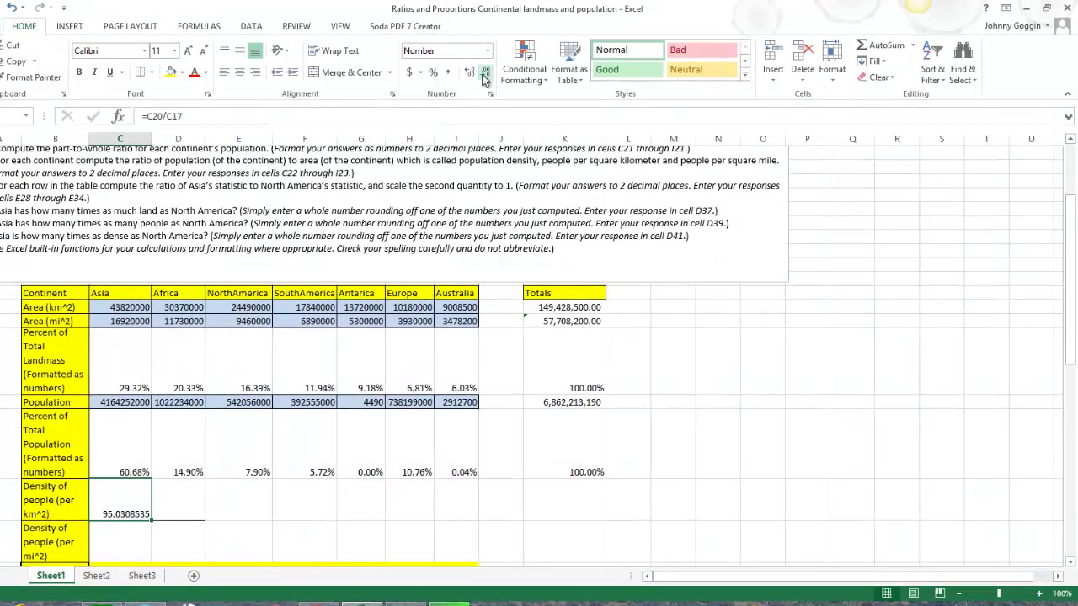
pyautogui.click(484, 74)
pyautogui.click(484, 74)
pyautogui.click(484, 74)
pyautogui.click(484, 74)
pyautogui.click(484, 74)
pyautogui.click(178, 514)
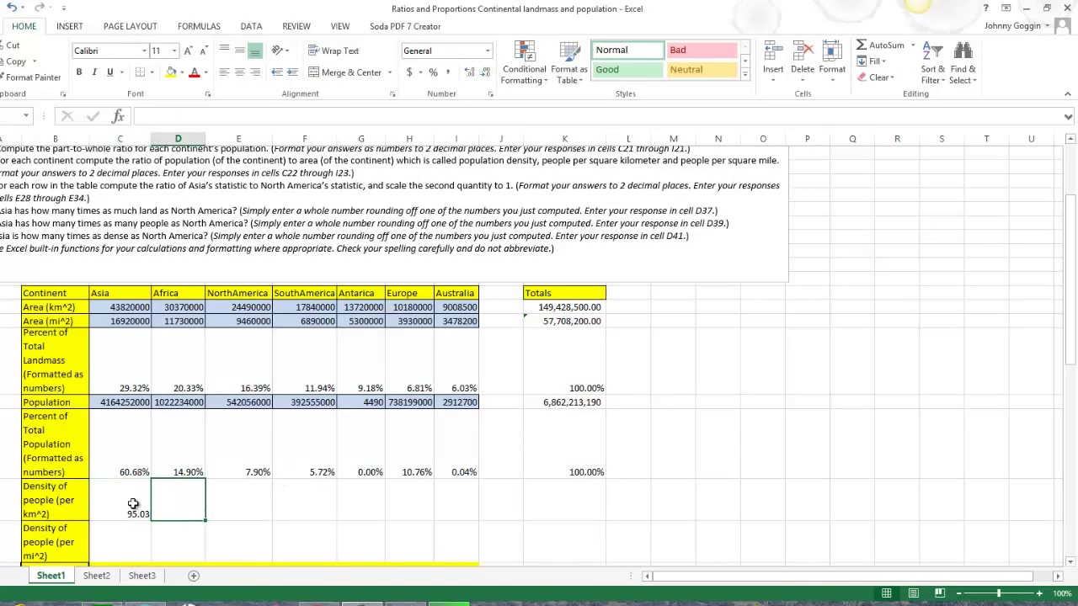
# - Copy the density formula in C22 across the other continents through I22
pyautogui.click(143, 503)
pyautogui.moveTo(154, 520); pyautogui.dragTo(186, 513)
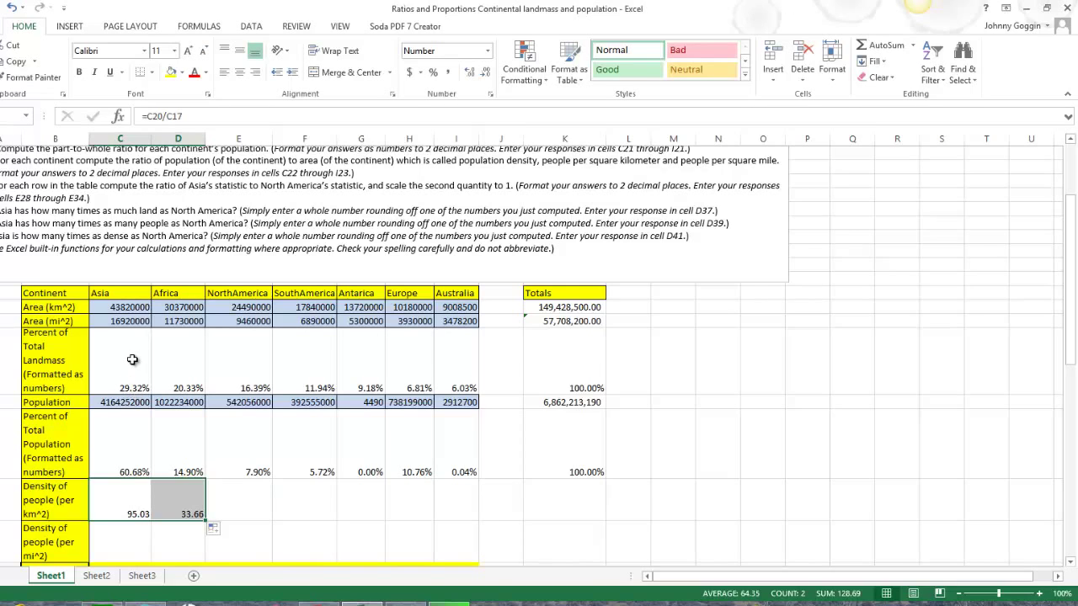
pyautogui.click(178, 499)
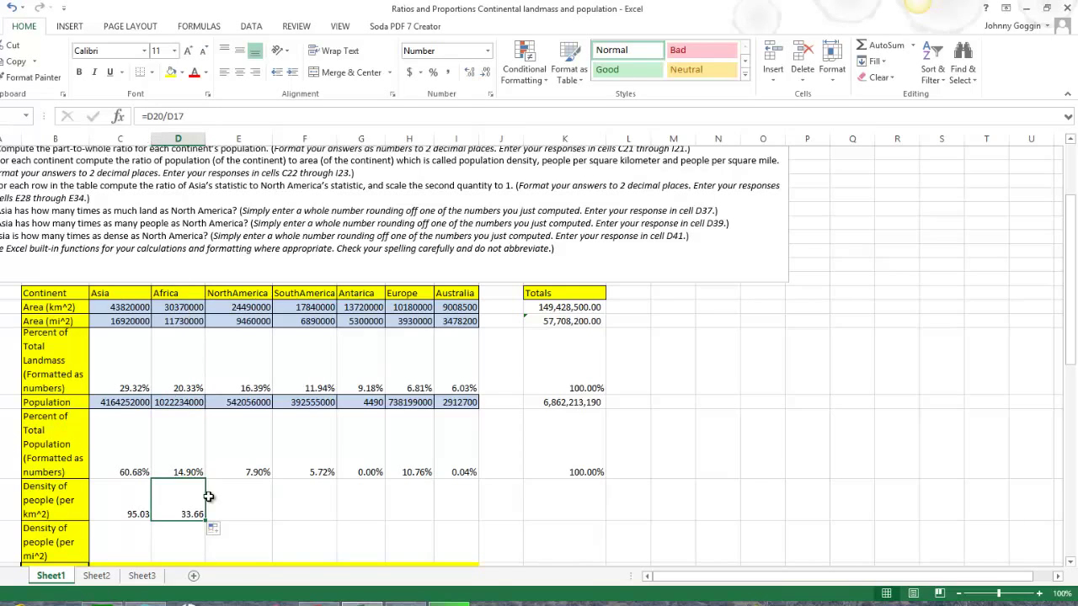
pyautogui.moveTo(205, 521); pyautogui.dragTo(471, 527)
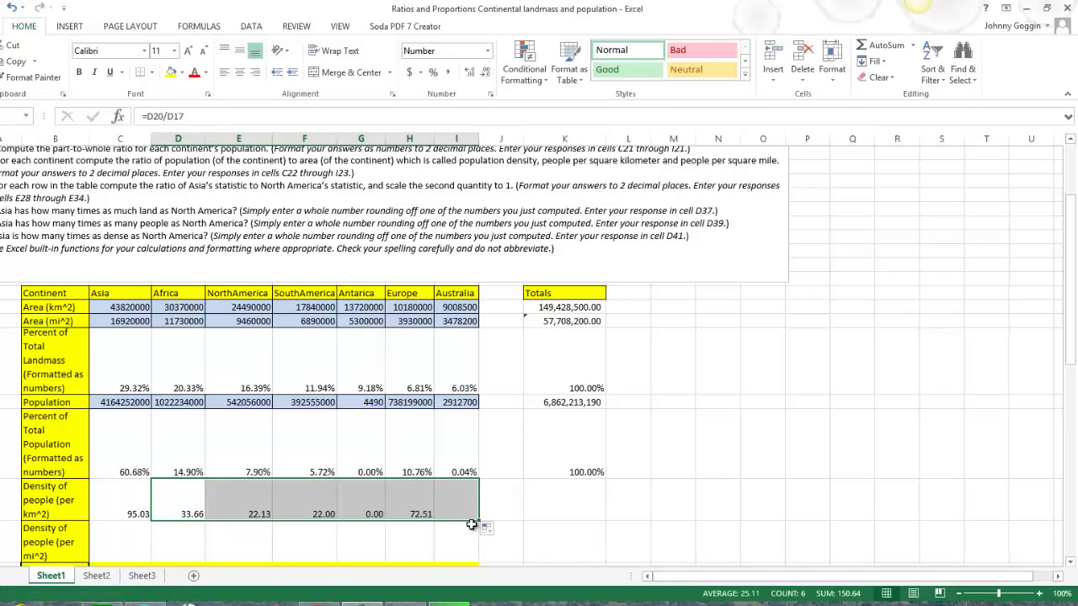
pyautogui.click(508, 499)
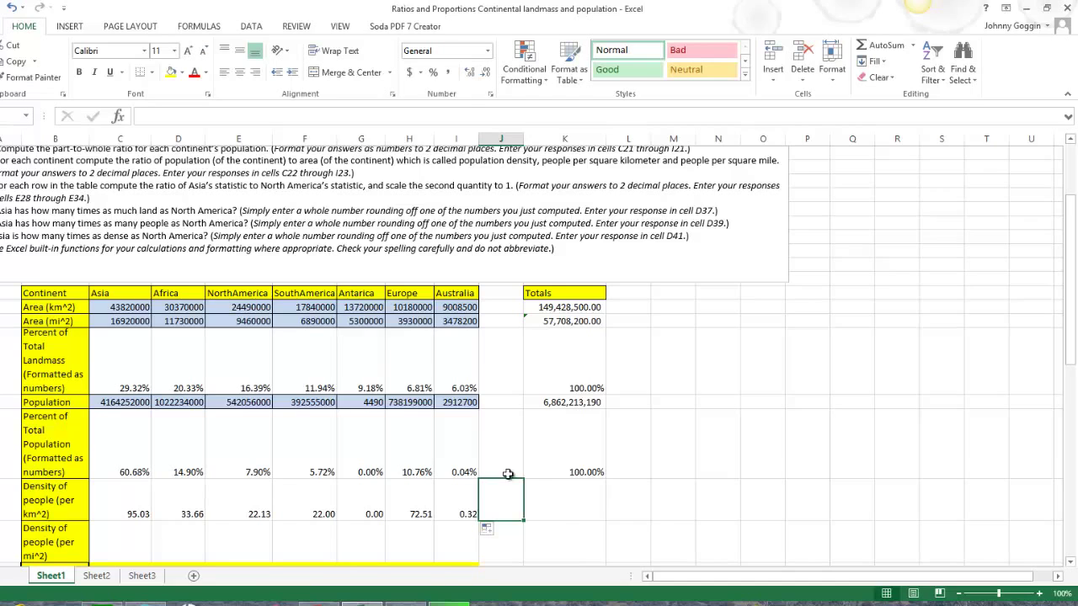
# - Total the densities per square kilometre in cell K22 with the formula =SUM(C22:I22)
pyautogui.click(557, 504)
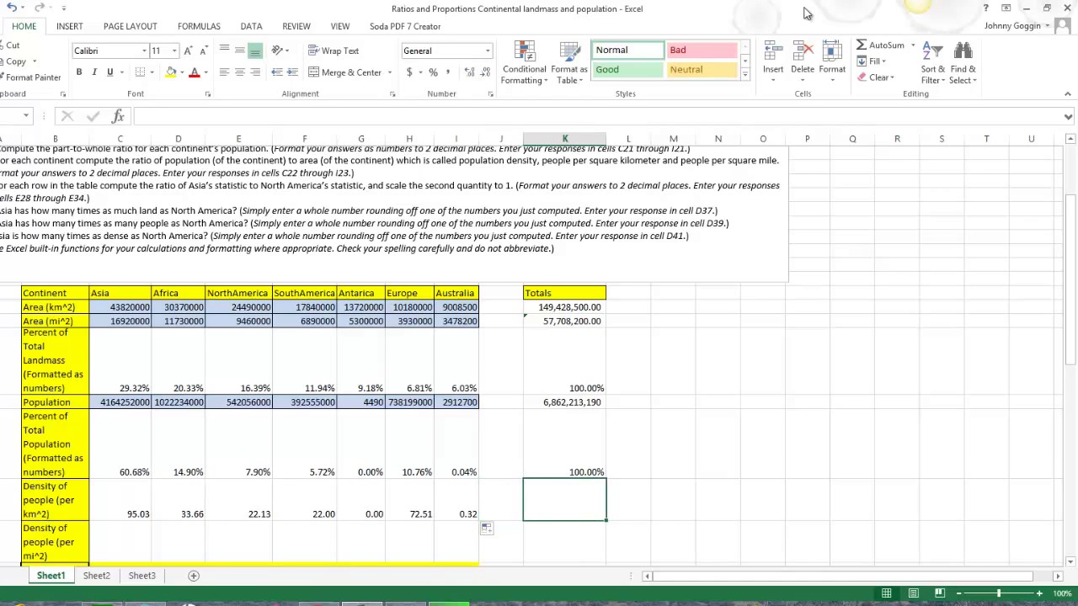
pyautogui.click(887, 46)
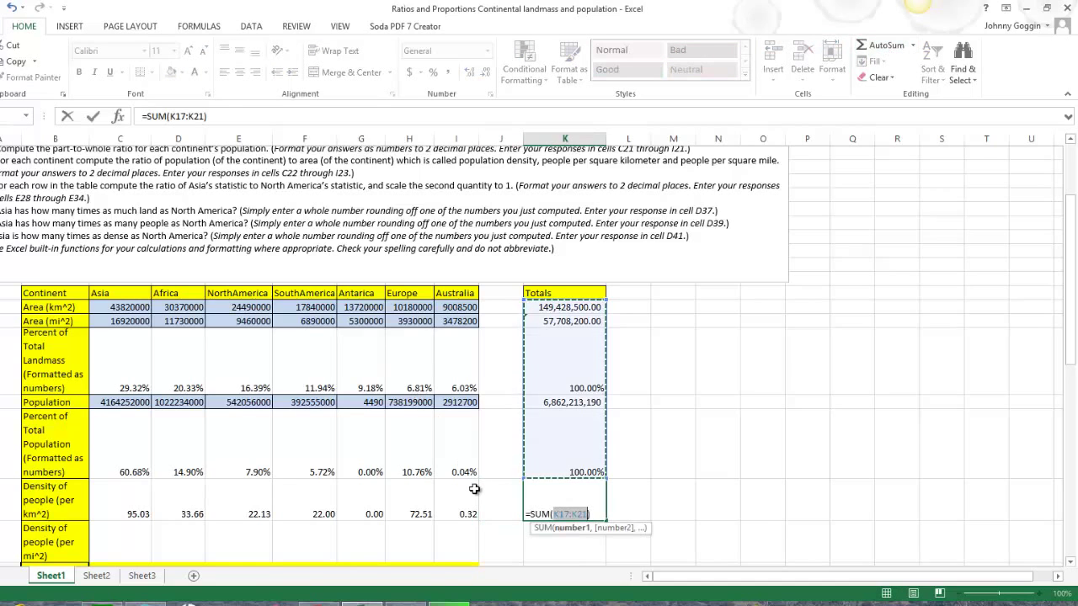
pyautogui.moveTo(457, 505); pyautogui.dragTo(113, 515)
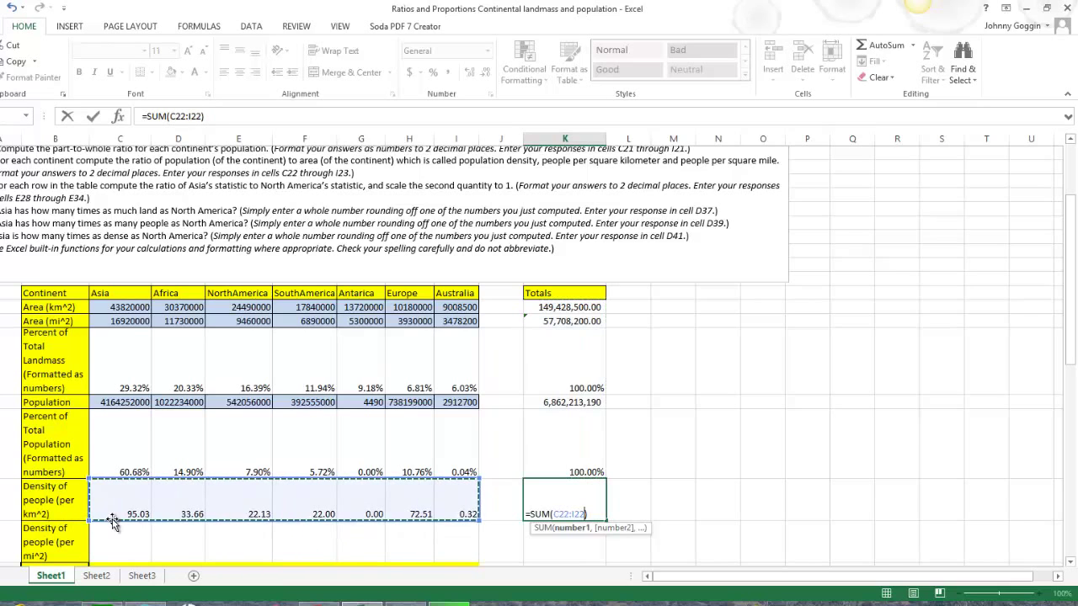
pyautogui.press('Return')
# - Compute Asia's population density per square mile in cell C23 with the formula =C20/C18
pyautogui.click(112, 536)
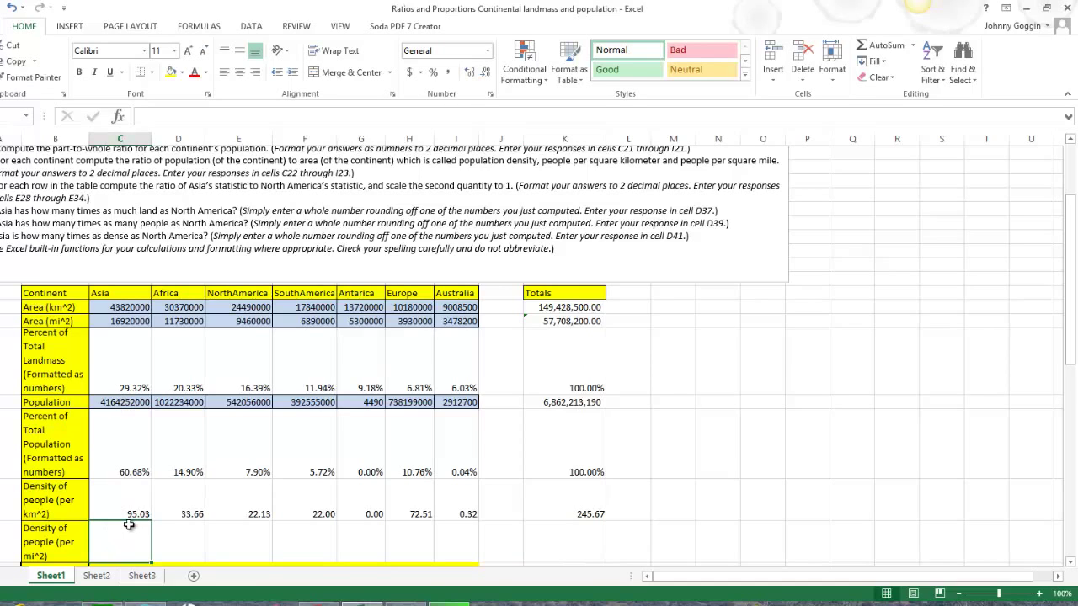
pyautogui.write('=')
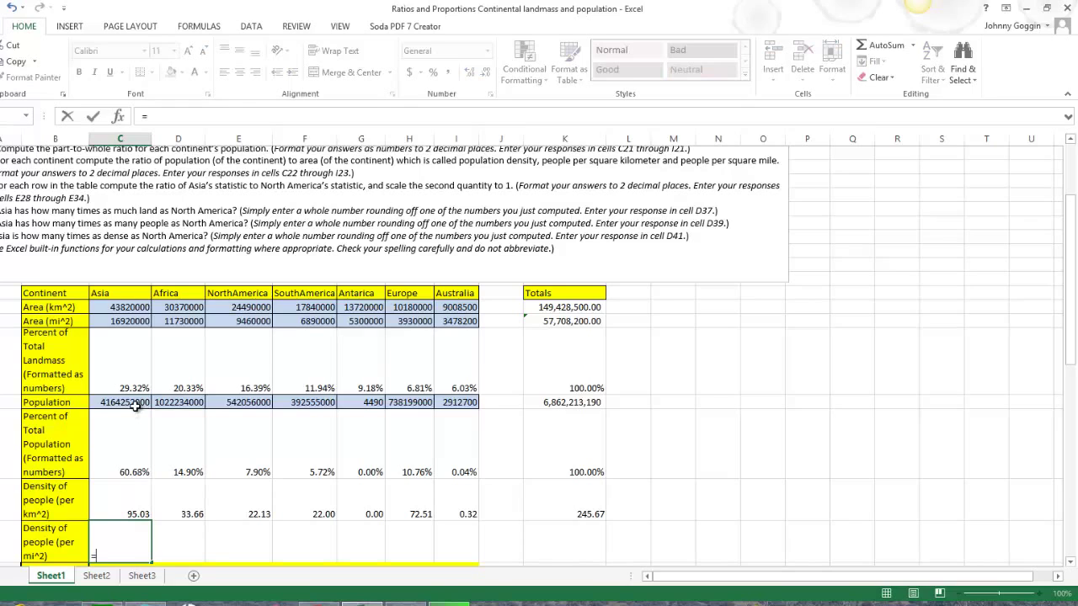
pyautogui.click(135, 405)
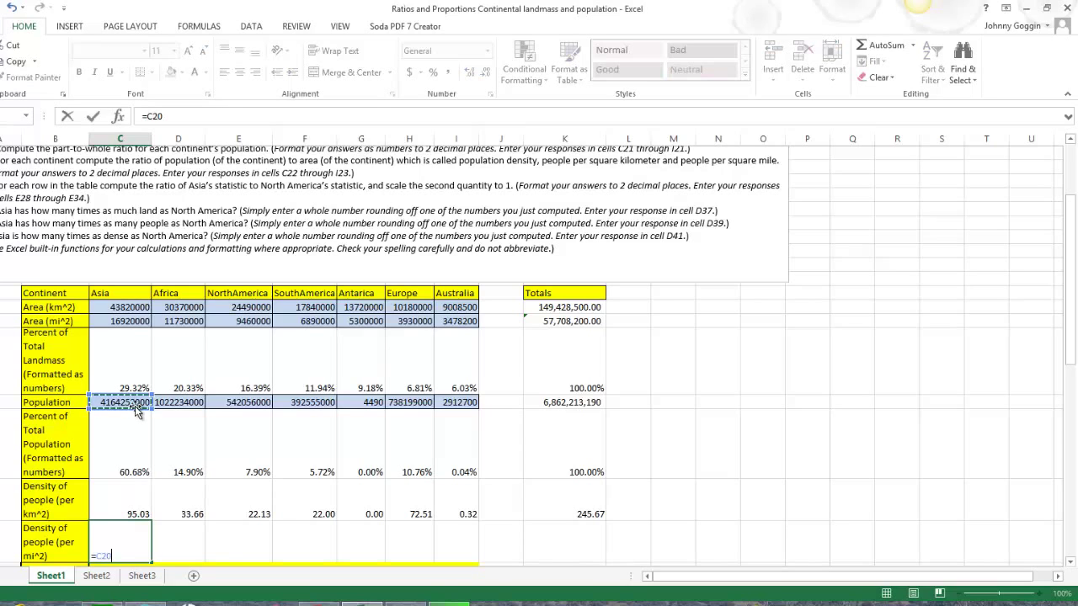
pyautogui.click(117, 322)
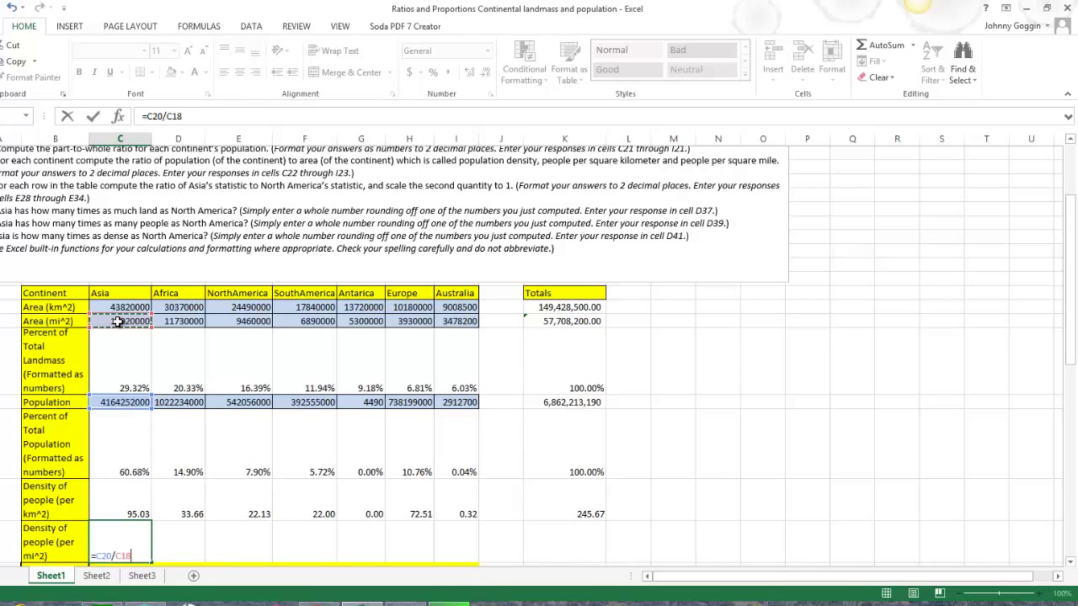
pyautogui.press('Return')
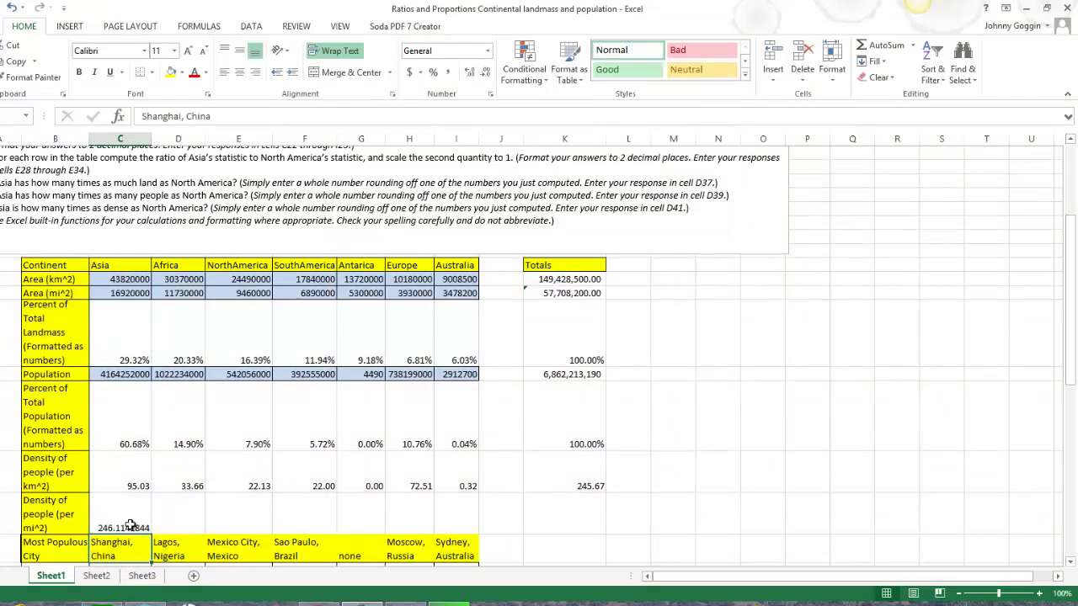
# - Format Asia's density per square mile in C23 to two decimal places and copy its formula across through I23
pyautogui.click(133, 513)
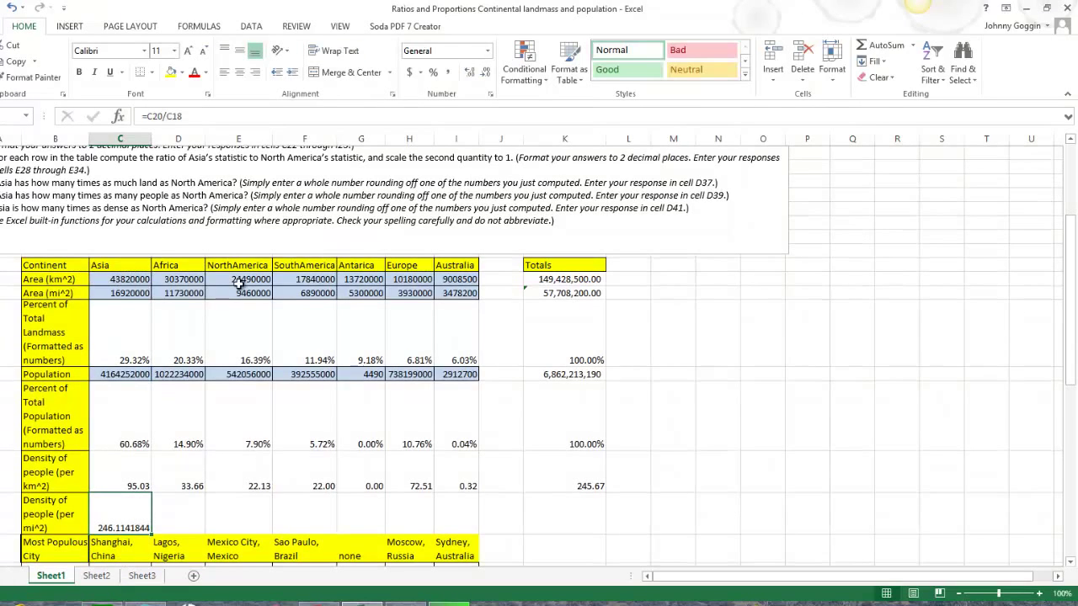
pyautogui.click(486, 73)
pyautogui.click(486, 73)
pyautogui.click(486, 73)
pyautogui.click(485, 73)
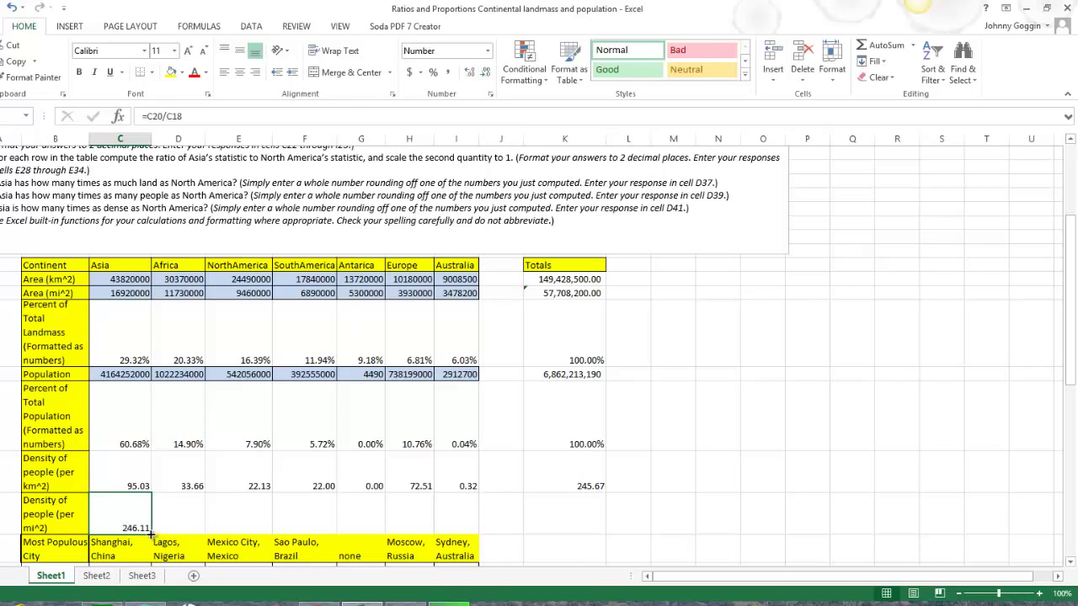
pyautogui.moveTo(150, 528); pyautogui.dragTo(457, 539)
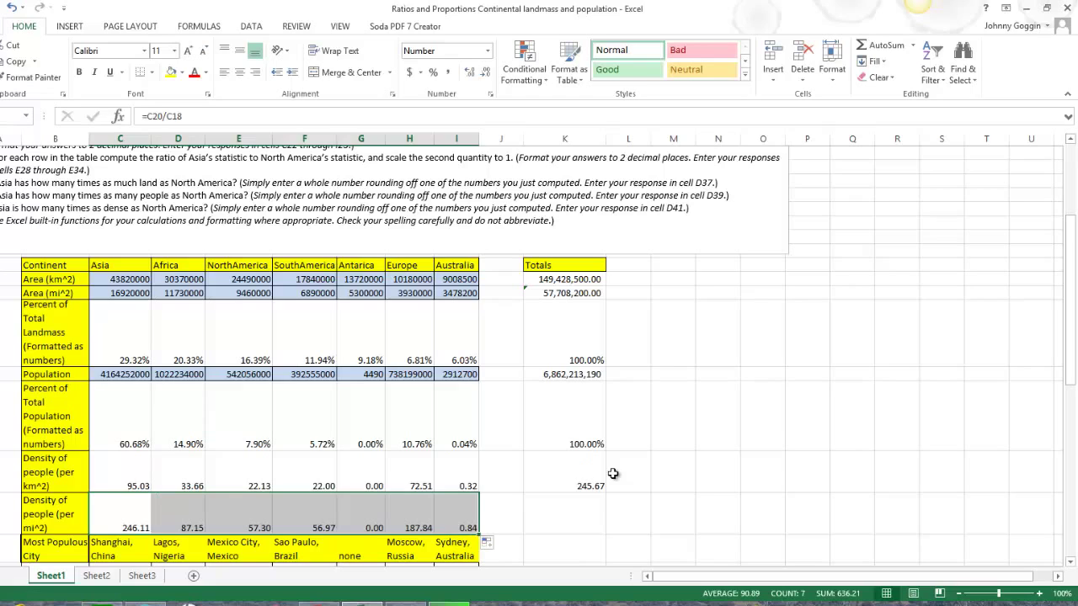
# - Copy the density total formula from K22 down to K23 to sum the densities per square mile
pyautogui.click(579, 499)
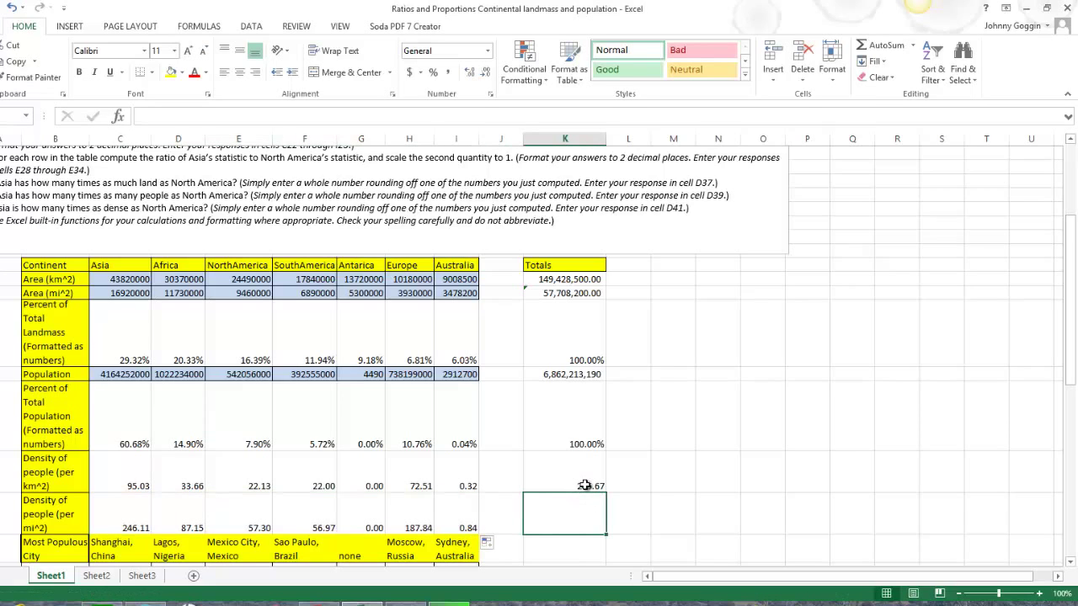
pyautogui.click(584, 486)
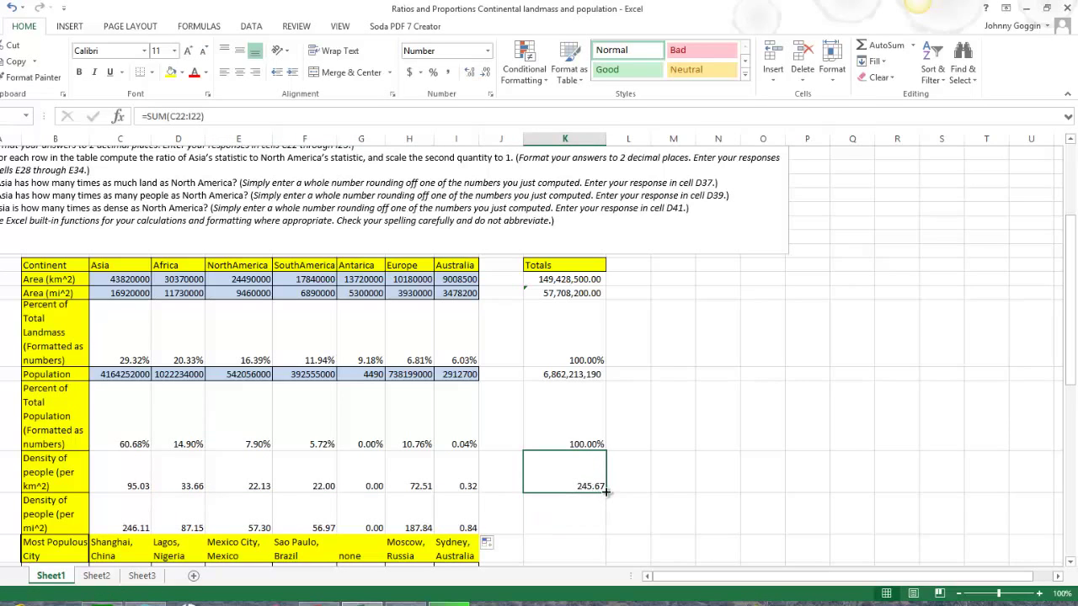
pyautogui.moveTo(606, 493); pyautogui.dragTo(600, 517)
pyautogui.click(599, 517)
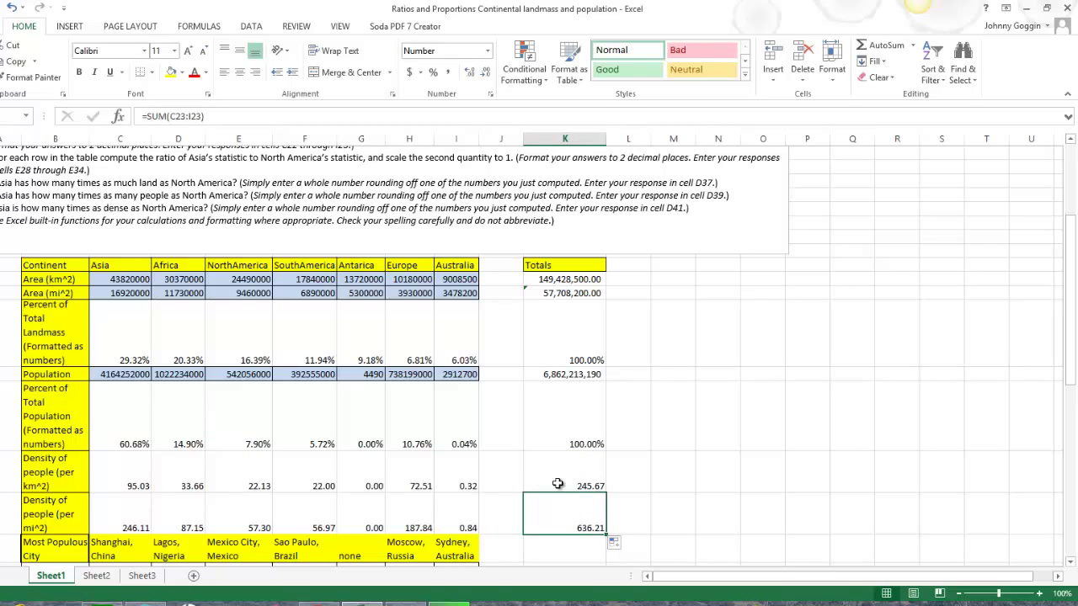
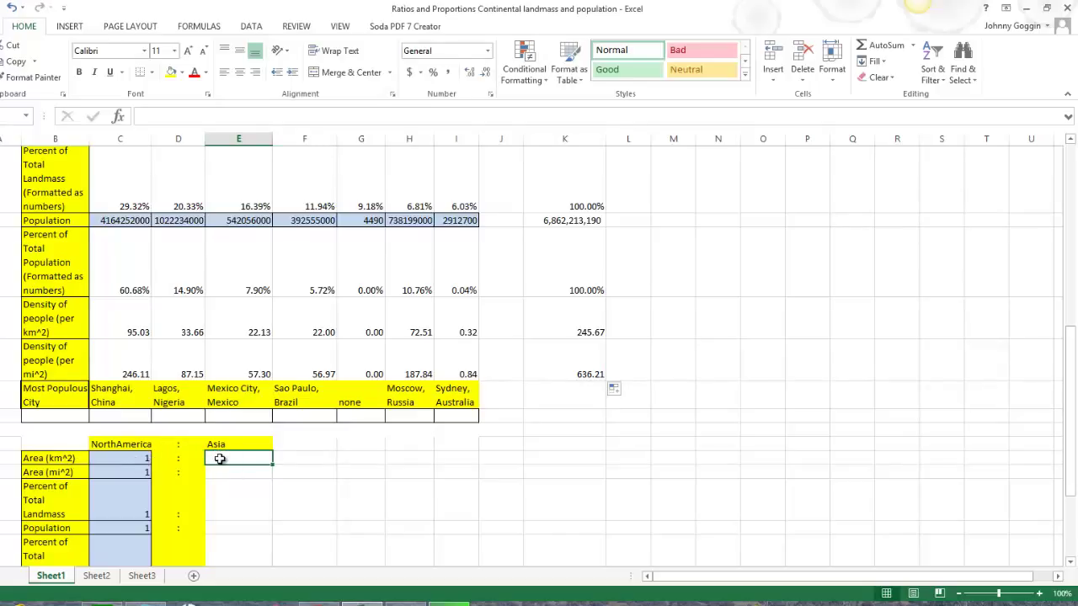
# - Compute the ratio of Asia's to North America's area in km^2 in cell E28 with the formula =C17/E17
pyautogui.write('=')
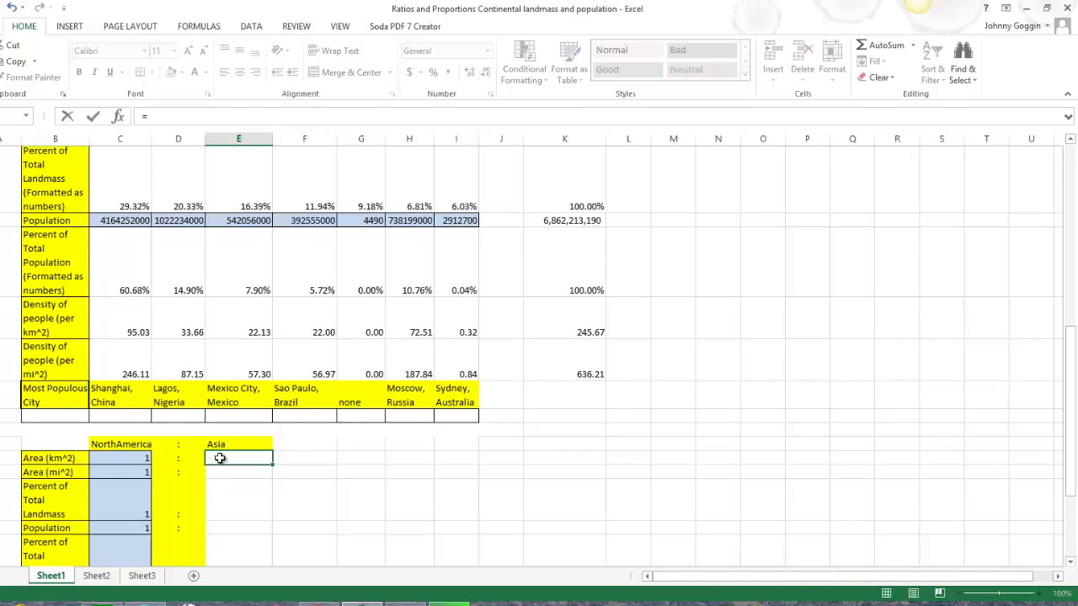
pyautogui.scroll(2, 219, 458)
pyautogui.click(124, 181)
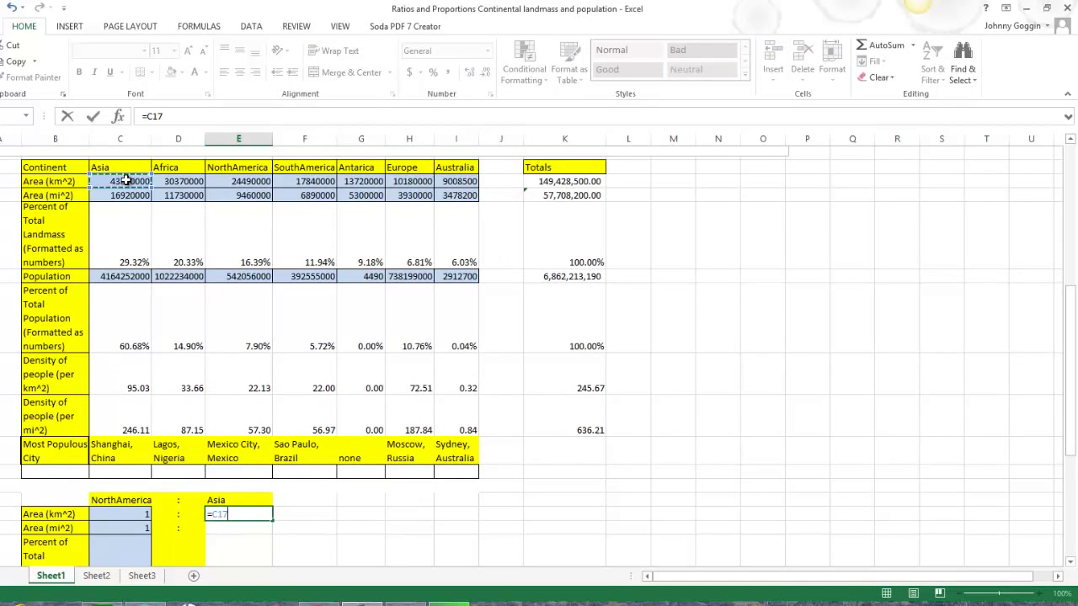
pyautogui.write('/')
pyautogui.click(239, 181)
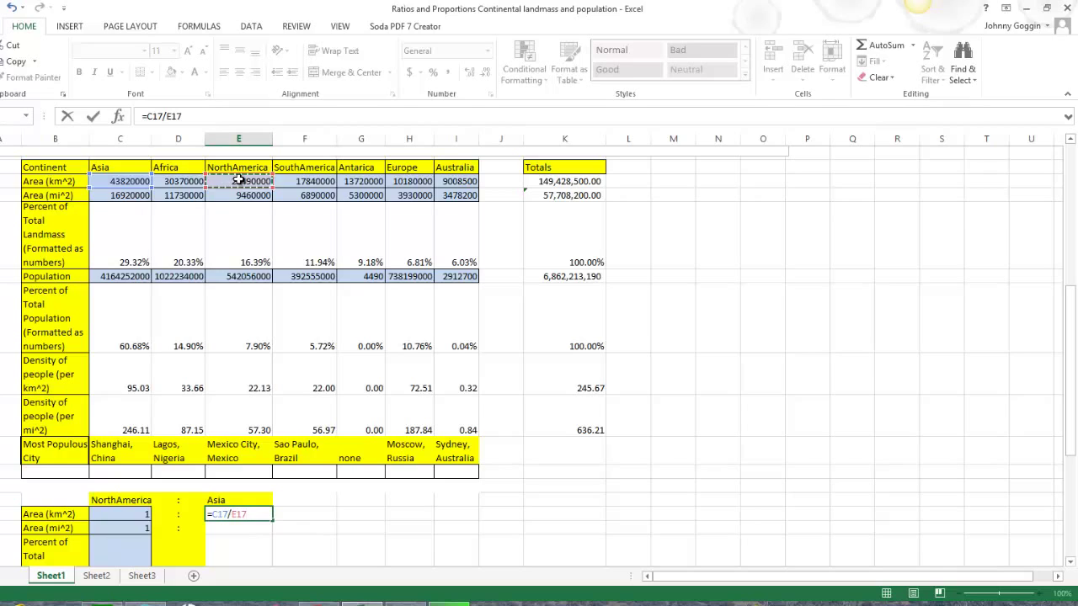
pyautogui.press('Return')
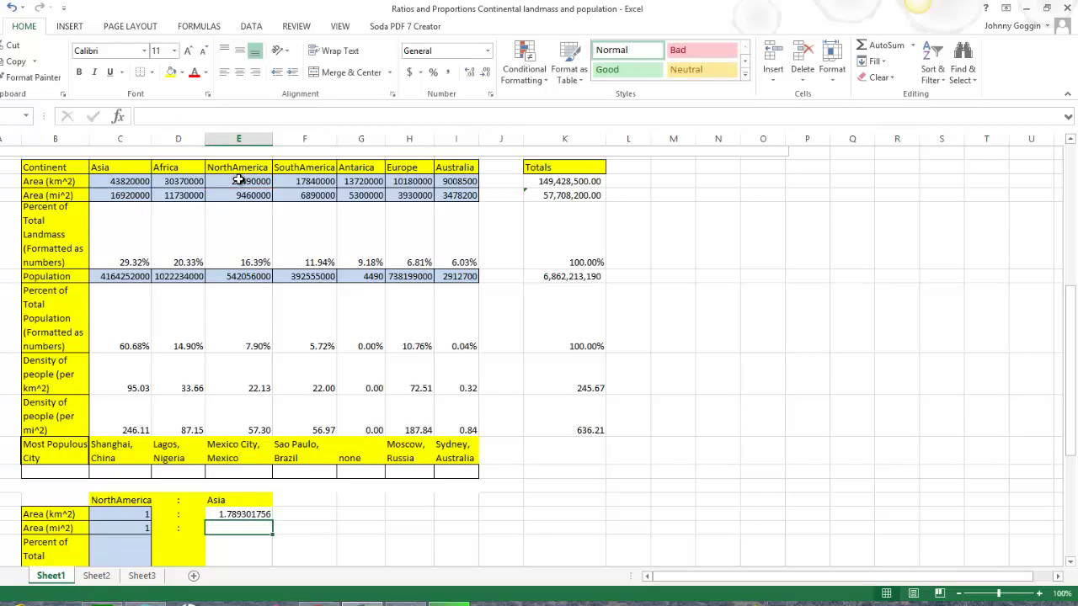
# - Format the km^2 area ratio in E28 as a number with two decimal places
pyautogui.click(232, 515)
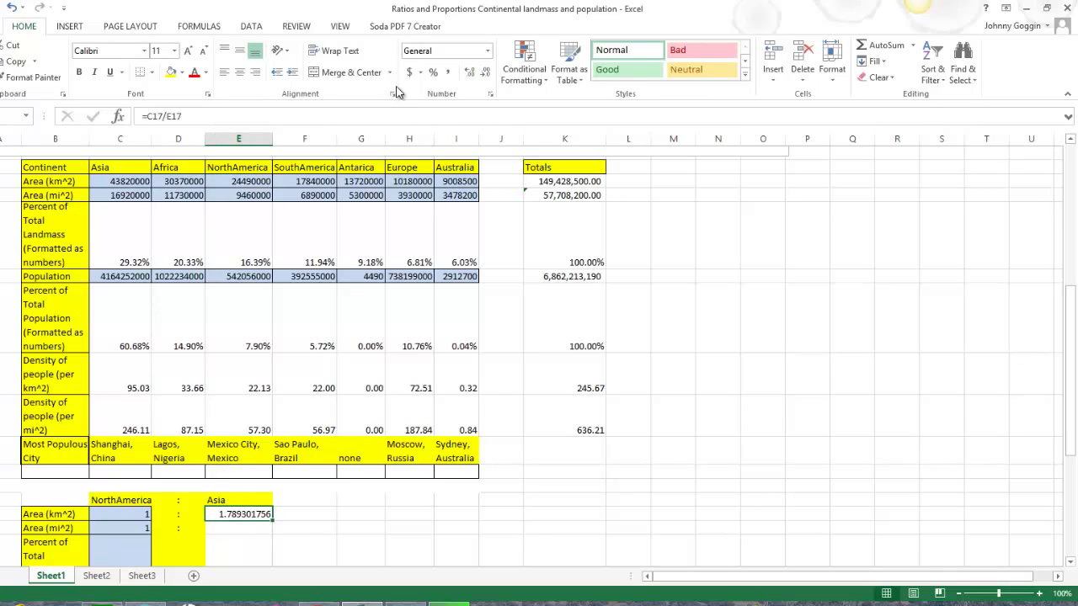
pyautogui.click(487, 73)
pyautogui.click(487, 72)
pyautogui.click(486, 73)
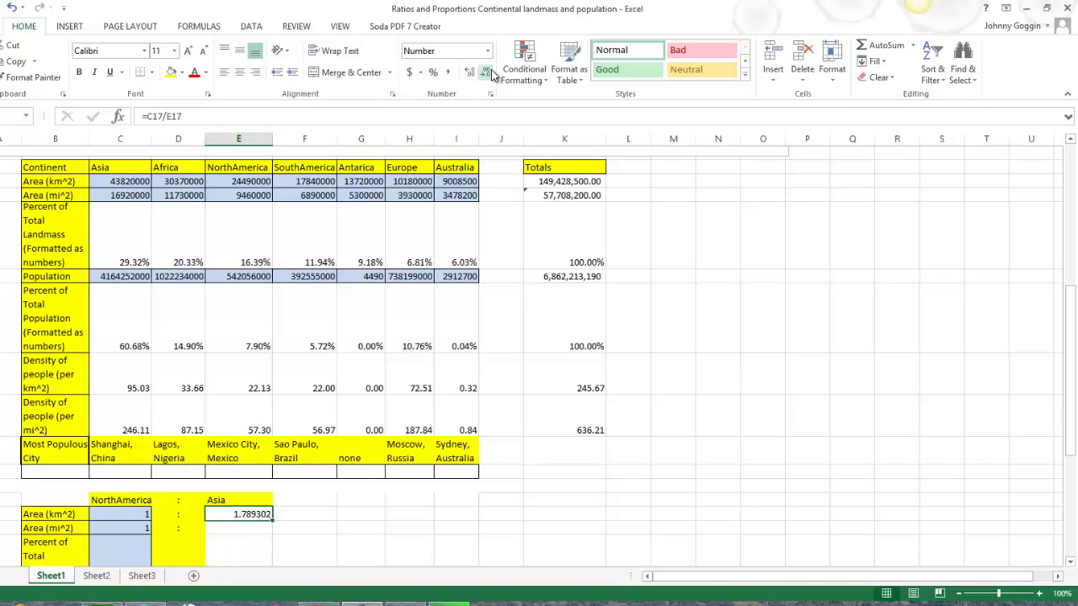
pyautogui.click(486, 73)
pyautogui.click(486, 73)
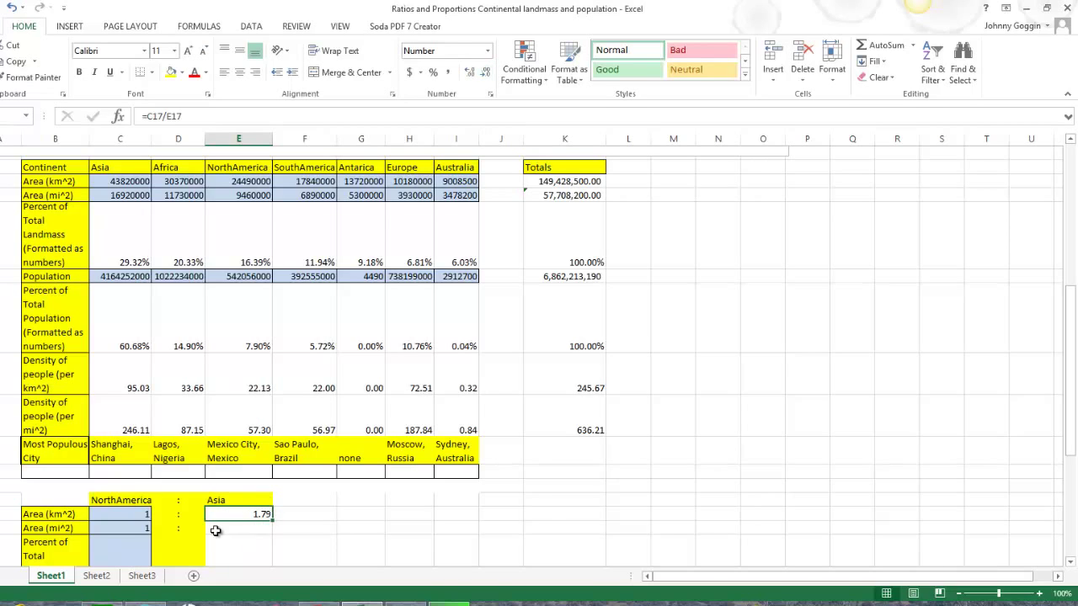
pyautogui.click(220, 526)
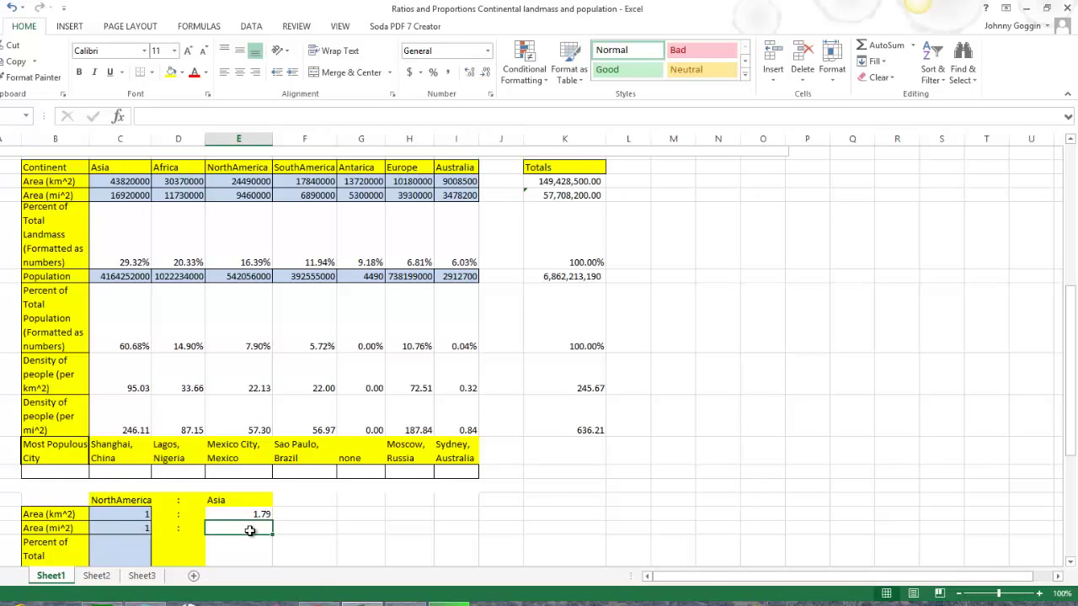
# - Compute the ratio of Asia's to North America's area in mi^2 in cell E29 with the formula =C18/E18
pyautogui.write('=')
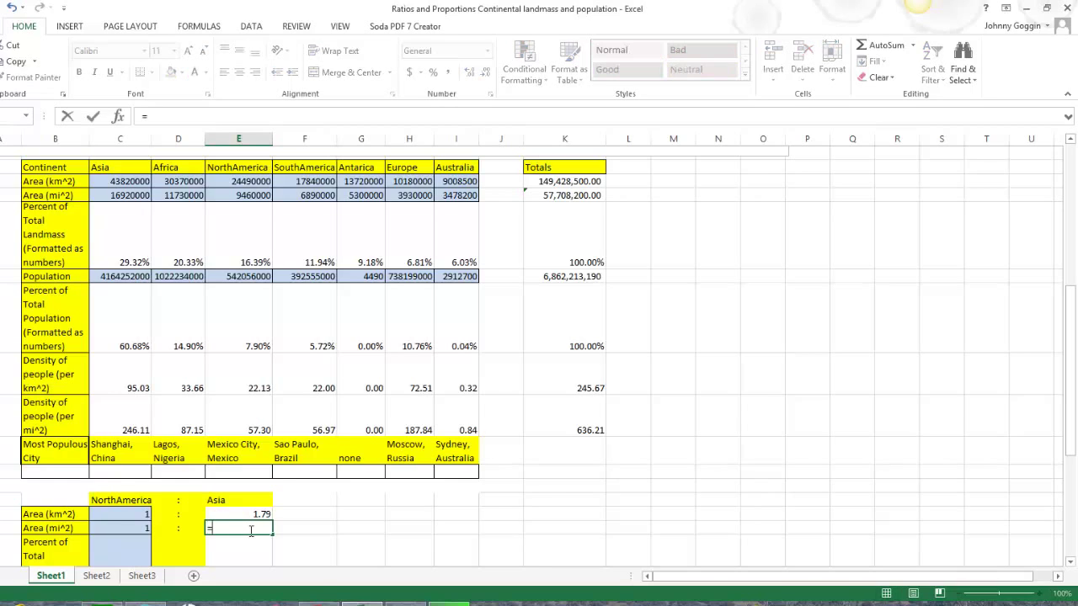
pyautogui.click(112, 195)
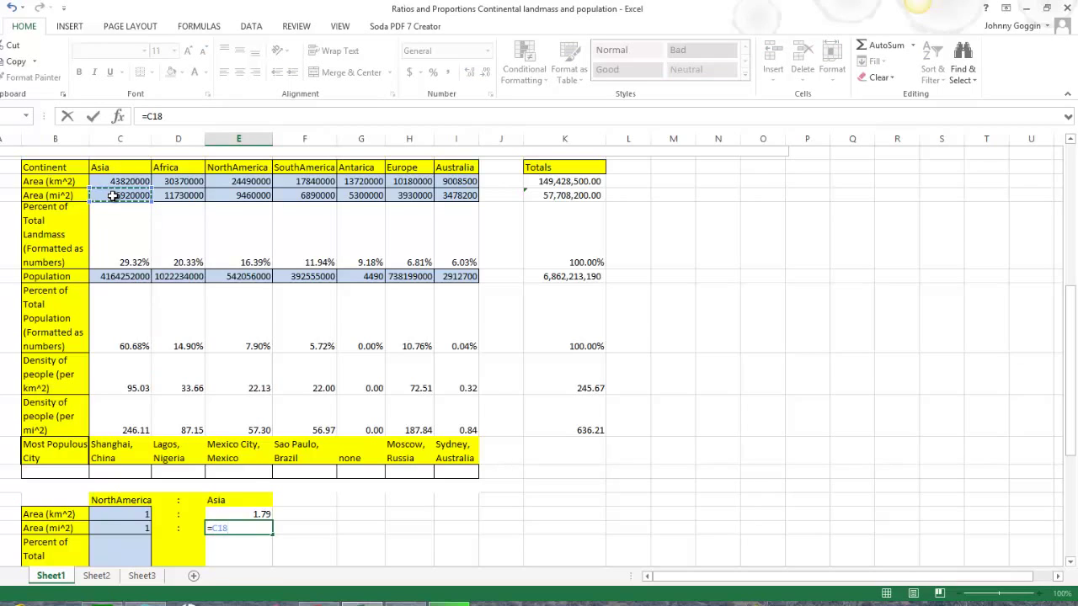
pyautogui.write('/')
pyautogui.click(237, 202)
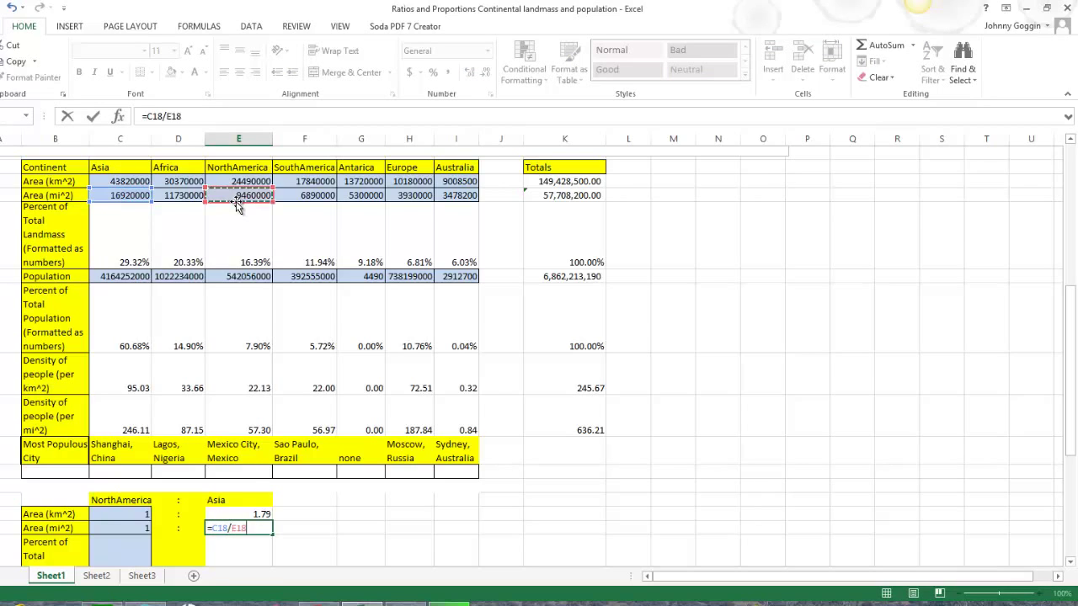
pyautogui.press('Return')
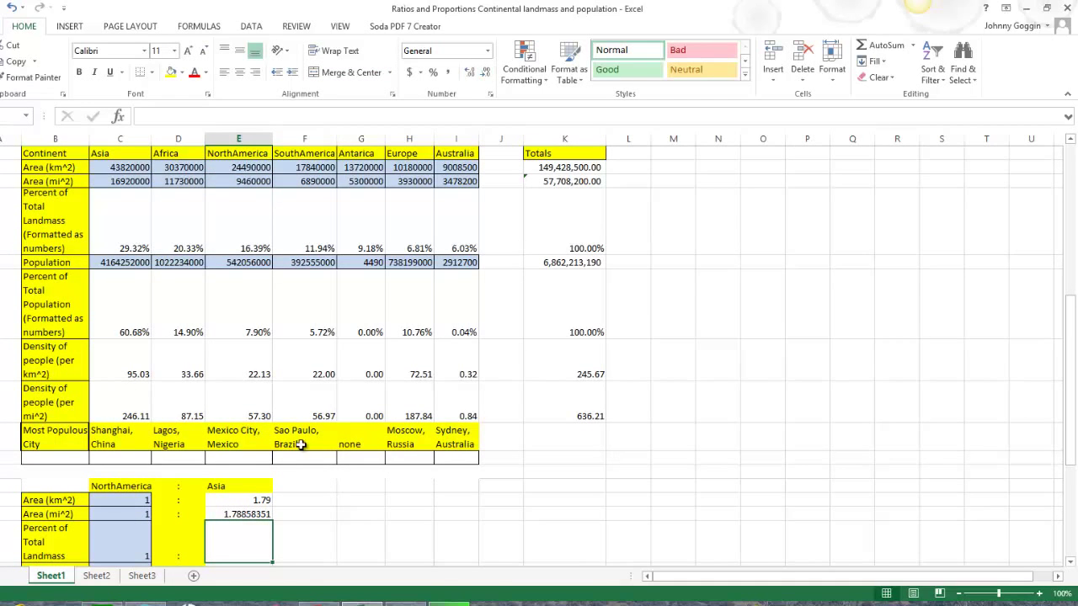
# - Format the mi^2 area ratio in E29 as a number with two decimal places
pyautogui.click(240, 514)
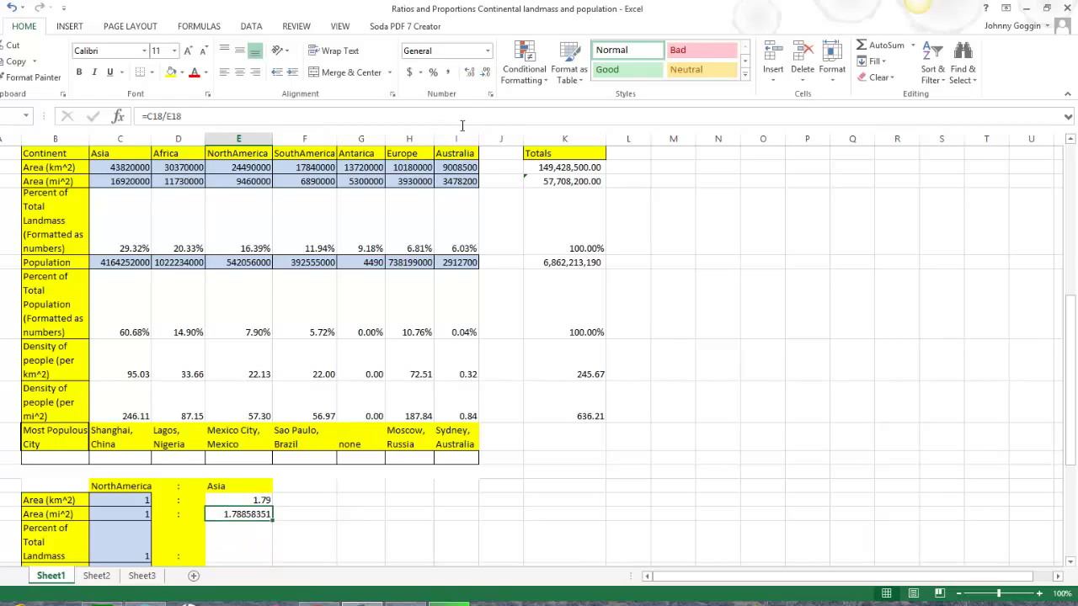
pyautogui.click(487, 72)
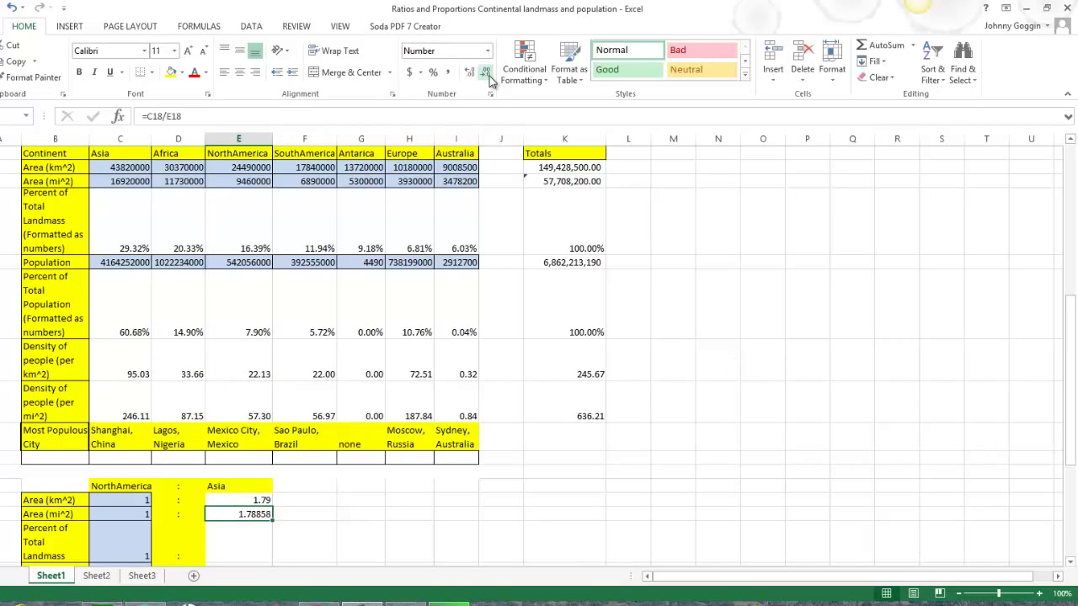
pyautogui.click(488, 75)
pyautogui.click(489, 75)
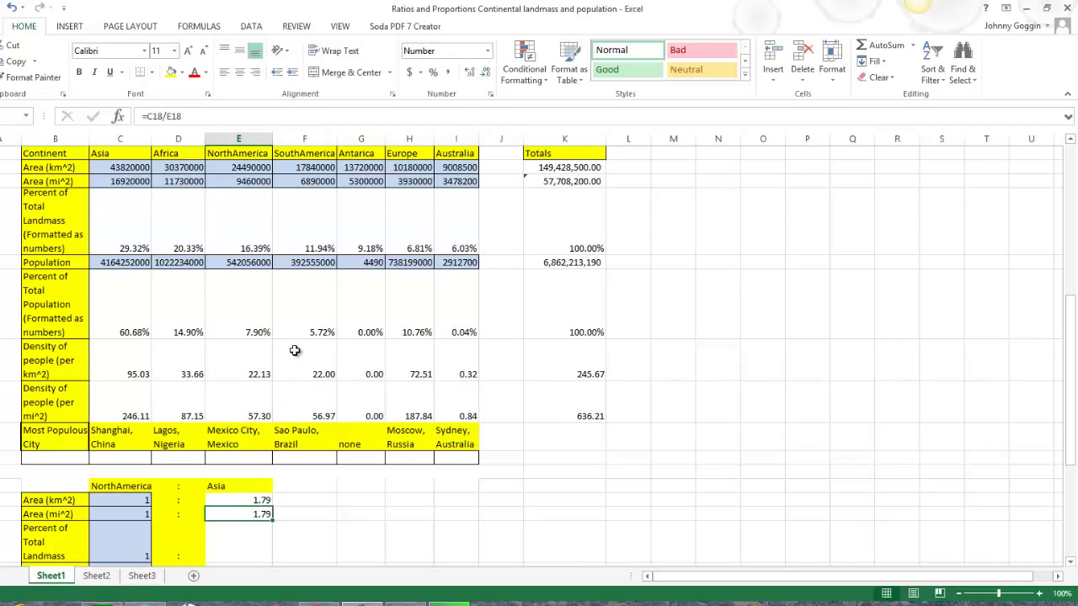
# - Compute the ratio of Asia's to North America's percent of total landmass in cell E30 with the formula =C19/E19
pyautogui.click(244, 537)
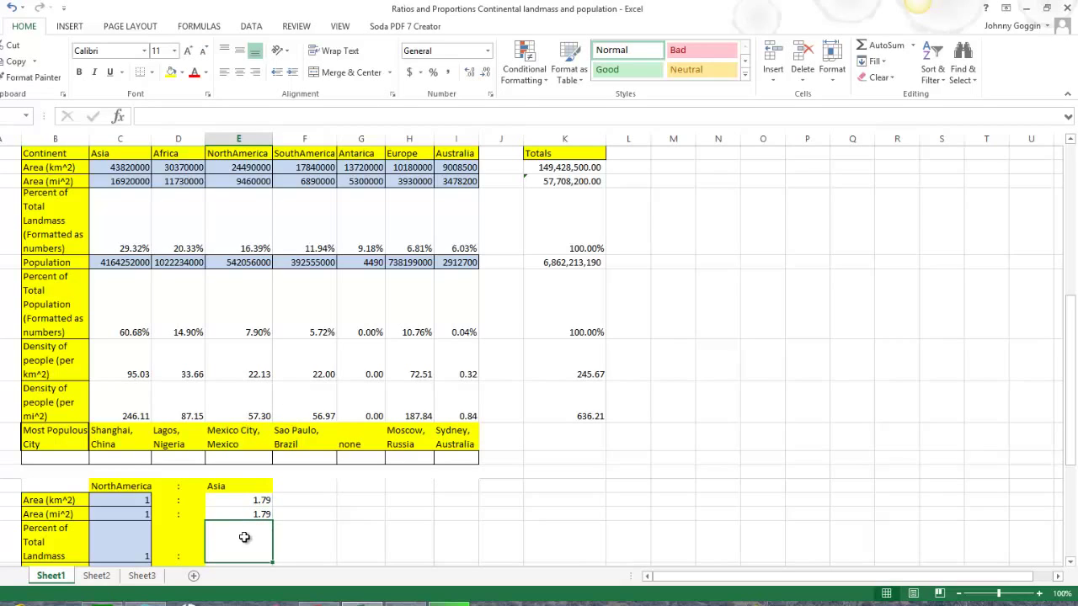
pyautogui.write('=')
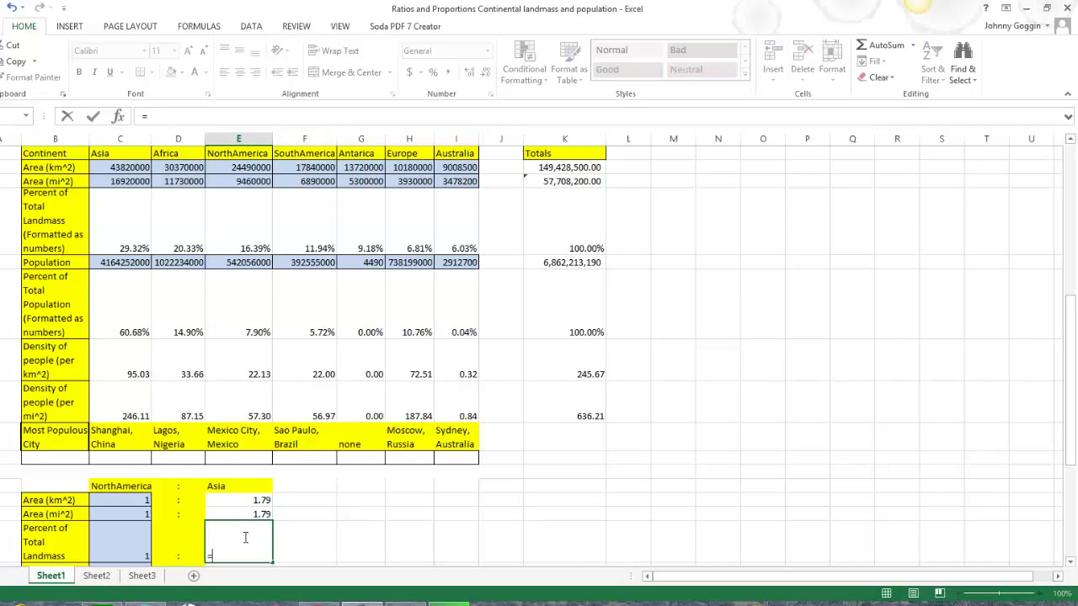
pyautogui.click(124, 212)
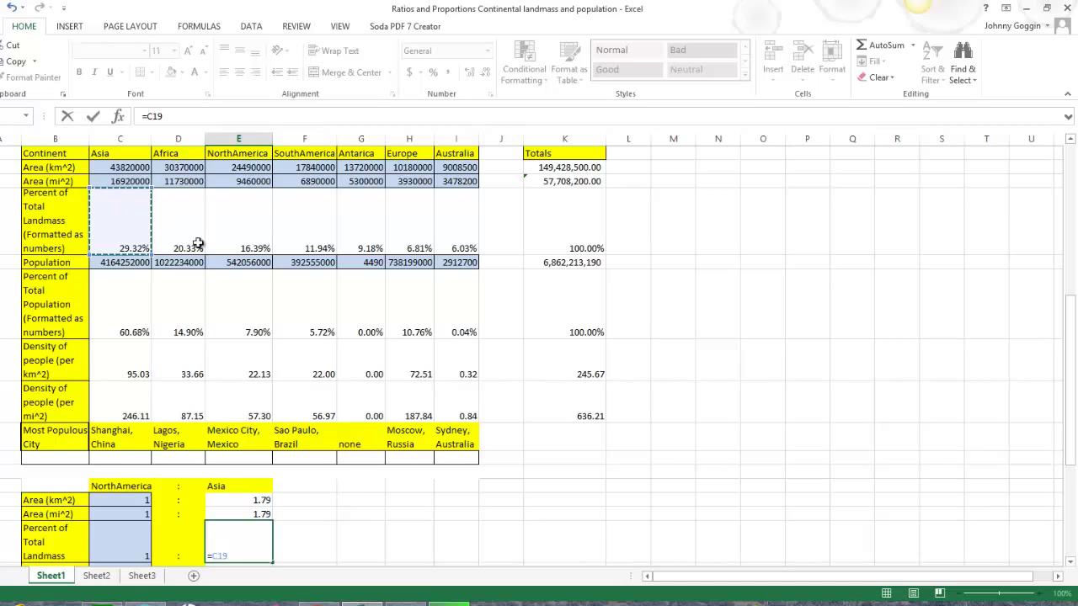
pyautogui.write('/')
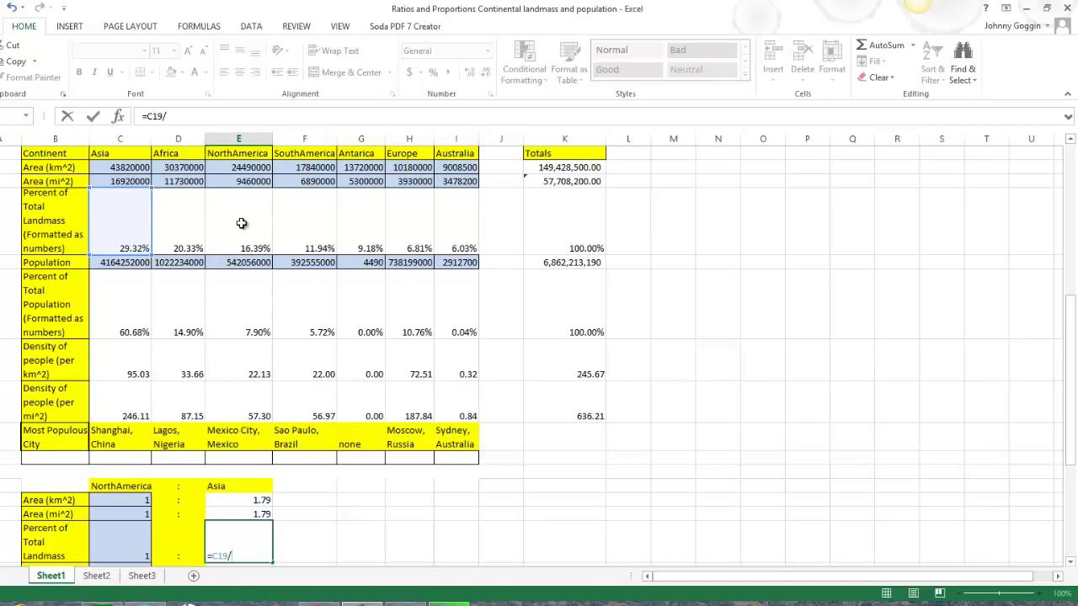
pyautogui.click(241, 223)
pyautogui.press('Return')
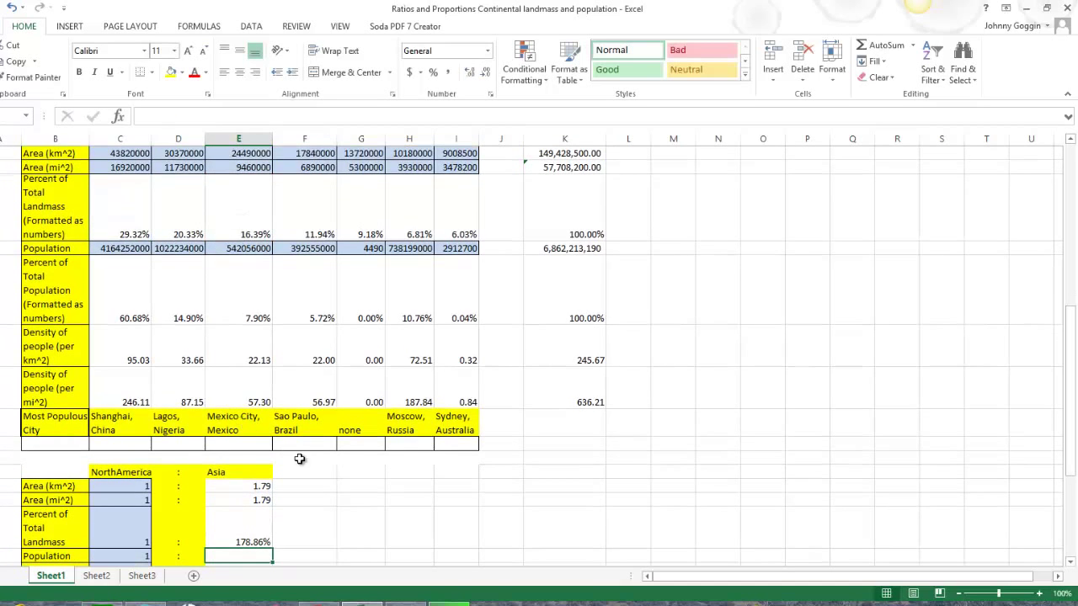
# - Try adding decimal places to the landmass ratio in E30, and undo the changes back to an empty cell
pyautogui.click(249, 529)
pyautogui.click(243, 551)
pyautogui.click(251, 531)
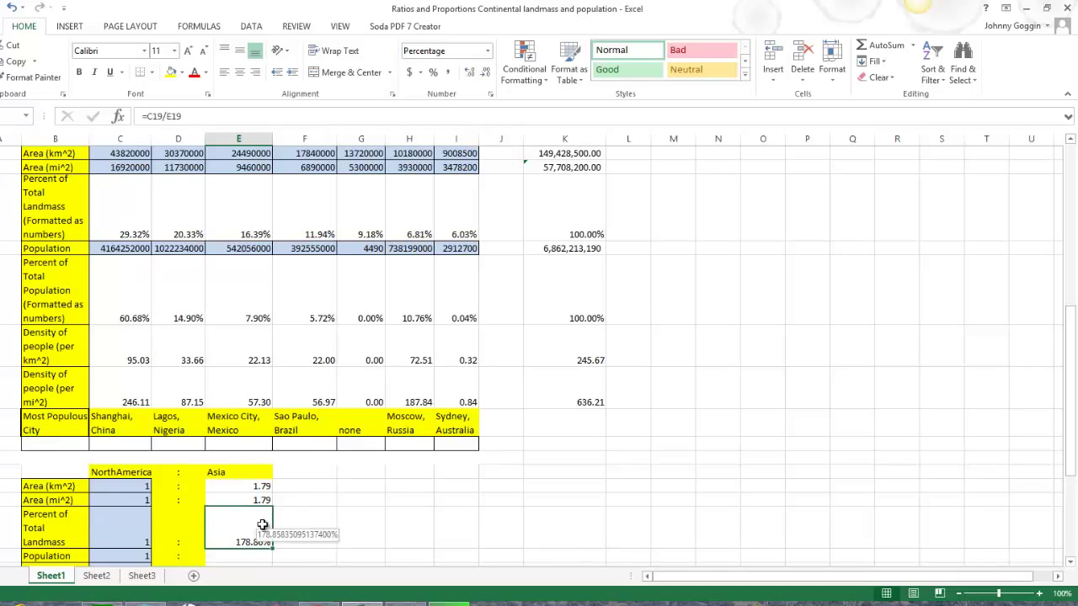
pyautogui.click(469, 75)
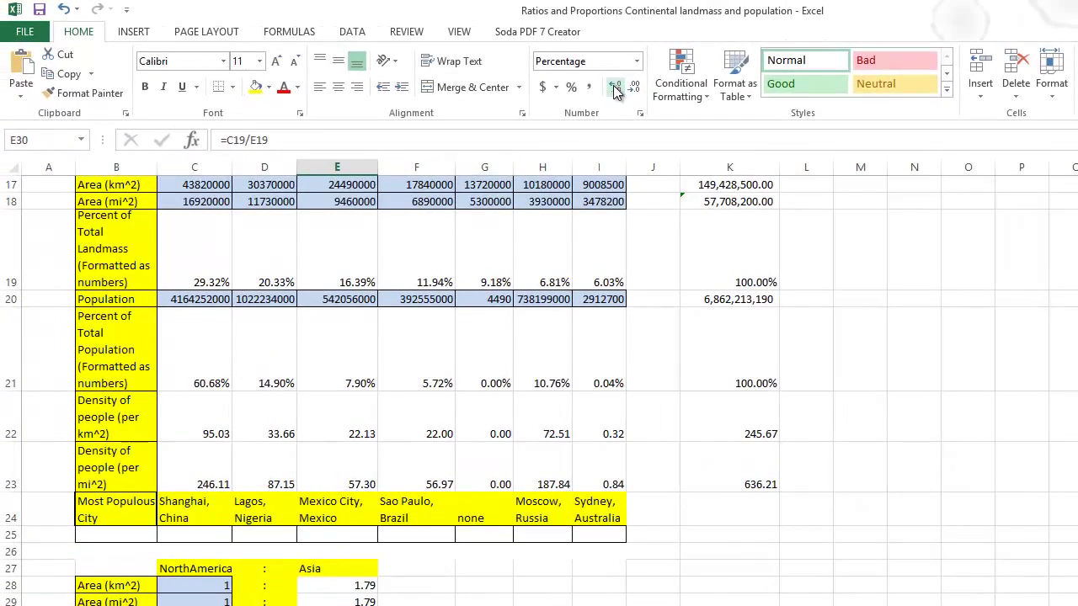
pyautogui.click(615, 89)
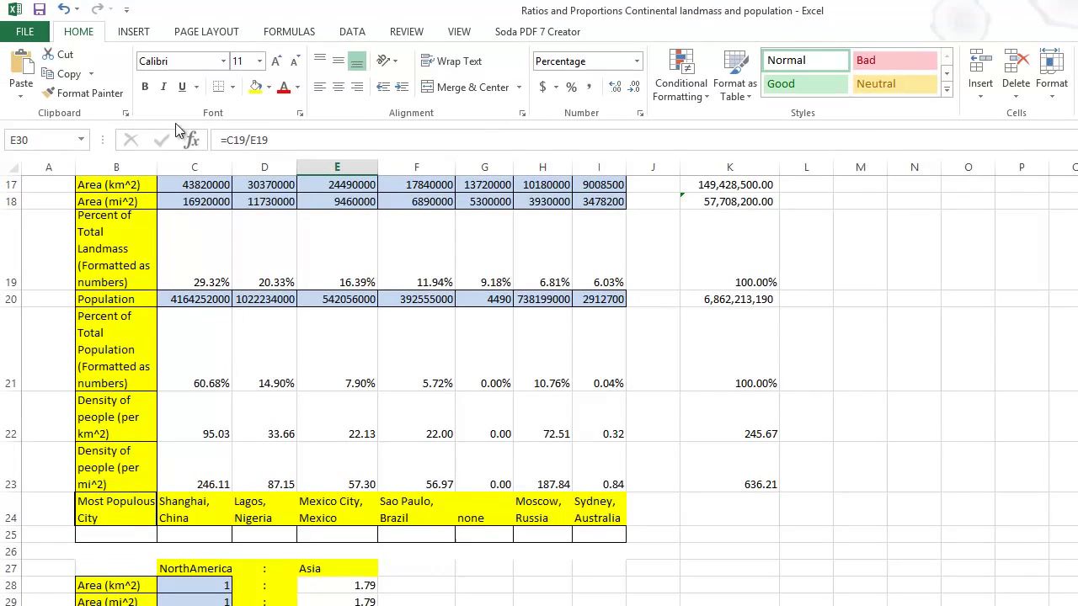
pyautogui.click(64, 11)
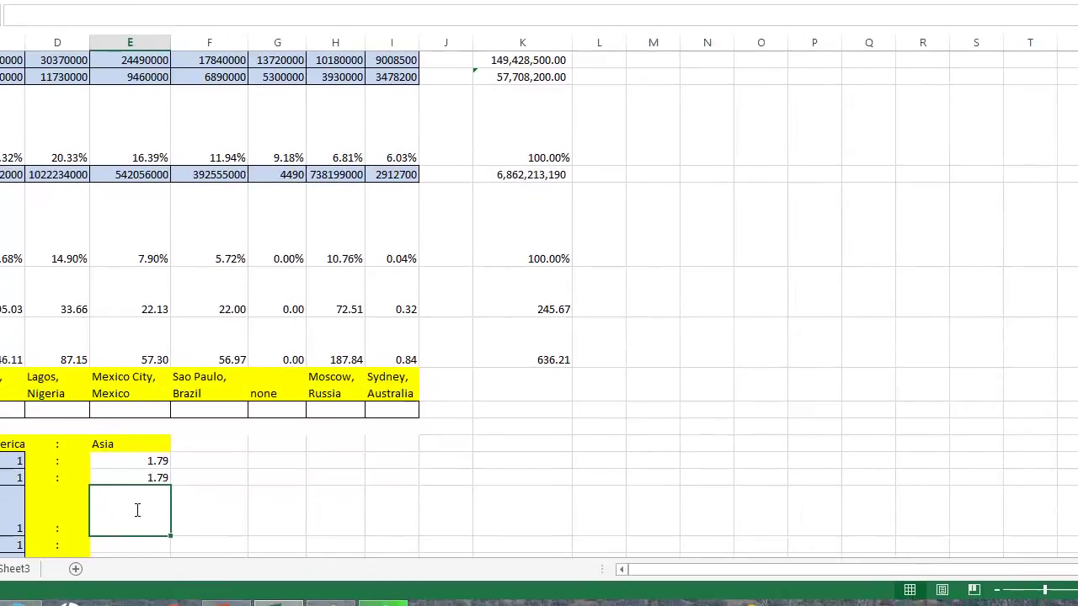
# - Re-enter the formula =C19/E19 in E30 for the percent of total landmass ratio
pyautogui.write('=')
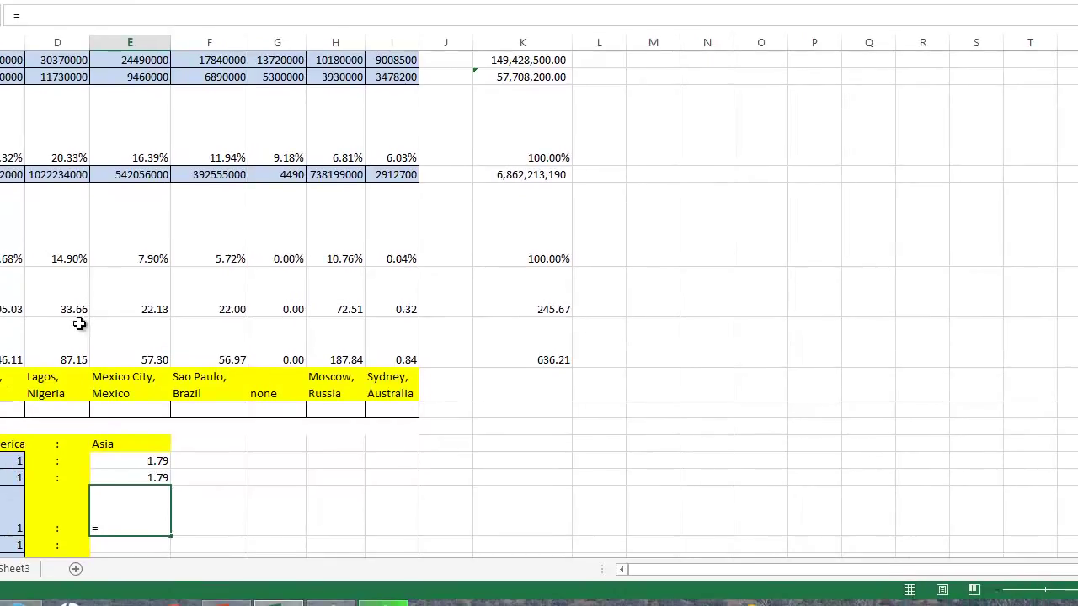
pyautogui.click(13, 126)
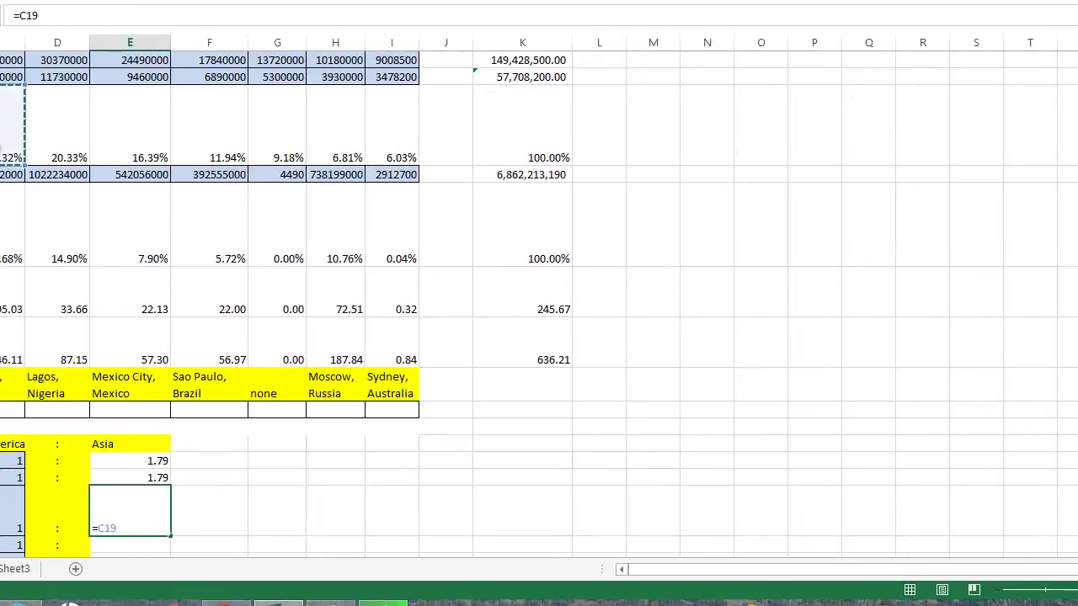
pyautogui.write('/')
pyautogui.click(141, 133)
pyautogui.press('Return')
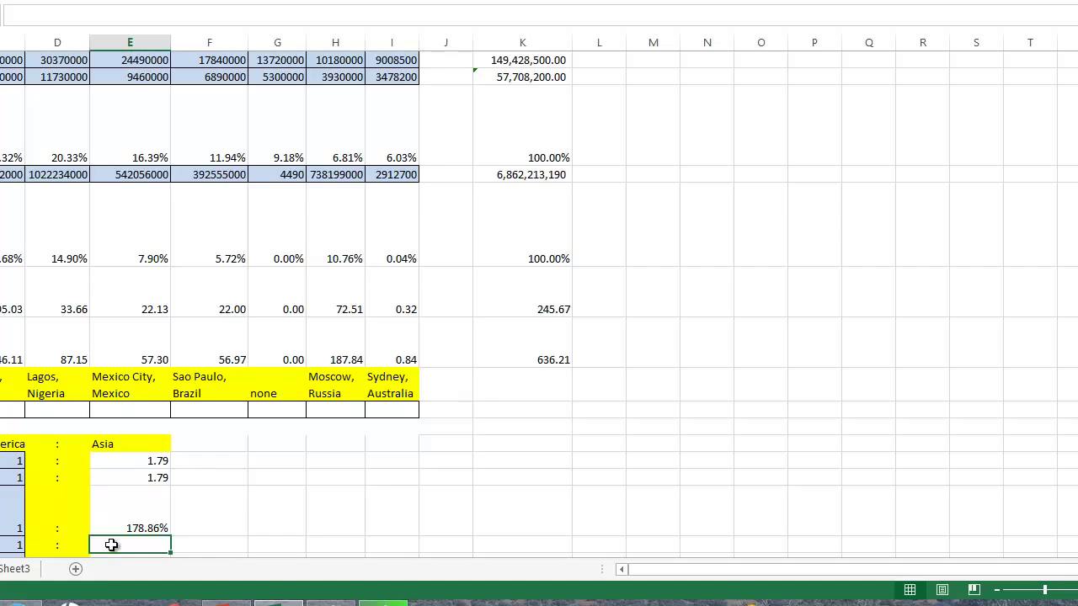
# - Compute the ratio of Asia's to North America's population in cell E31 with the formula =C20/E20
pyautogui.write('=')
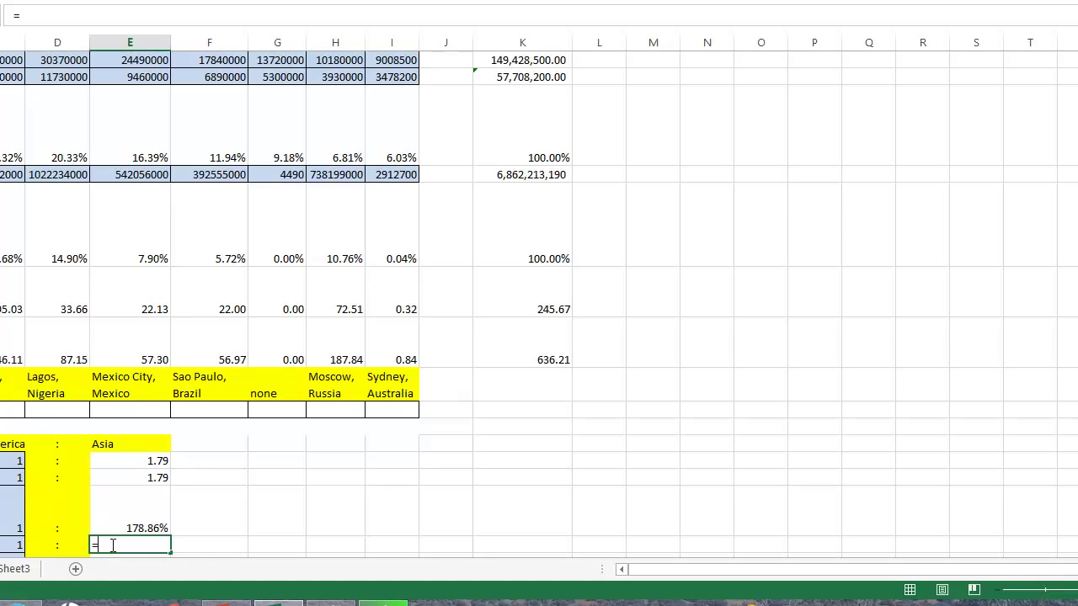
pyautogui.click(3, 174)
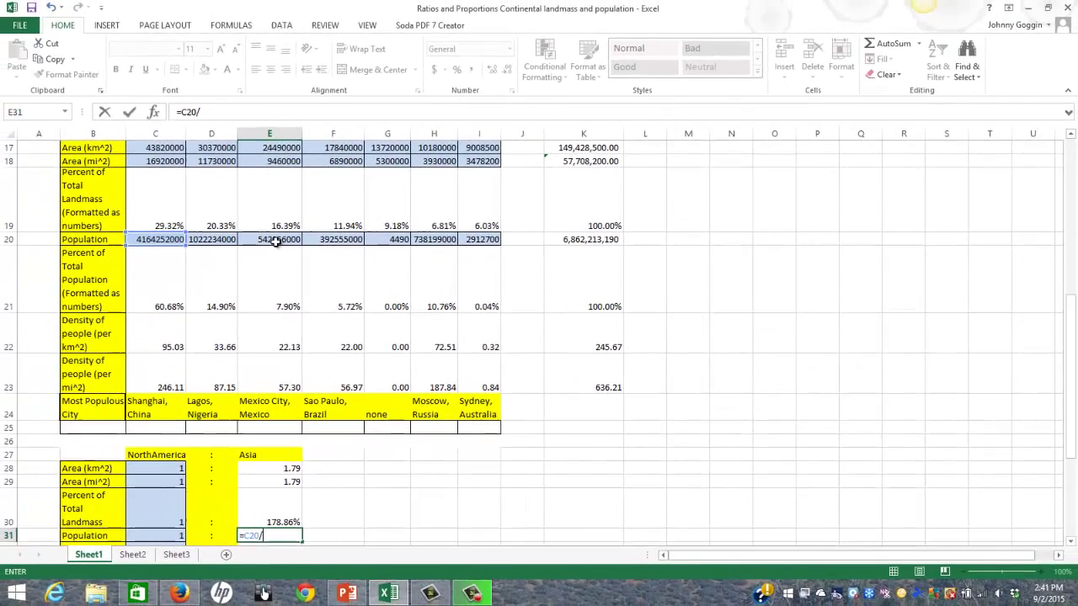
pyautogui.click(138, 178)
pyautogui.press('Return')
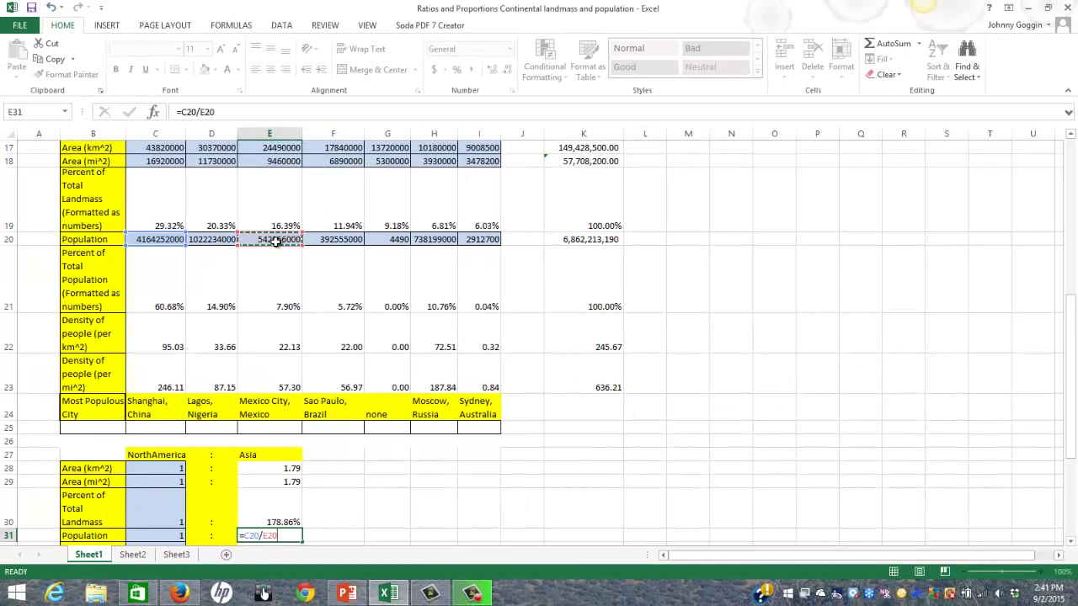
# - Widen column E very slightly
pyautogui.scroll(-1, 270, 399)
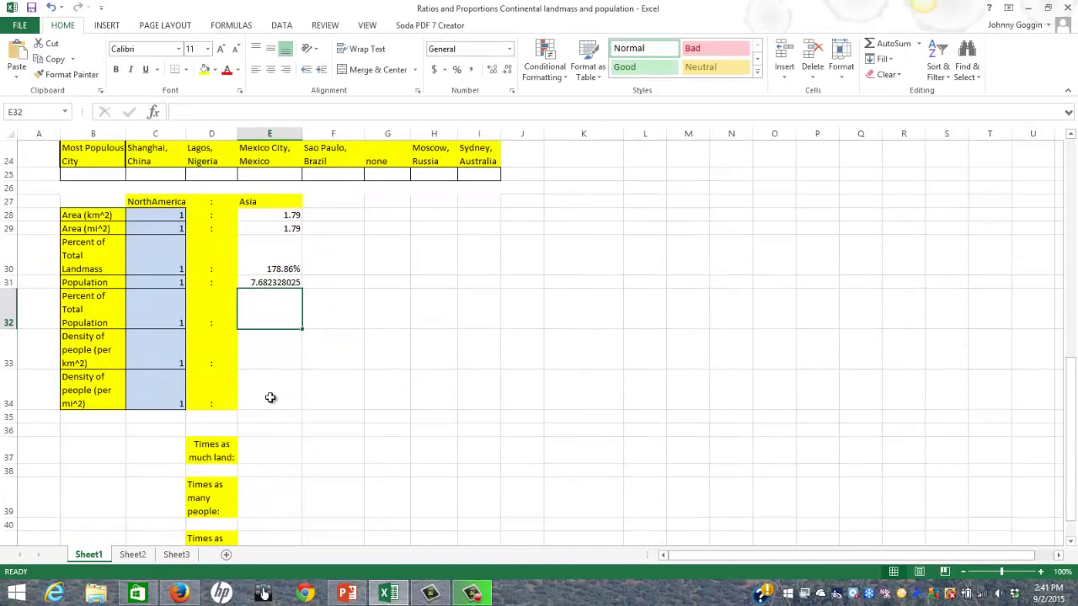
pyautogui.scroll(4, 270, 397)
pyautogui.scroll(-2, 271, 397)
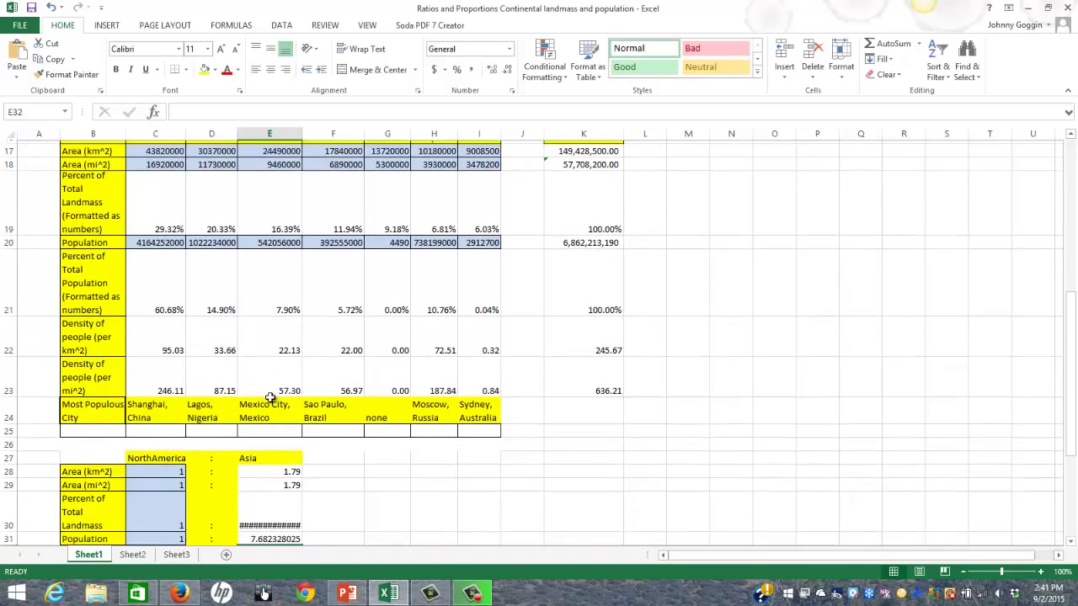
pyautogui.scroll(-1, 281, 523)
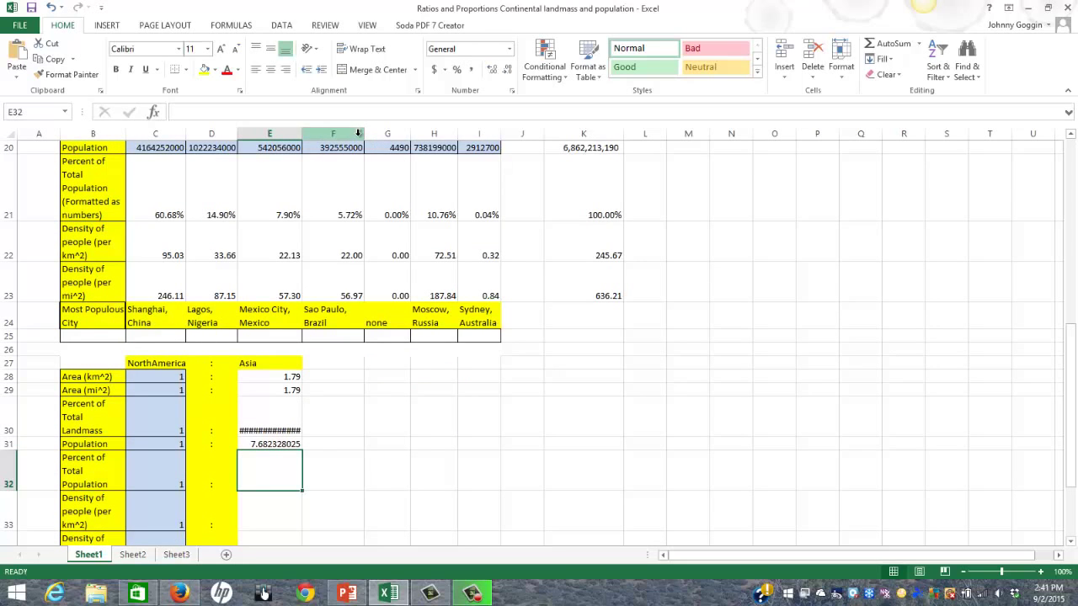
pyautogui.moveTo(303, 136)
pyautogui.mouseDown()
pyautogui.moveTo(322, 135)
pyautogui.moveTo(300, 136)
pyautogui.mouseUp()
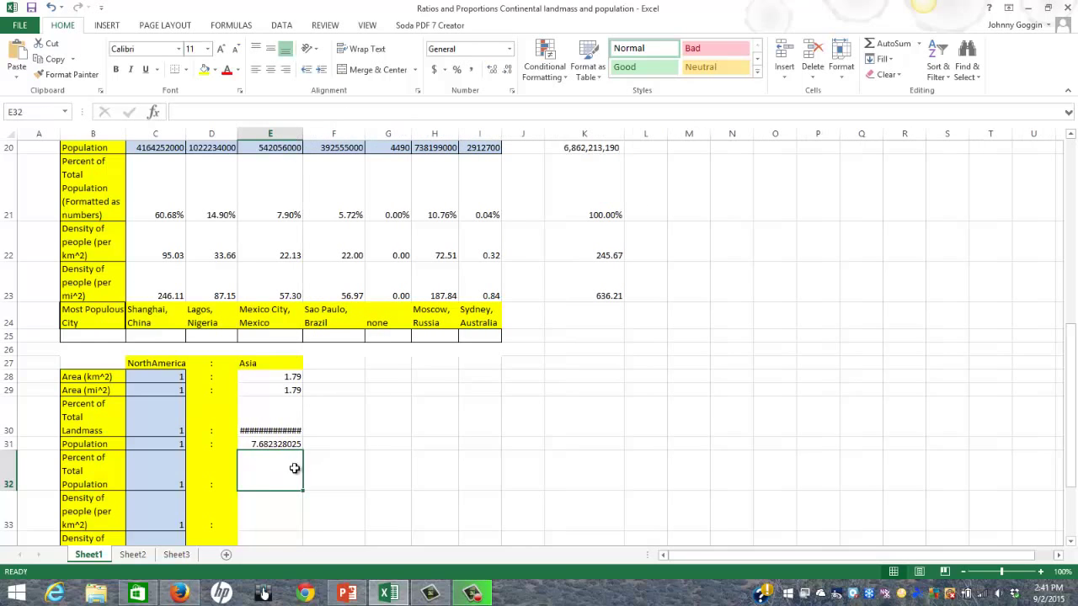
# - Try to reduce the number of decimal places shown for the landmass ratio in E30
pyautogui.click(279, 431)
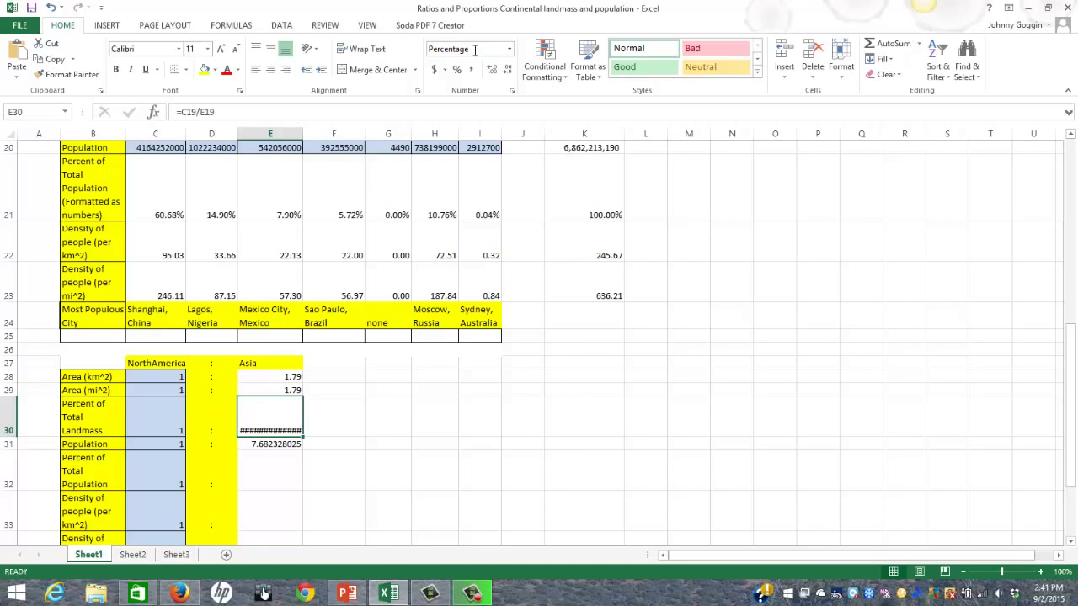
pyautogui.click(493, 70)
pyautogui.click(508, 71)
pyautogui.click(507, 71)
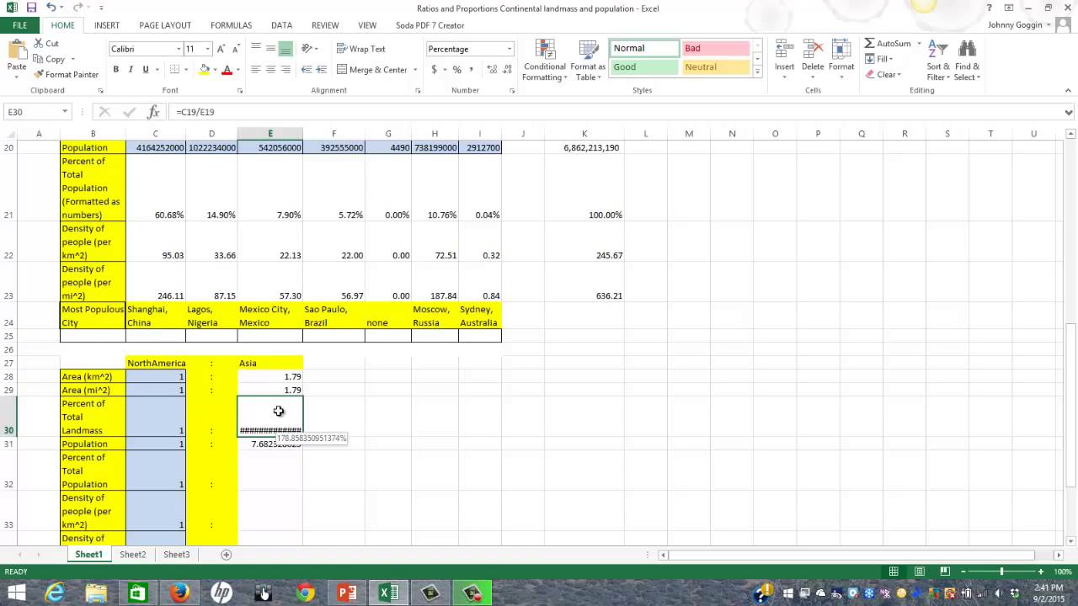
# - Replace the landmass ratio formula in E30 with =29.32/16.39 and apply the Percent style without decimals
pyautogui.scroll(1, 278, 411)
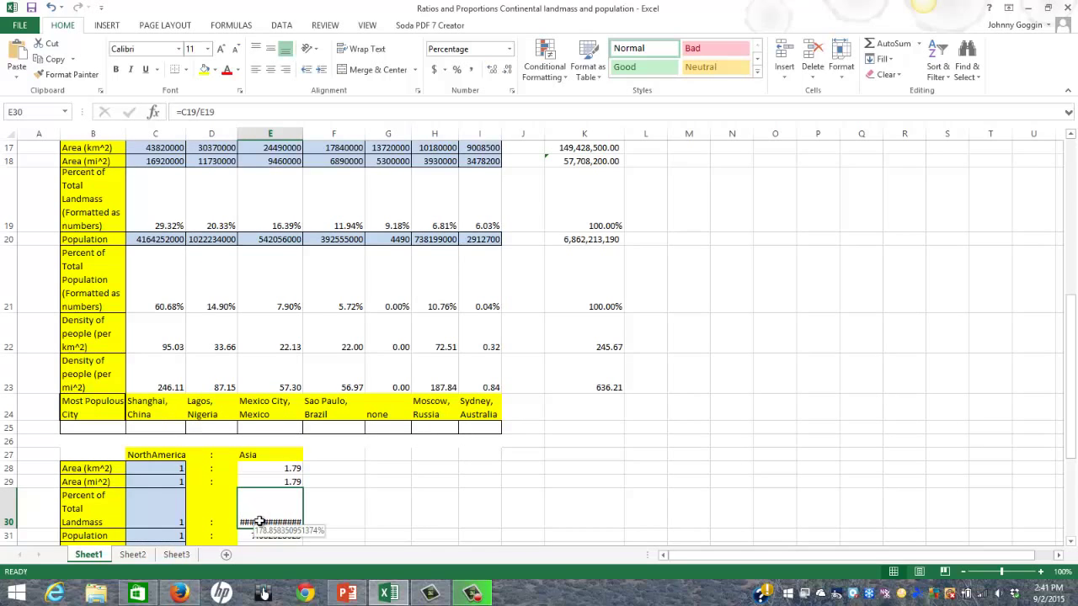
pyautogui.write('=29.32/16.3')
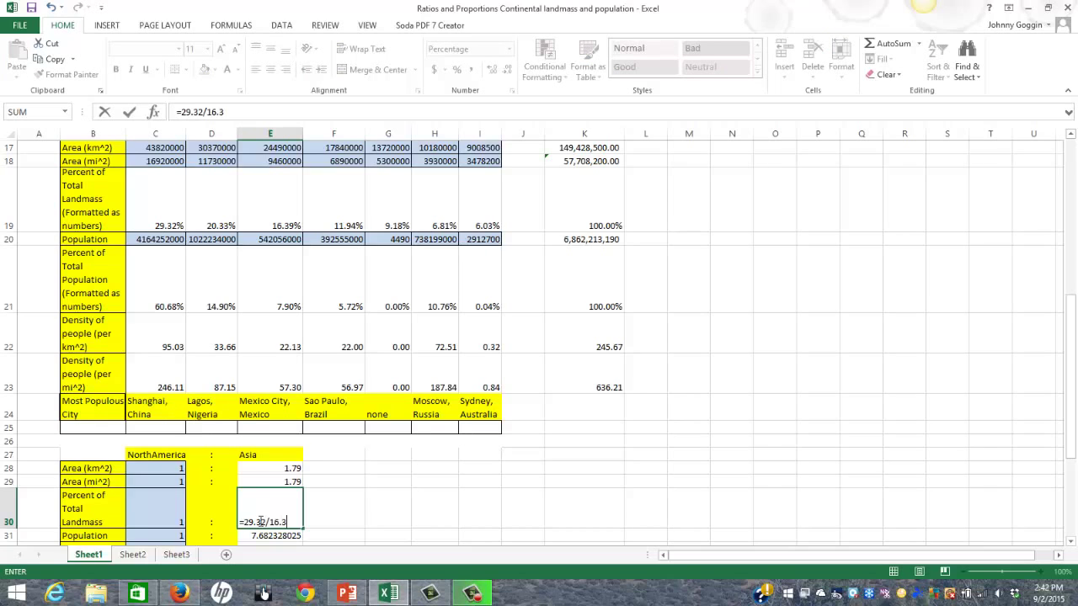
pyautogui.write('9')
pyautogui.press('Return')
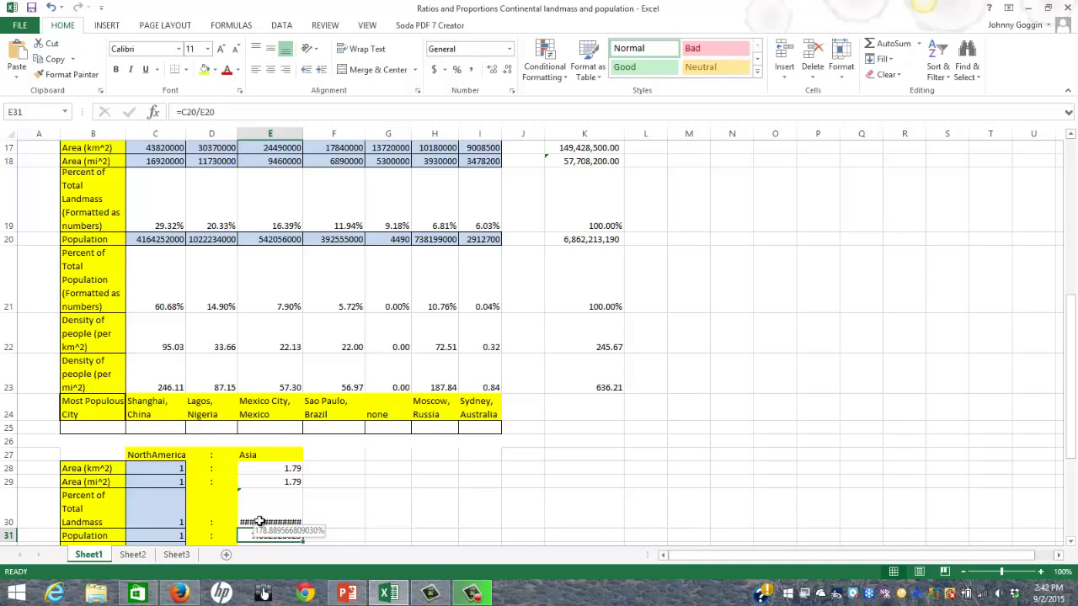
pyautogui.click(260, 522)
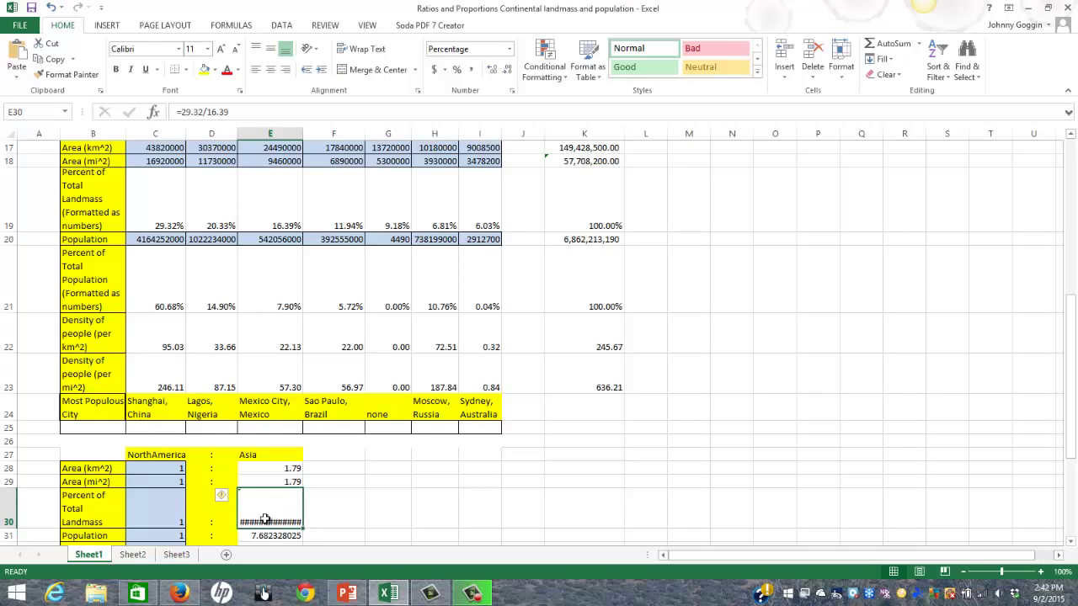
pyautogui.click(455, 71)
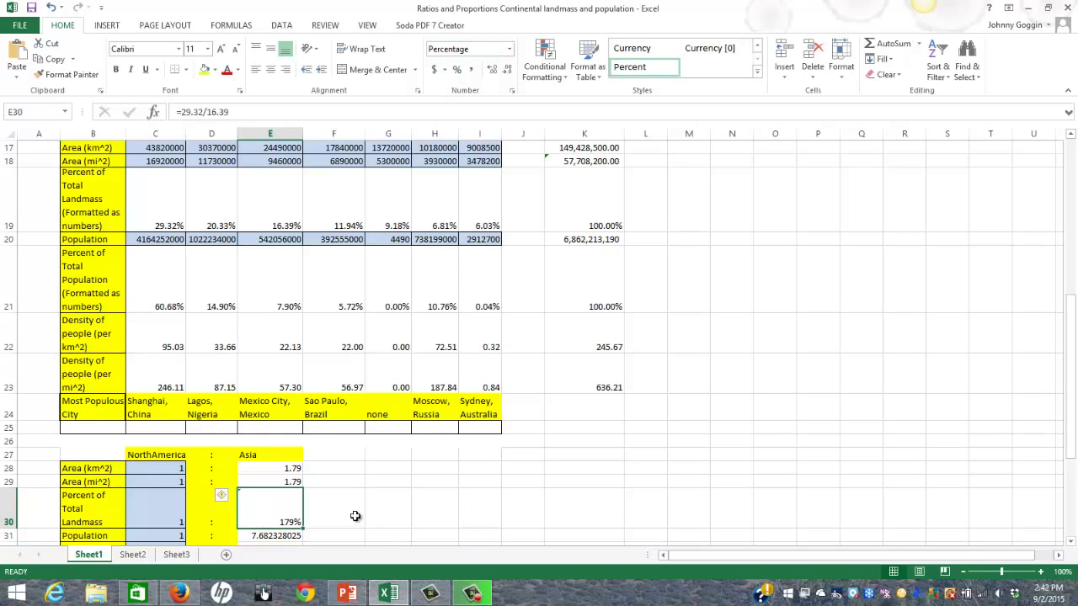
# - Show the population ratio in E31 with two decimal places
pyautogui.scroll(-1, 349, 505)
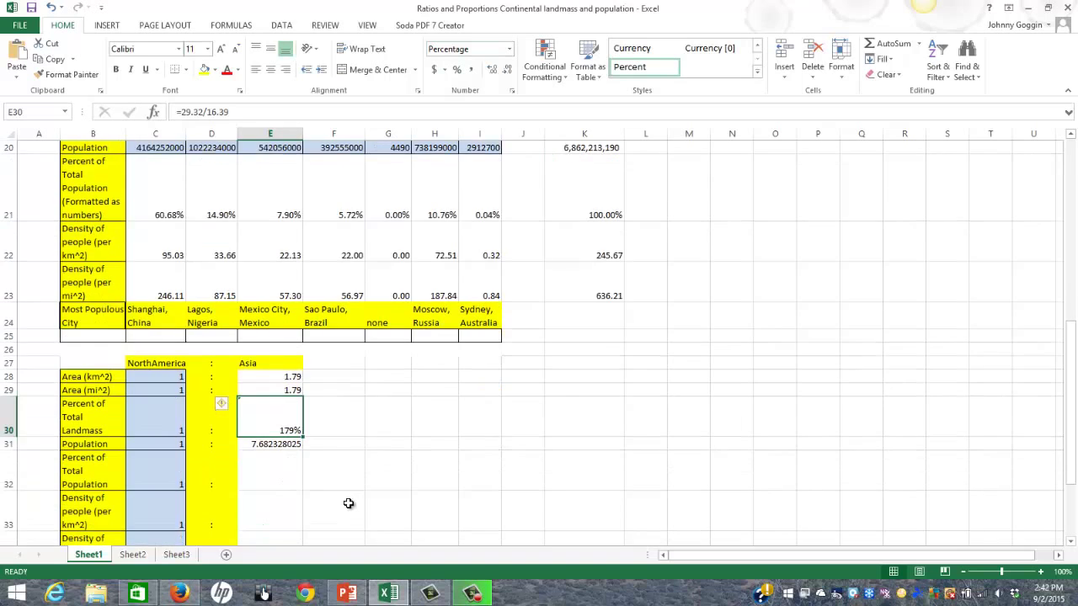
pyautogui.click(287, 444)
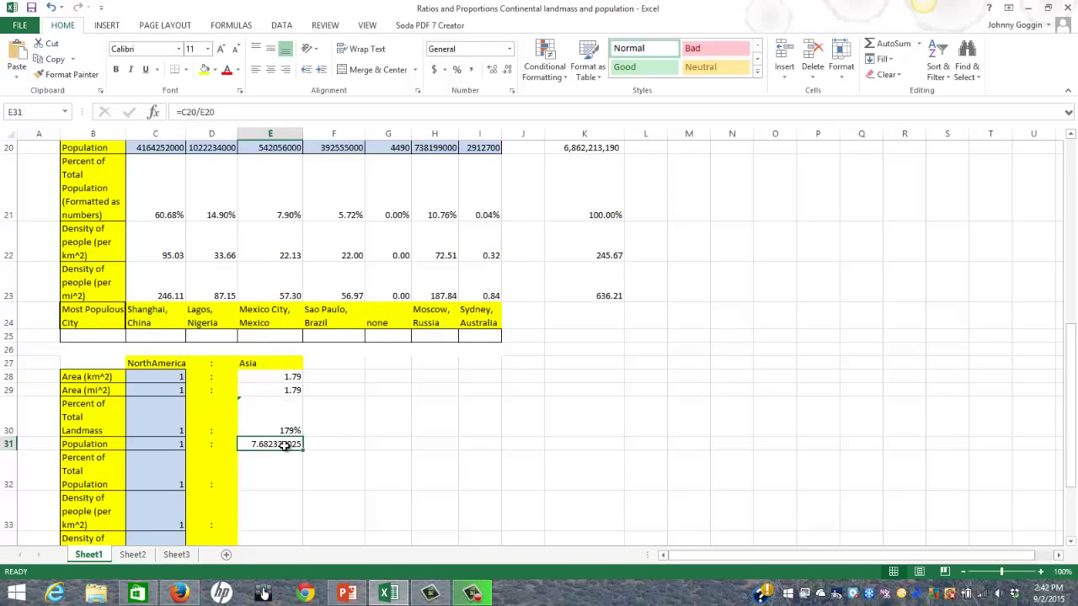
pyautogui.click(508, 69)
pyautogui.click(508, 69)
pyautogui.click(508, 69)
pyautogui.click(508, 70)
pyautogui.click(510, 70)
# - Compute the Asia-to-North America ratio of population percentages in E32 with =C21/E21 and apply the Percent style without decimals
pyautogui.click(269, 473)
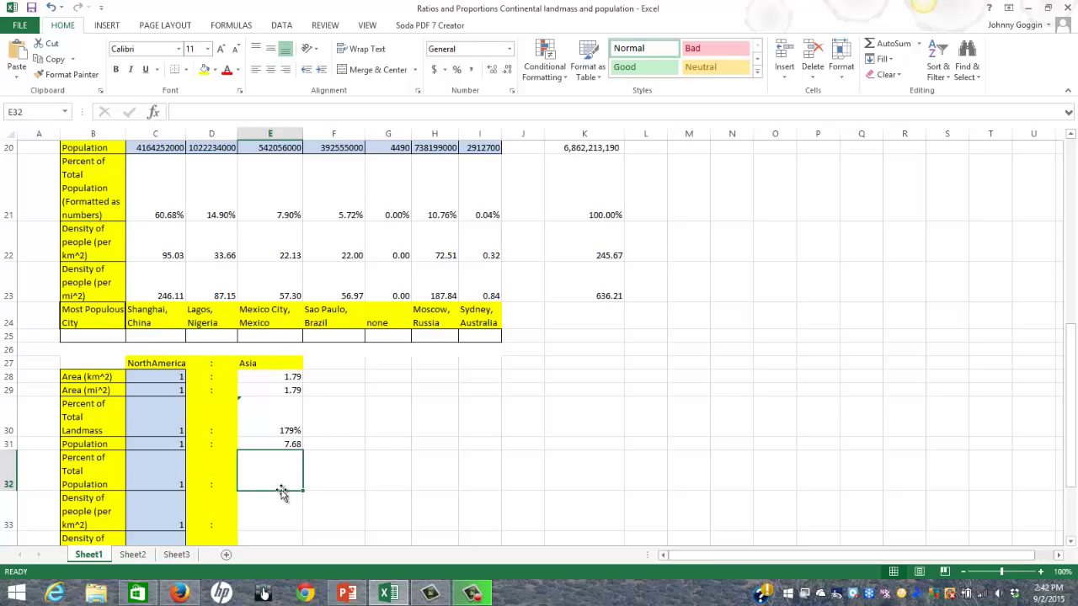
pyautogui.write('=')
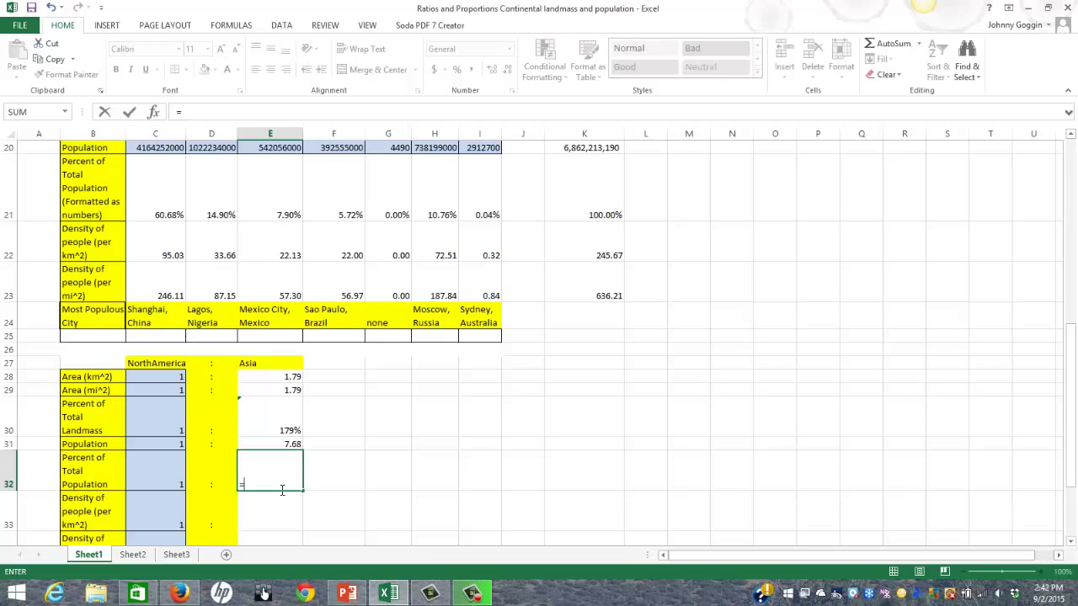
pyautogui.scroll(1, 282, 490)
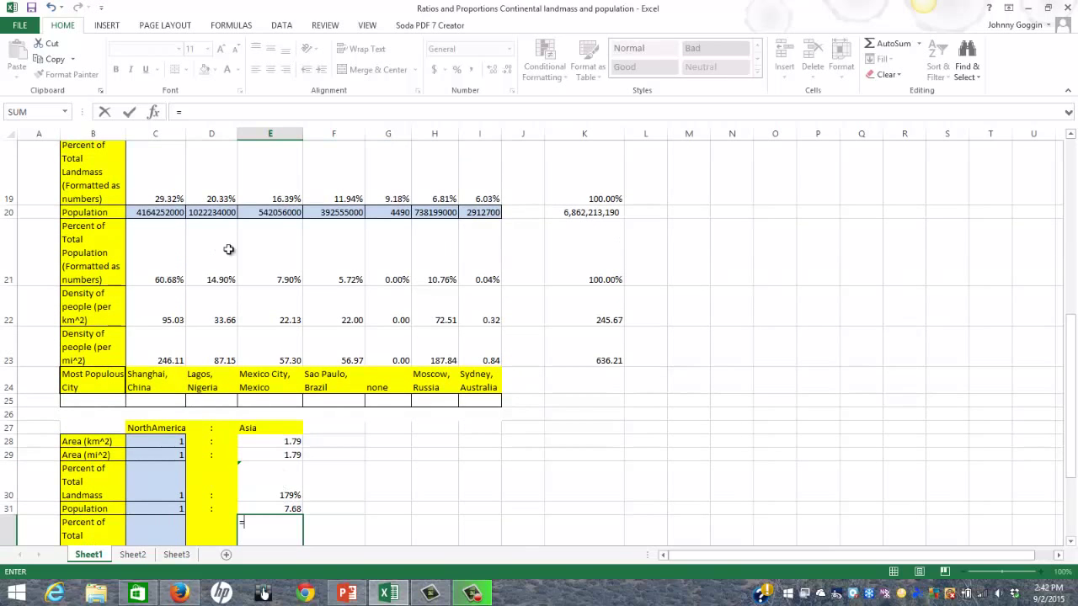
pyautogui.click(152, 267)
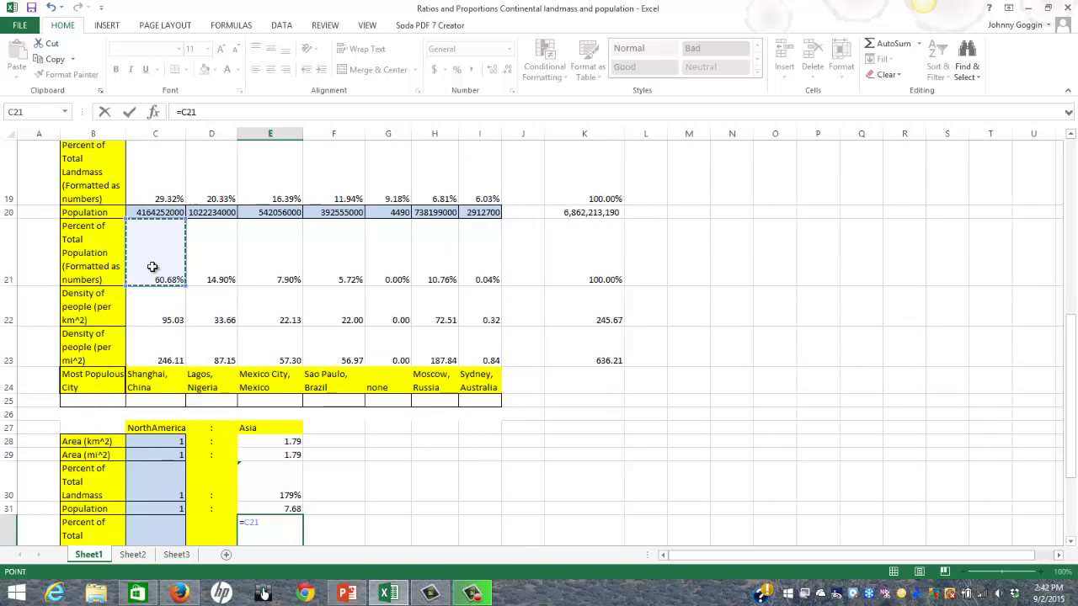
pyautogui.write('/')
pyautogui.click(284, 254)
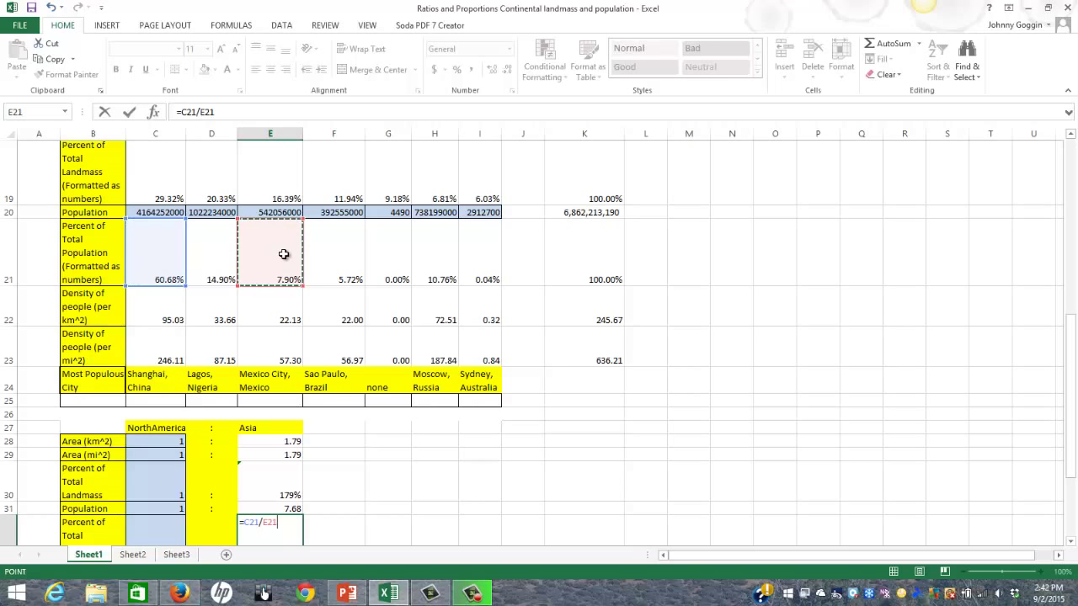
pyautogui.press('Return')
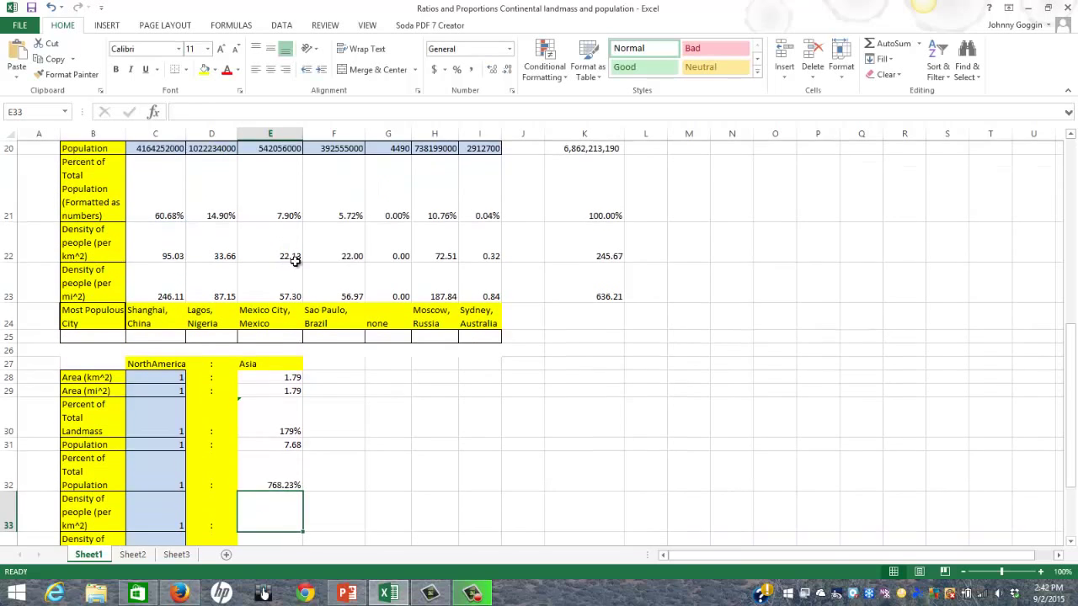
pyautogui.click(271, 479)
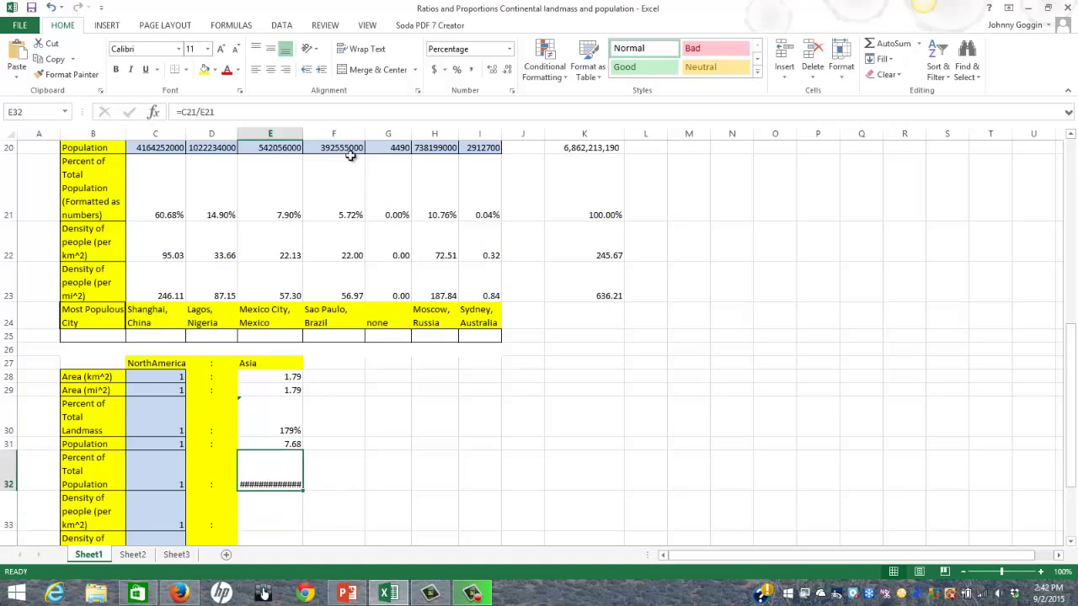
pyautogui.click(456, 69)
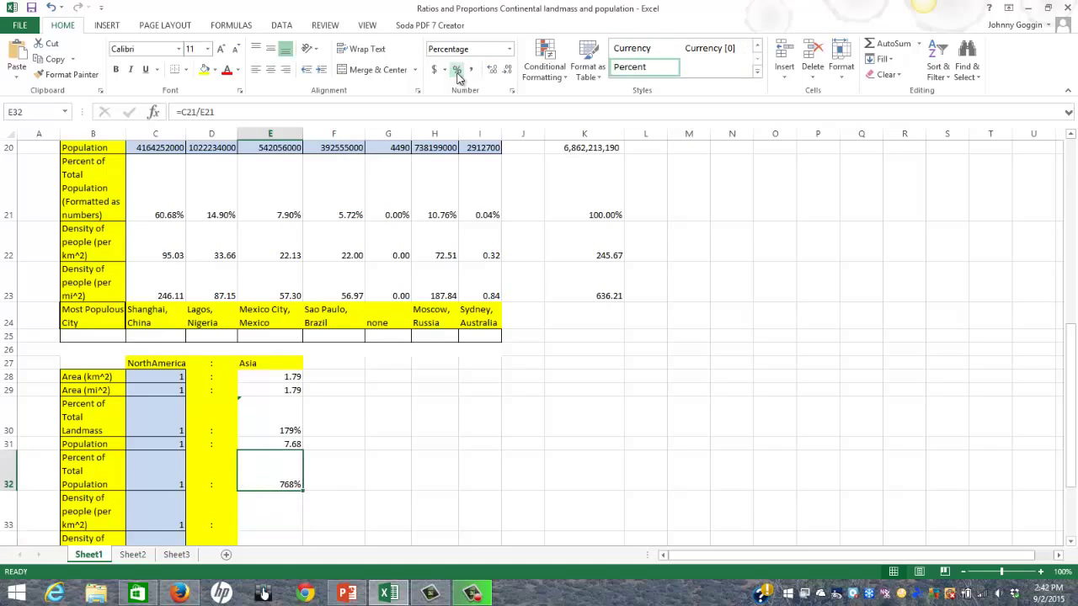
# - Compute the ratio of Asia's to North America's density per km² in E33 with the formula =C22/E22
pyautogui.click(281, 506)
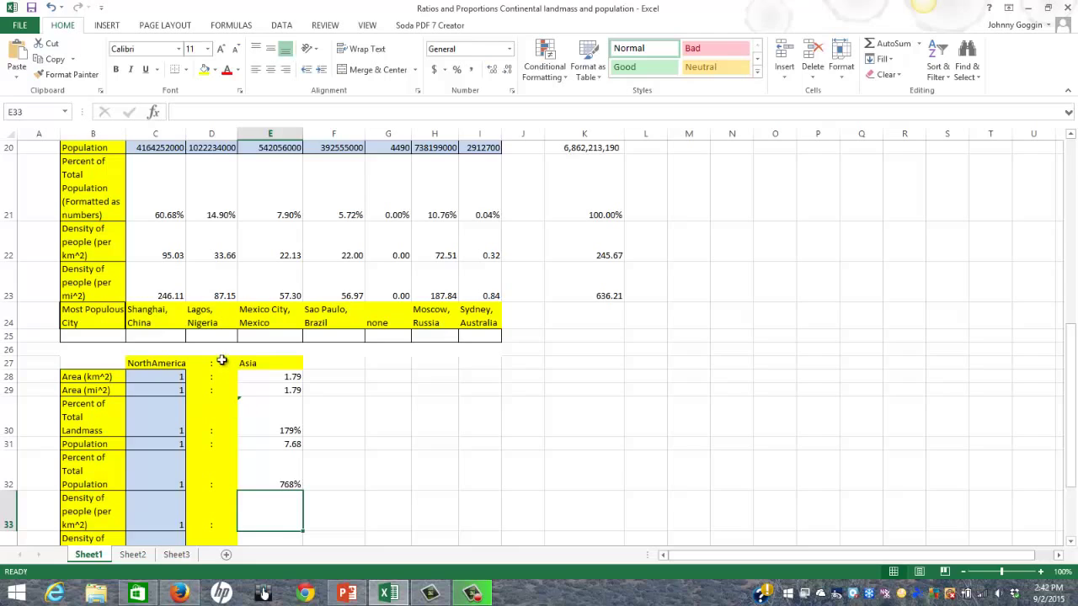
pyautogui.write('=')
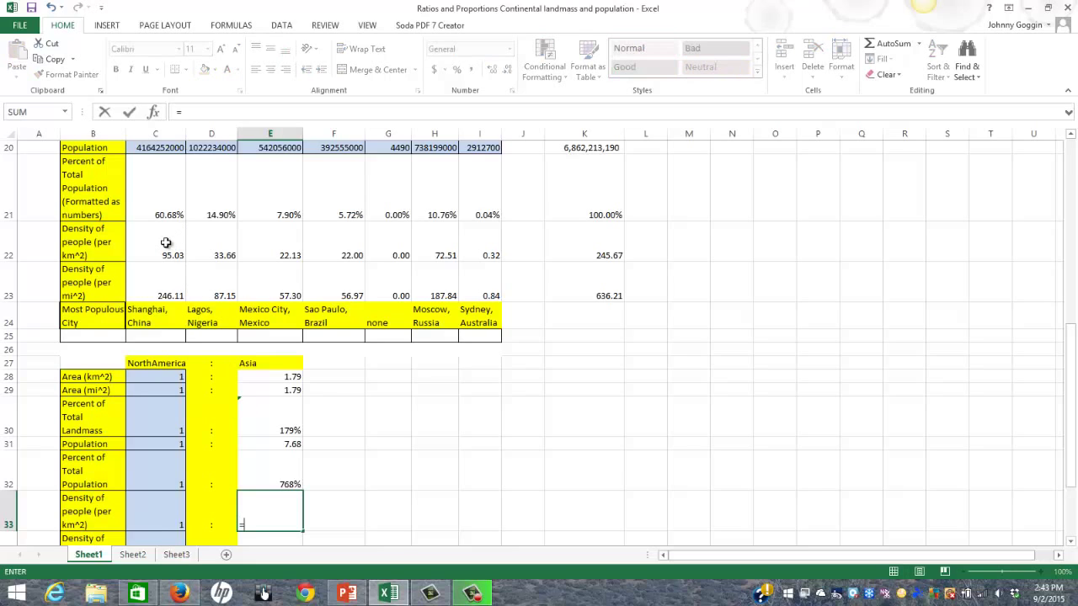
pyautogui.click(165, 242)
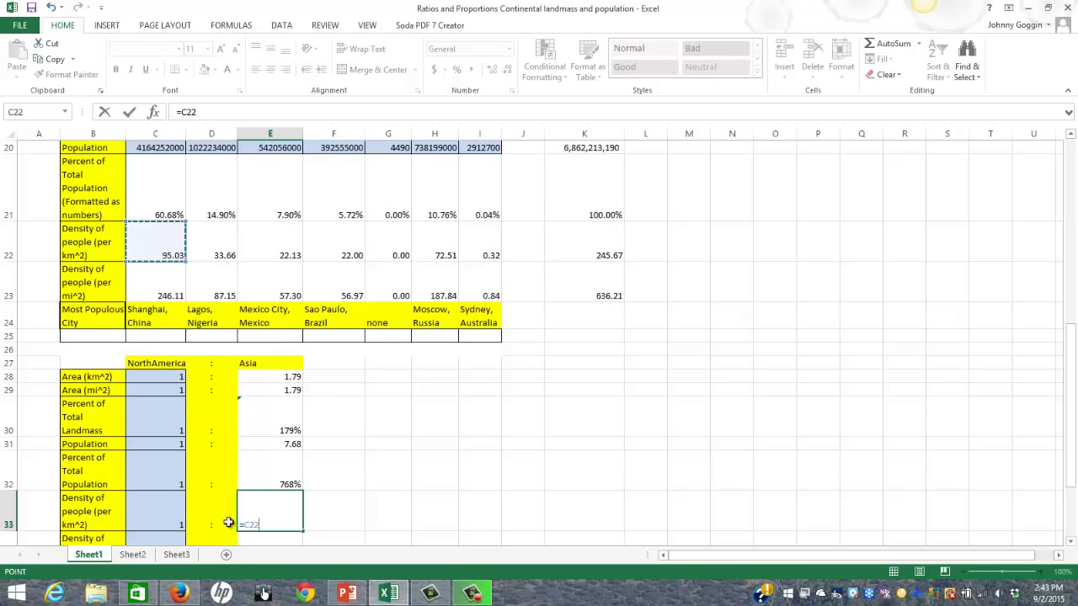
pyautogui.write('/')
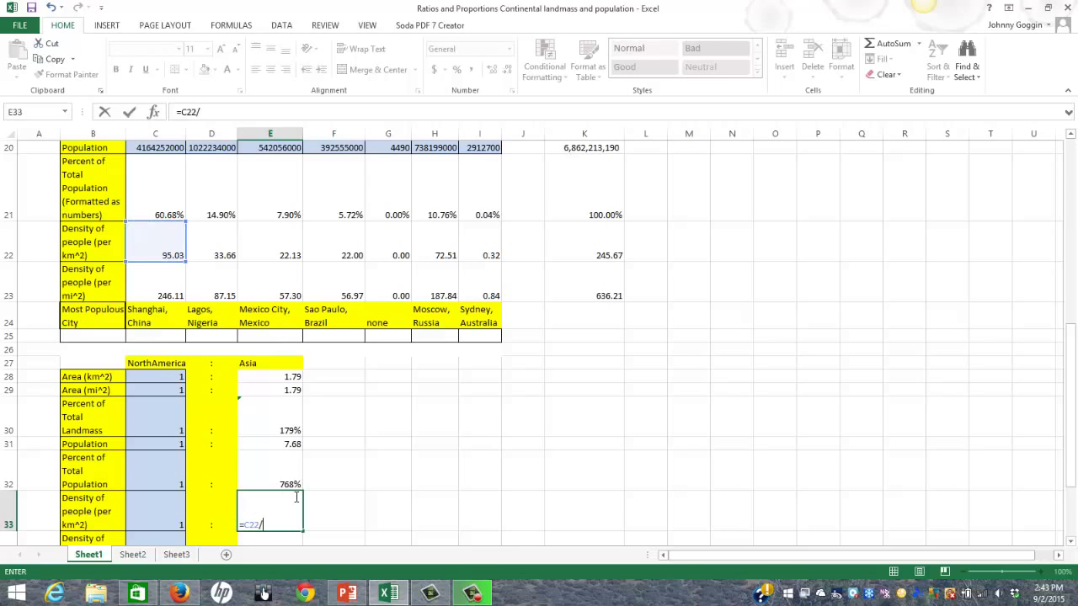
pyautogui.click(283, 254)
pyautogui.press('Return')
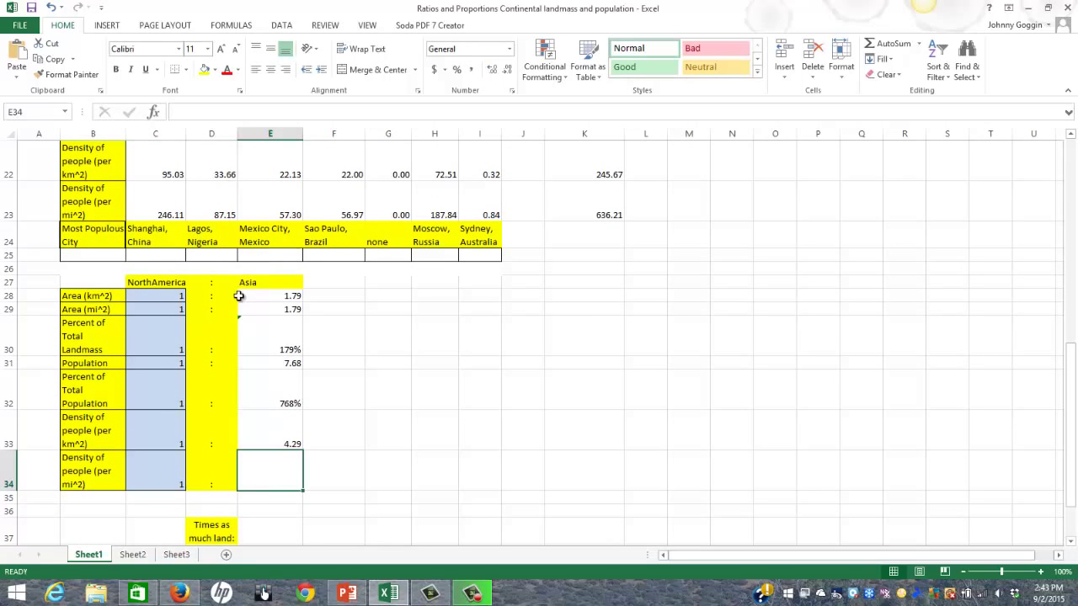
# - Compute the ratio of Asia's to North America's density per mi² in E34 with the formula =C23/E23
pyautogui.write('=')
pyautogui.click(163, 200)
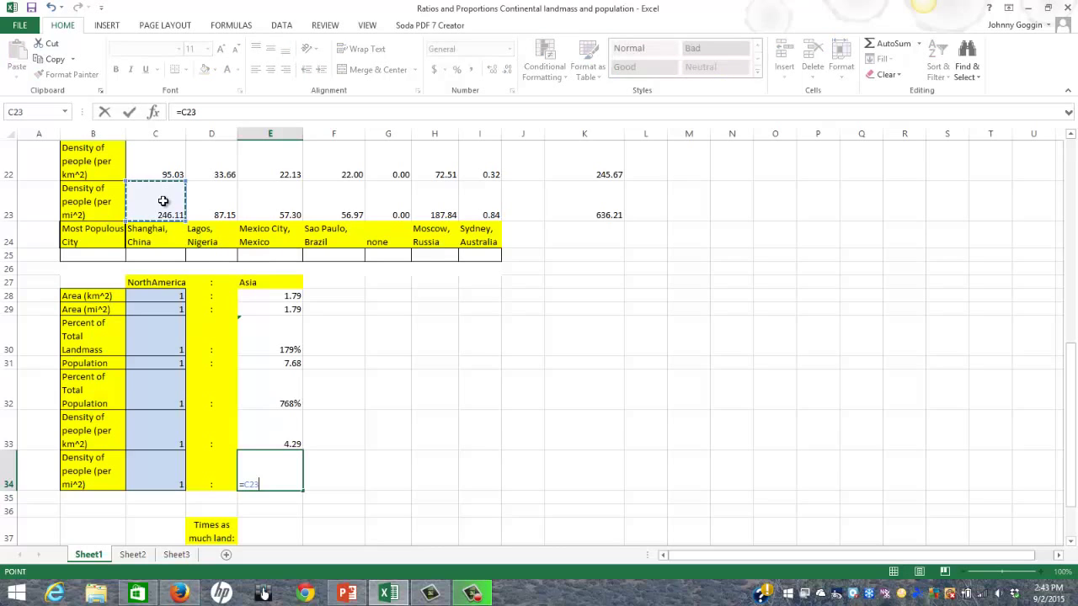
pyautogui.write('/')
pyautogui.click(287, 213)
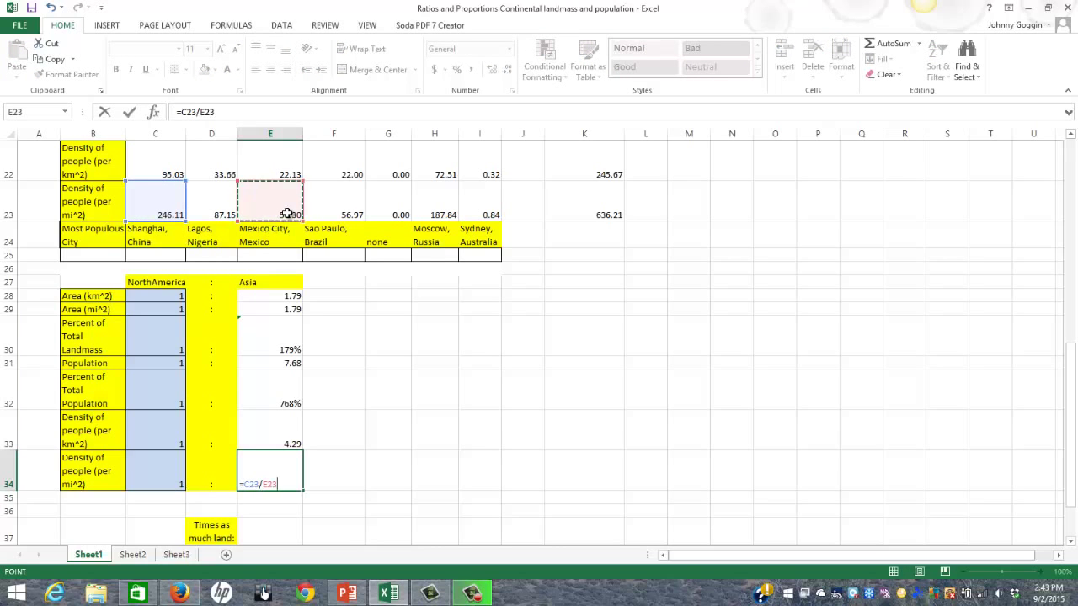
pyautogui.press('Return')
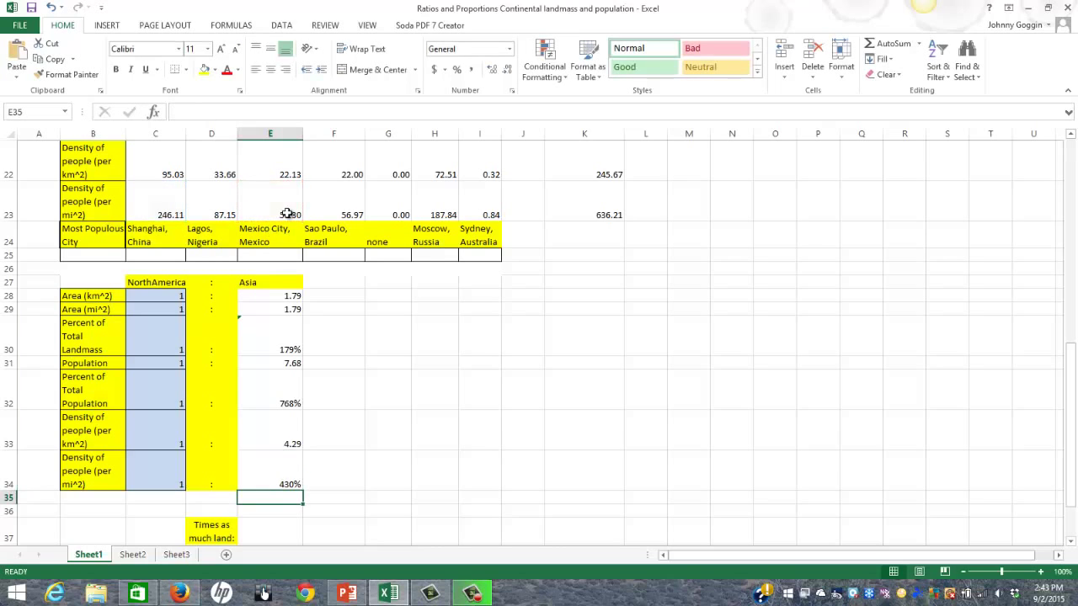
# - Try the Percent style on the density ratio in E34 and re-enter its formula
pyautogui.click(283, 471)
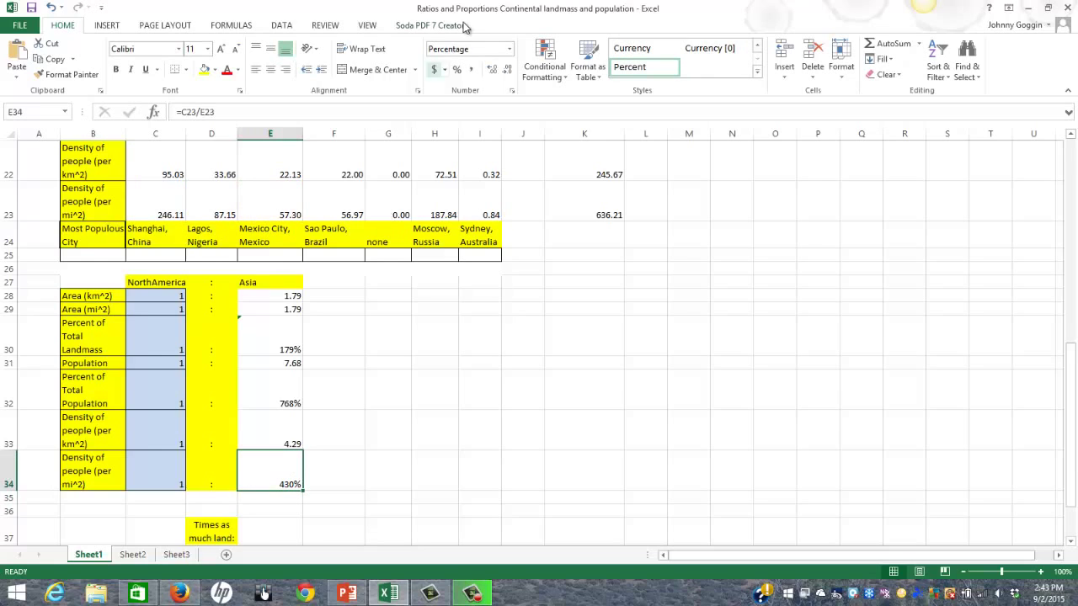
pyautogui.click(456, 72)
pyautogui.doubleClick(289, 471)
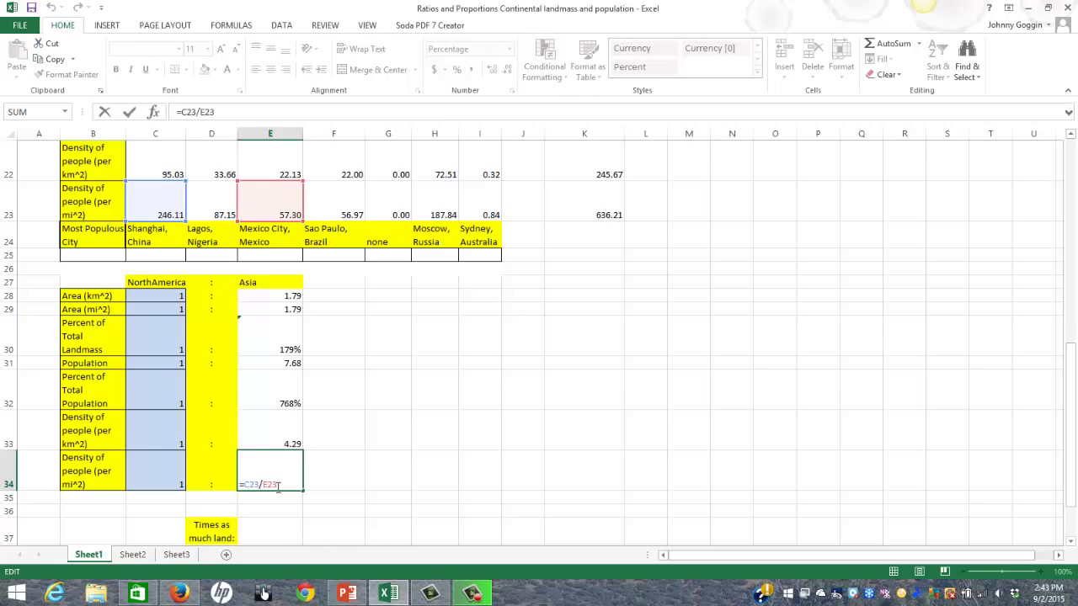
pyautogui.press('Return')
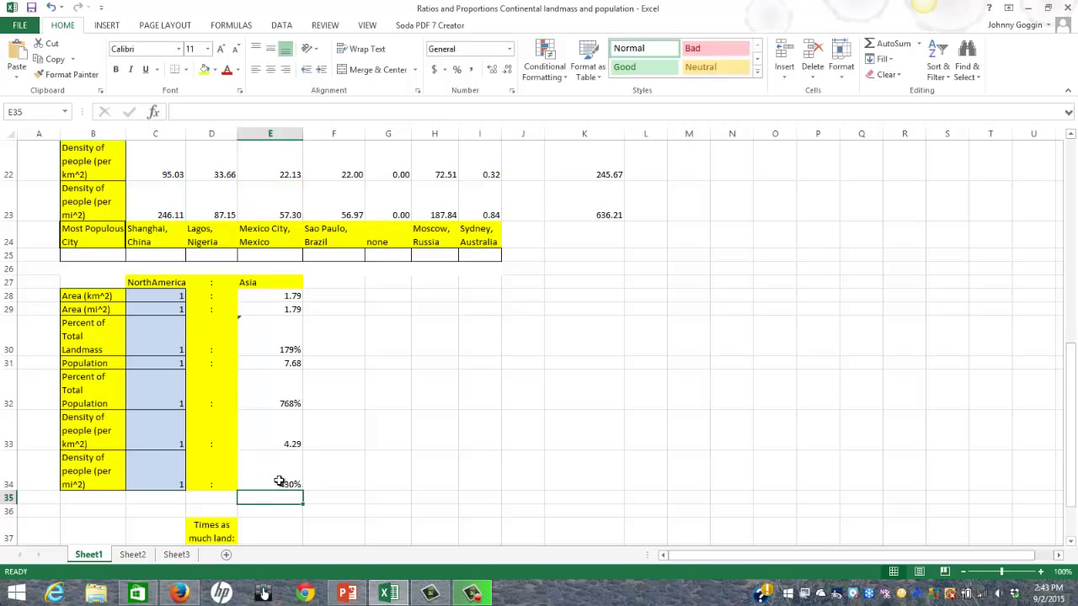
# - Reset the per mi² density ratio in E34 to the Normal cell style
pyautogui.click(280, 481)
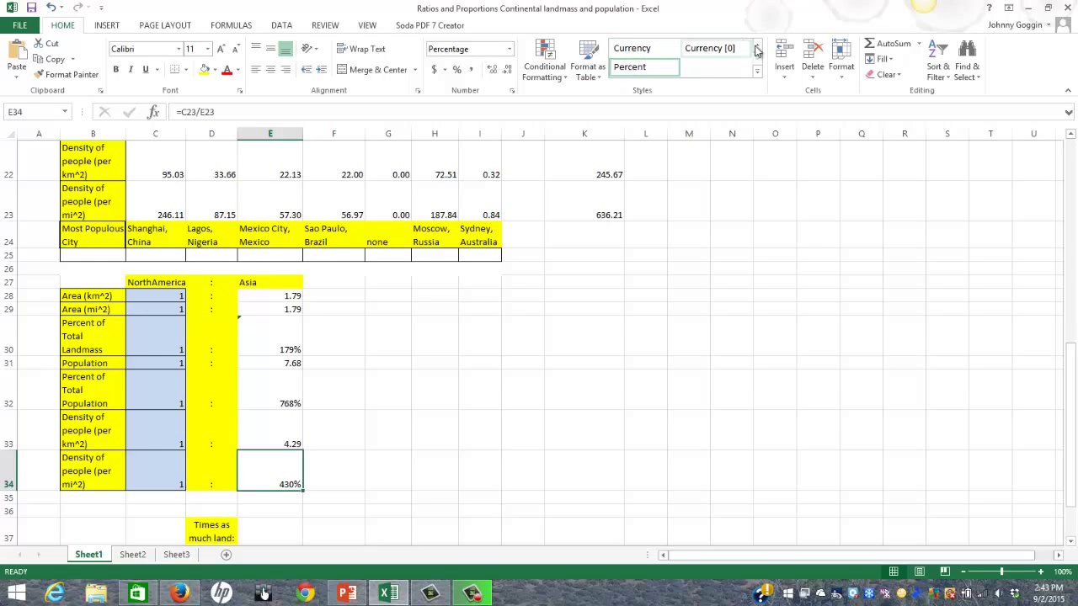
pyautogui.click(629, 51)
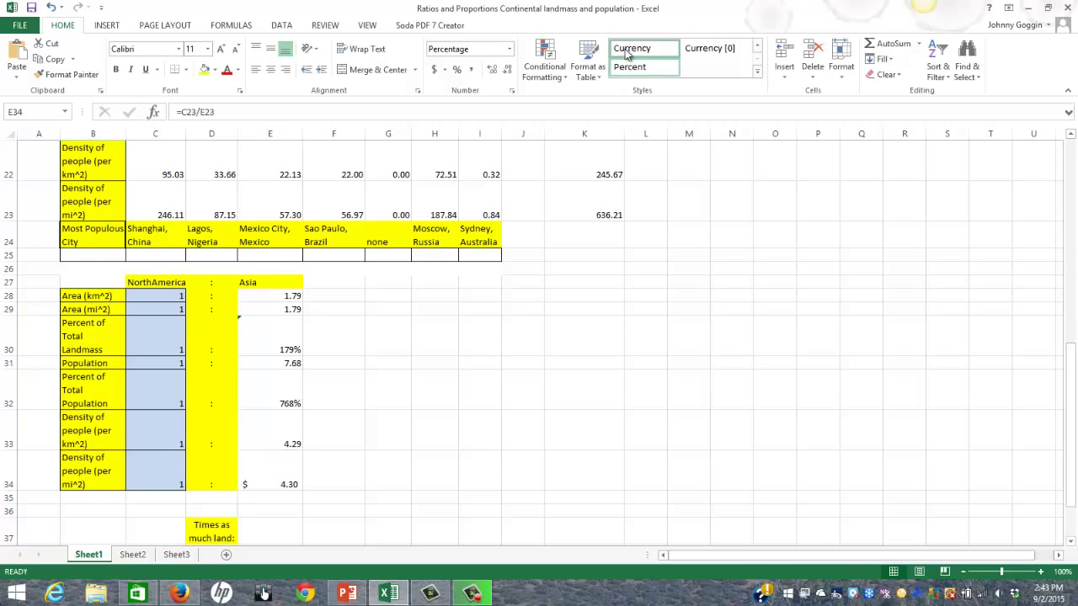
pyautogui.click(757, 76)
pyautogui.click(650, 68)
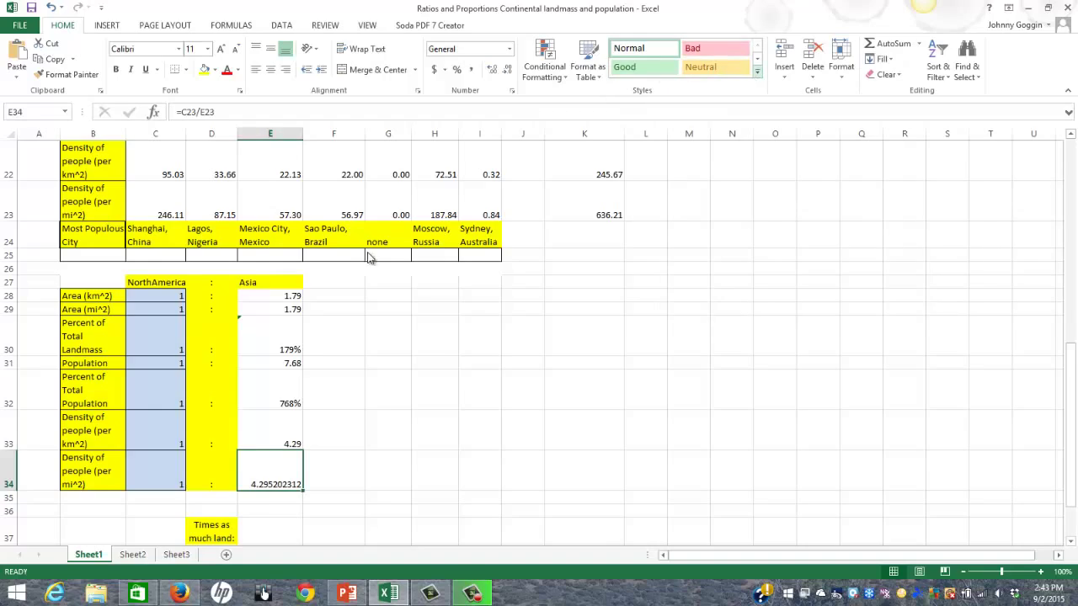
# - Apply the Normal cell style to the population percentage ratio in E32 and show it with two decimal places
pyautogui.click(288, 404)
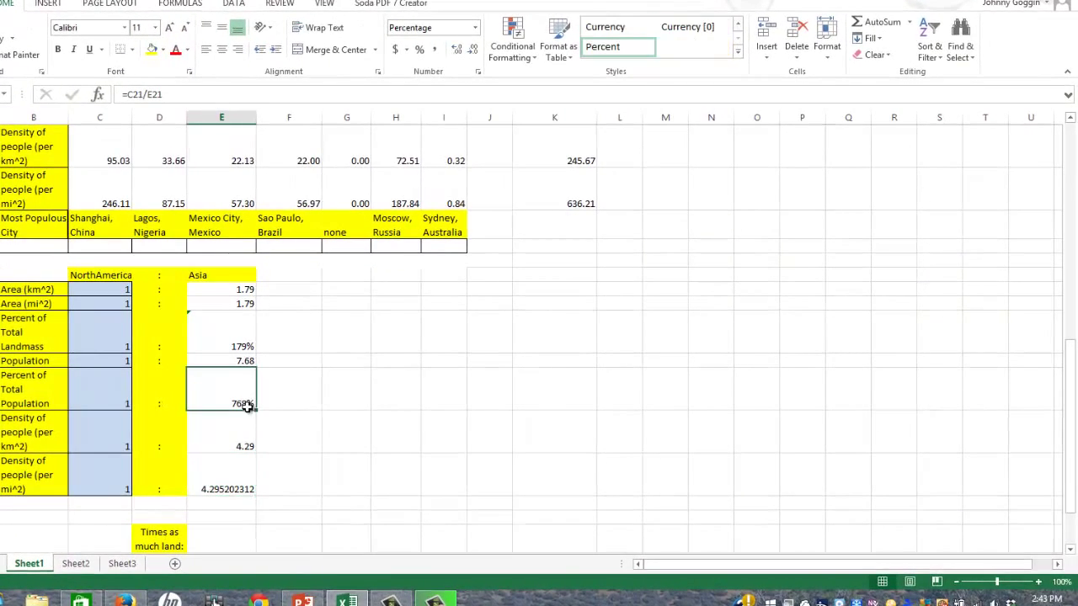
pyautogui.click(738, 52)
pyautogui.click(610, 42)
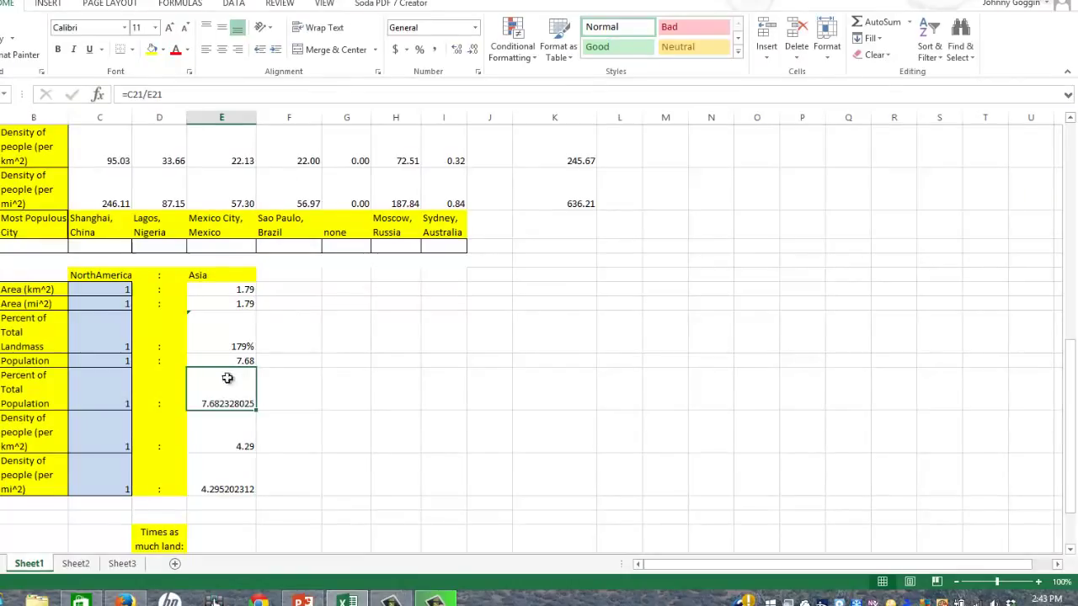
pyautogui.tripleClick(476, 49)
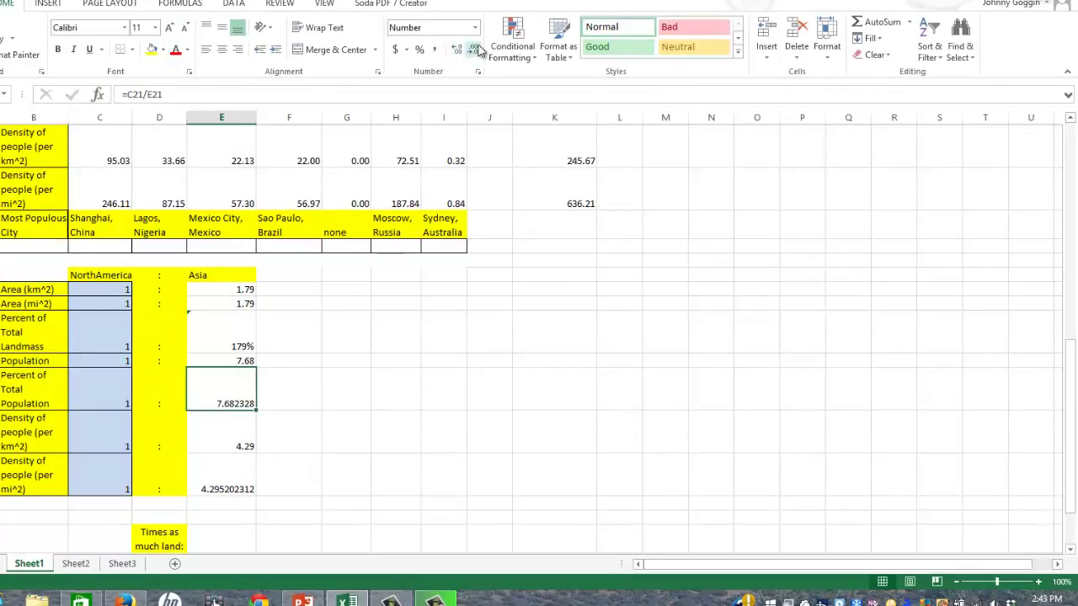
pyautogui.click(476, 50)
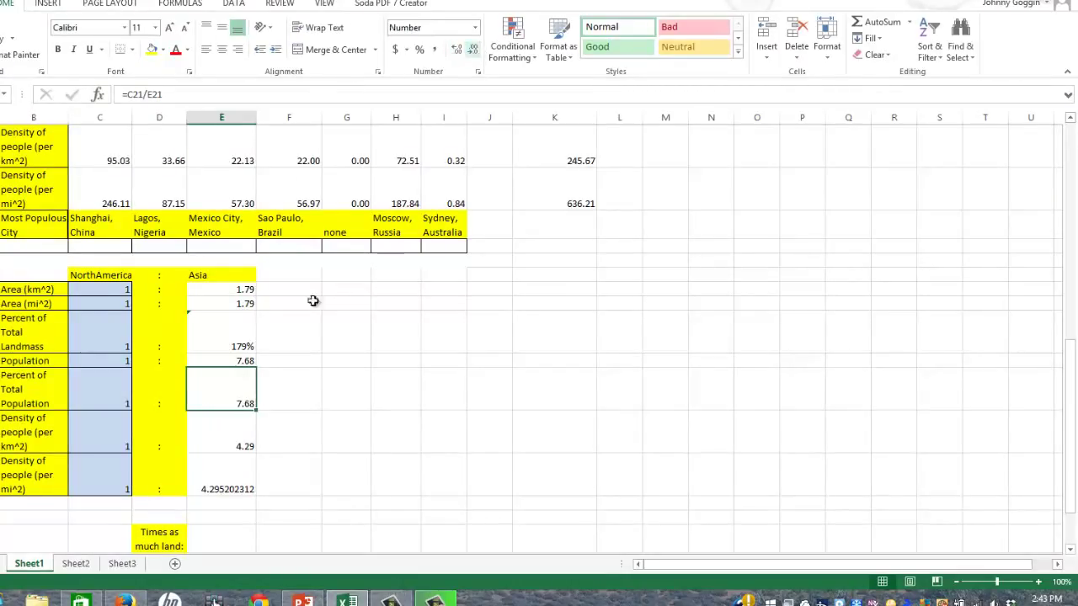
# - Show the per mi² density ratio in E34 with two decimal places
pyautogui.click(228, 479)
pyautogui.click(474, 50)
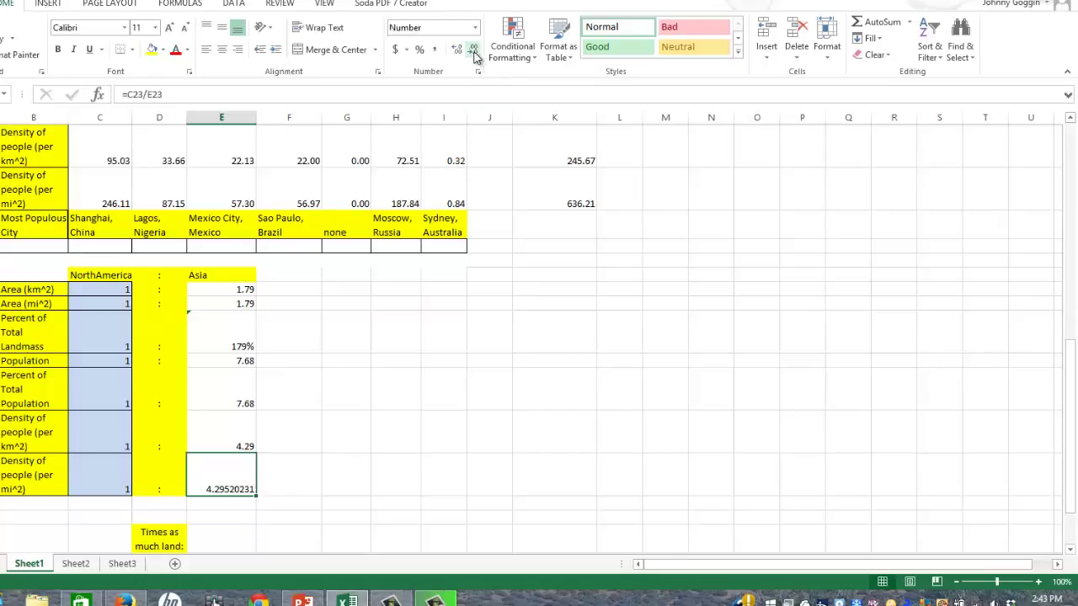
pyautogui.doubleClick(474, 50)
pyautogui.doubleClick(474, 50)
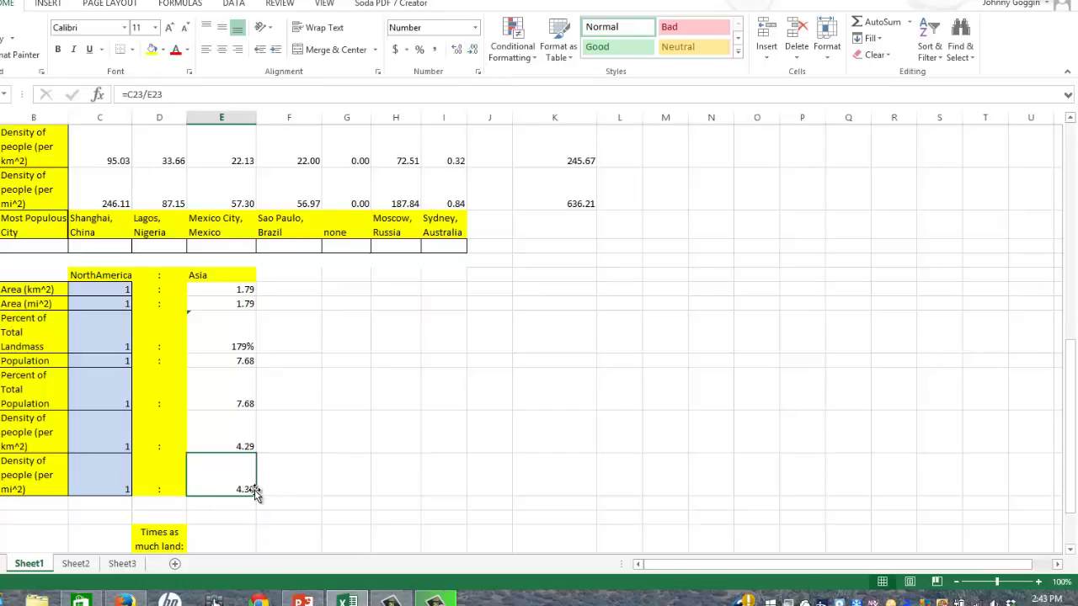
# - Check the closing questions in the instructions and enter 1.79 beside "Times as much land" in E37
pyautogui.scroll(-3, 374, 415)
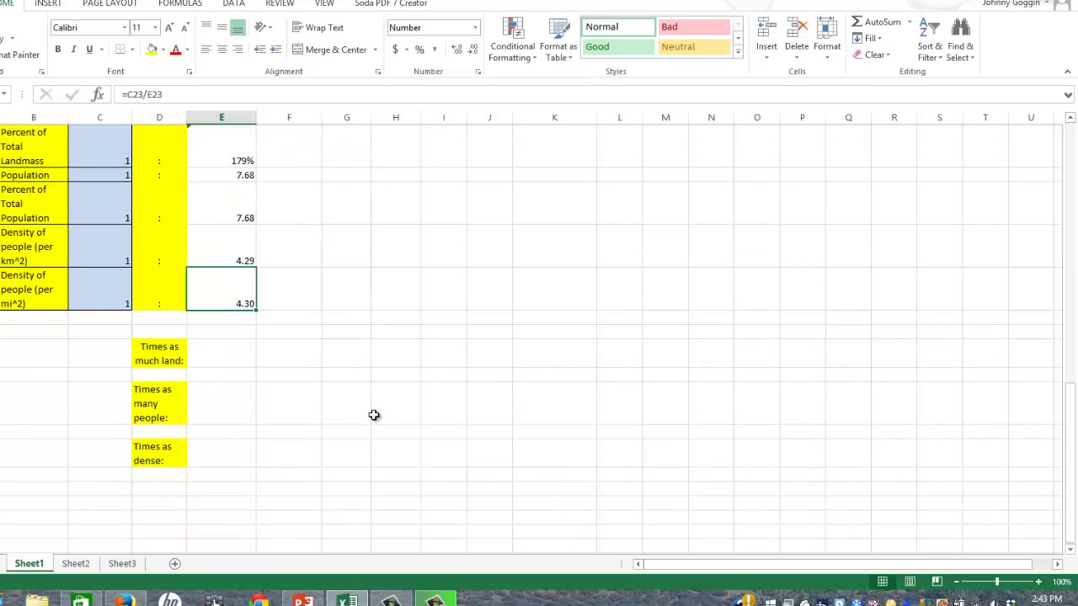
pyautogui.scroll(6, 373, 415)
pyautogui.scroll(3, 373, 415)
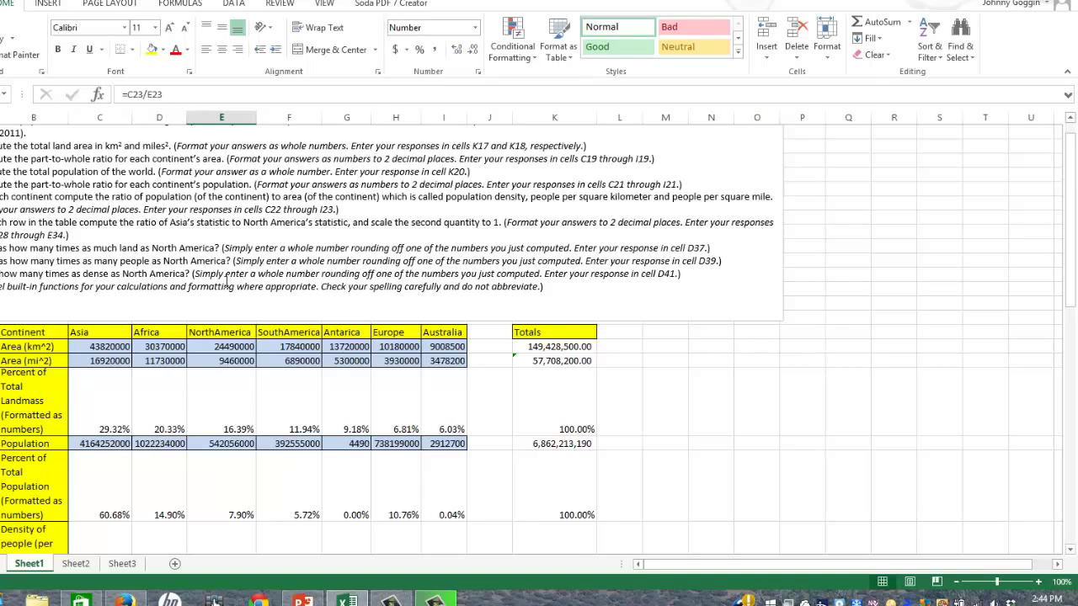
pyautogui.scroll(-10, 226, 282)
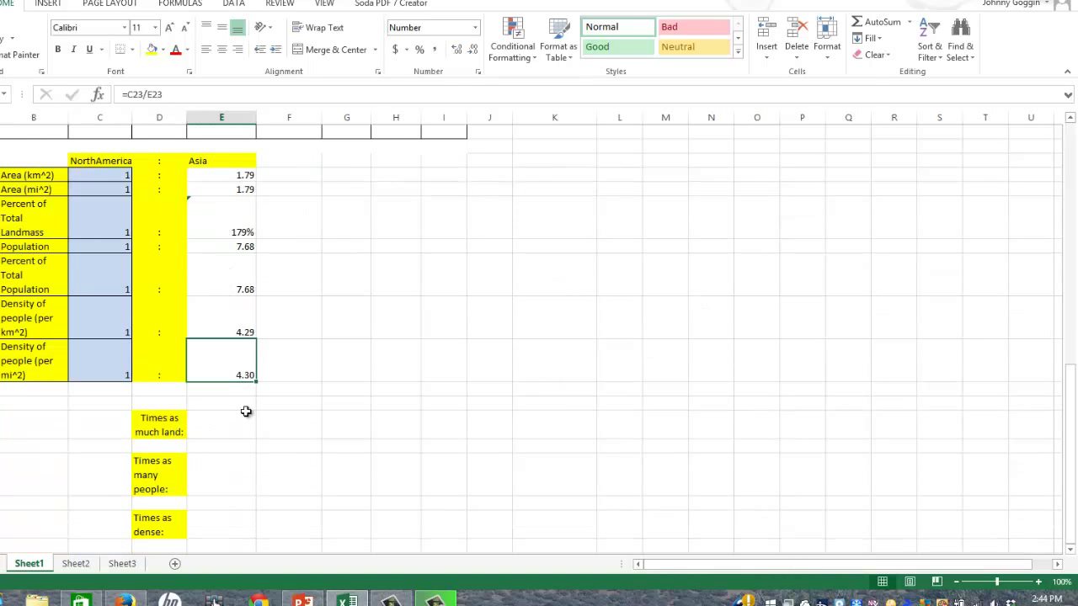
pyautogui.click(209, 428)
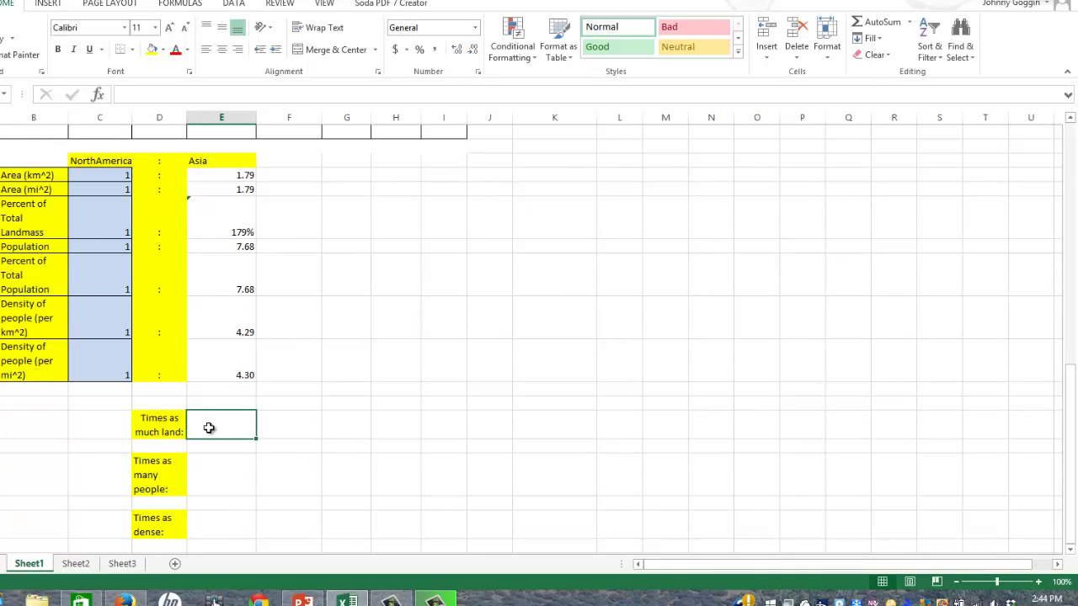
pyautogui.write('1.79')
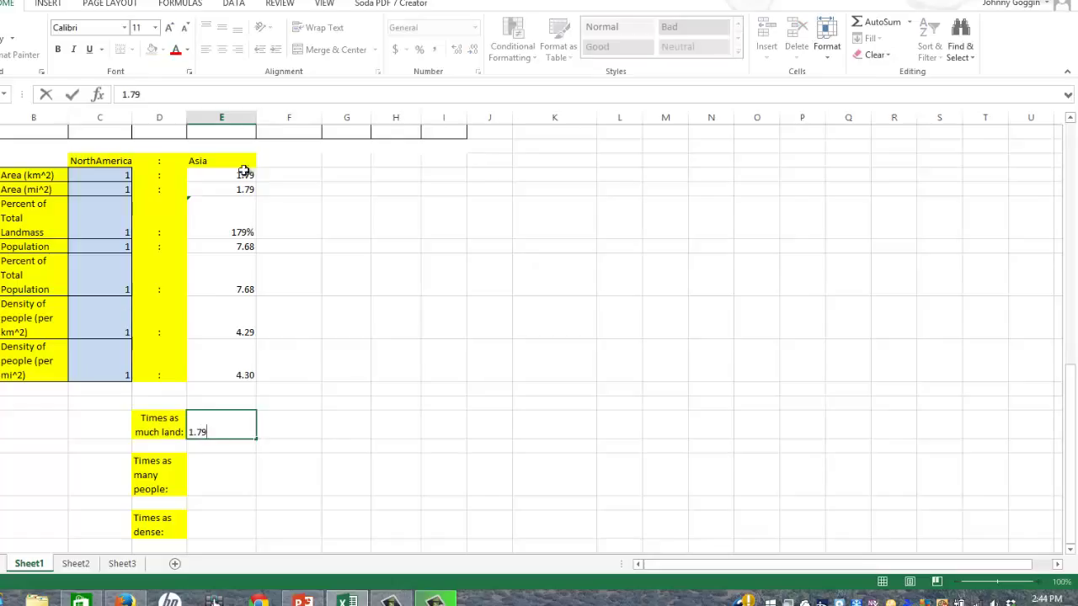
pyautogui.press('Return')
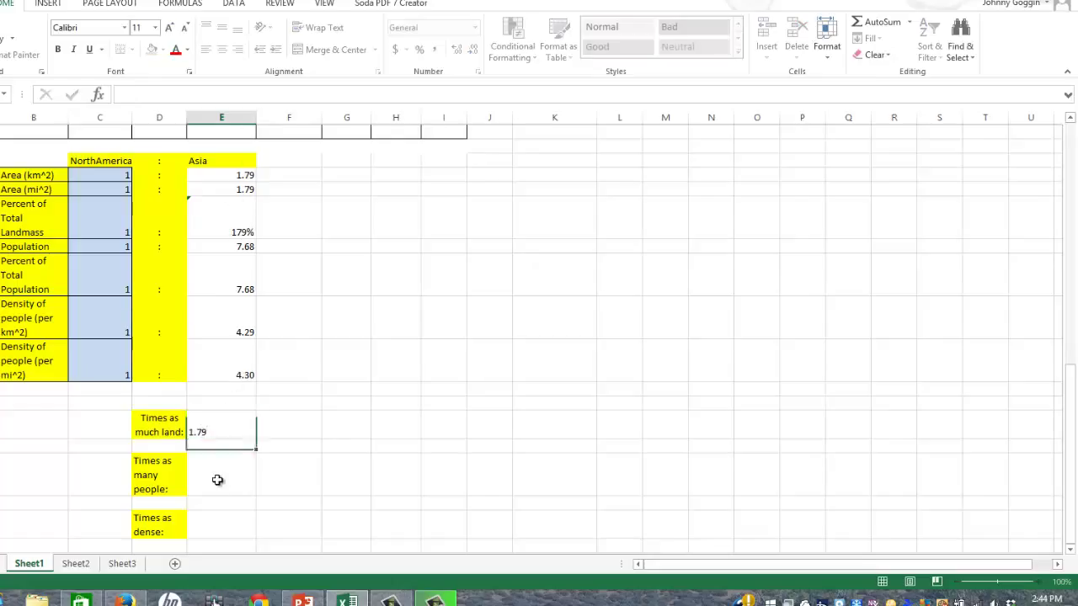
# - Enter 7.68 beside "Times as many people" in E39 and 4.3 beside "Times as dense" in E41
pyautogui.click(217, 480)
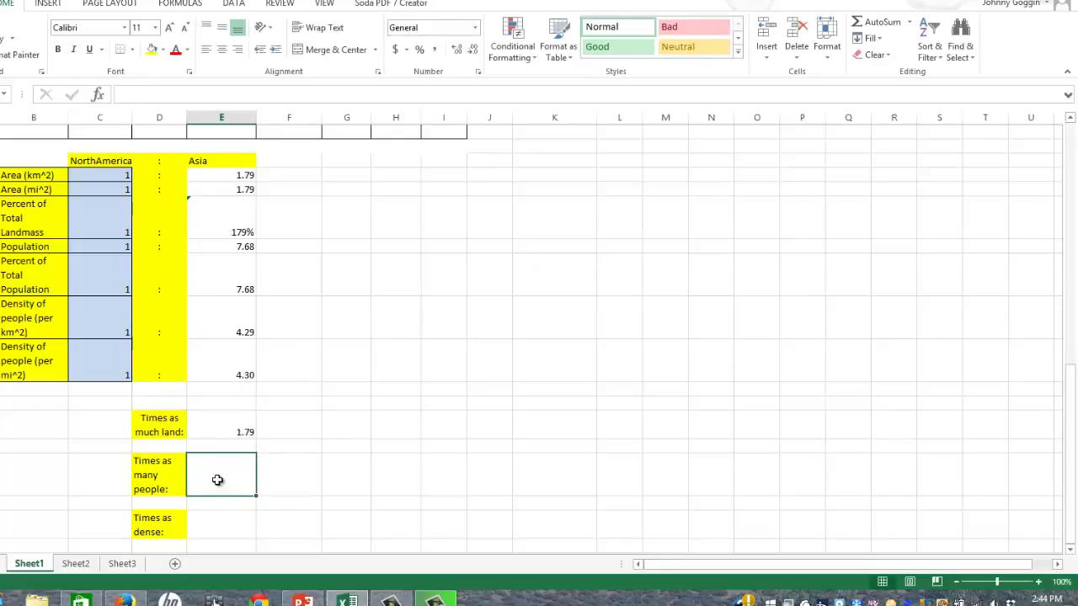
pyautogui.write('7.6')
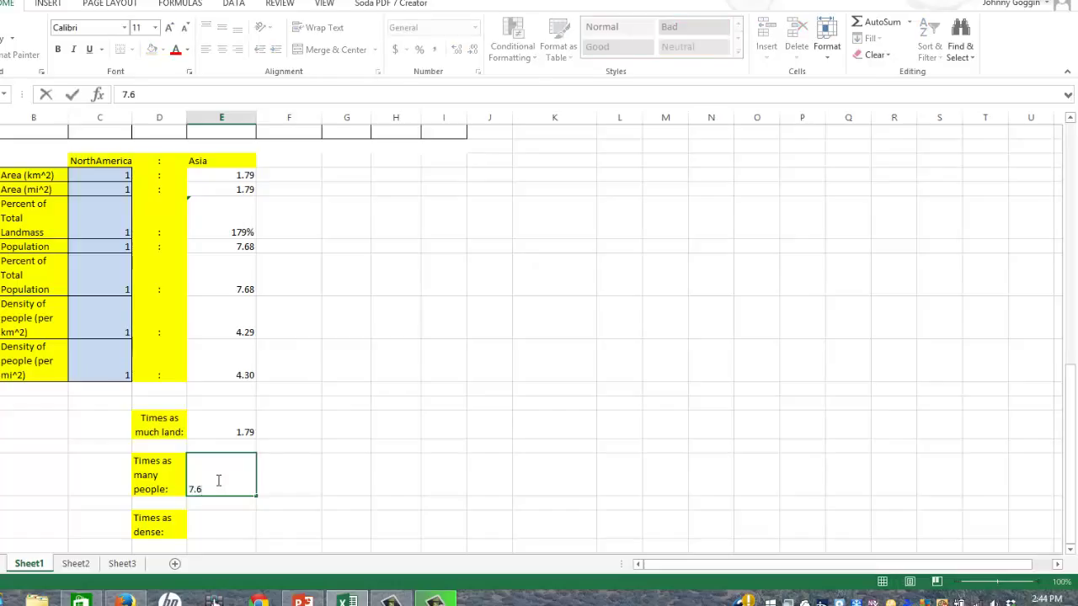
pyautogui.write('8')
pyautogui.click(211, 518)
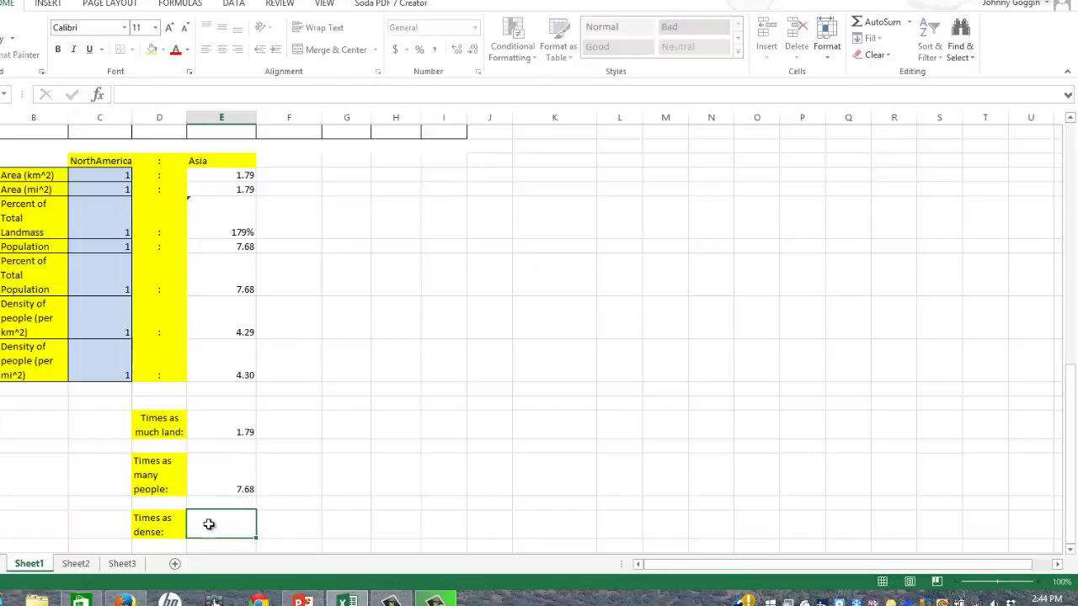
pyautogui.write('4.3')
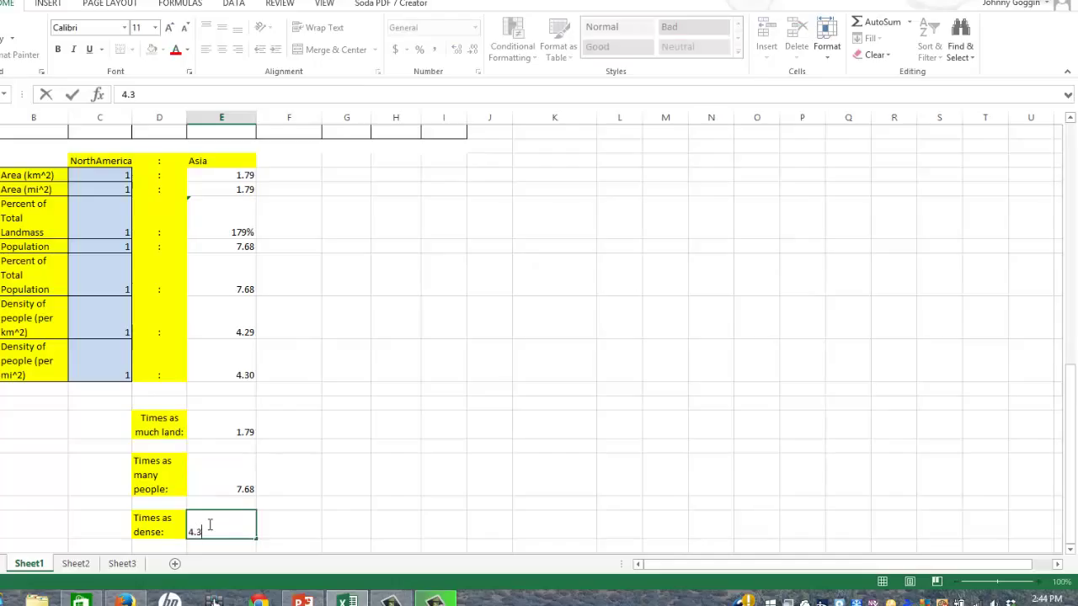
pyautogui.hotkey('ctrl', 'Return')
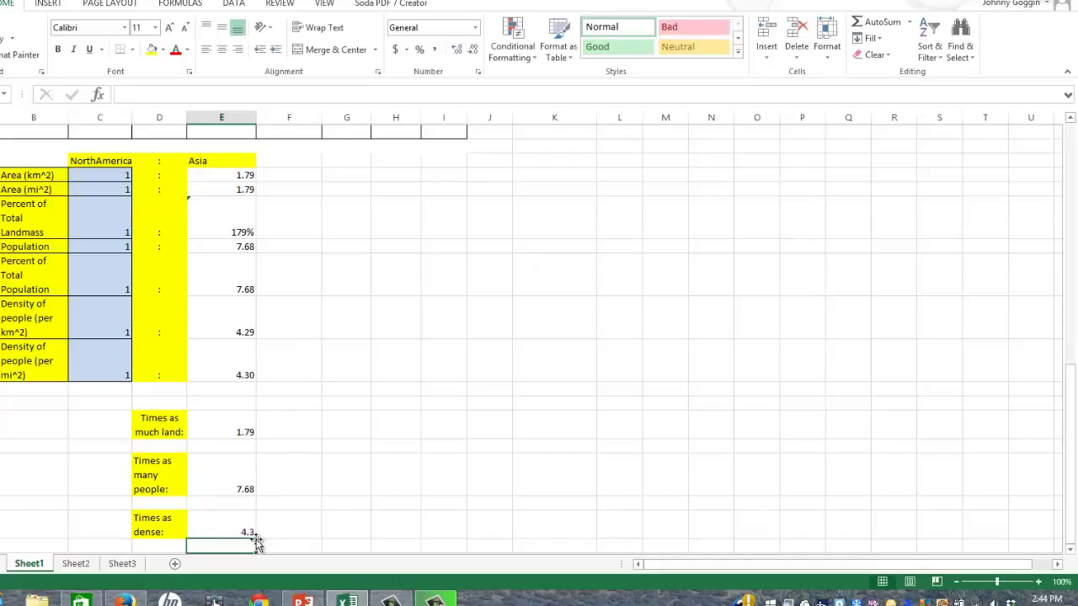
# - Review the finished worksheet, comparing the instructions with the continent table, the ratios and the times-as-much answers
pyautogui.scroll(-2, 406, 442)
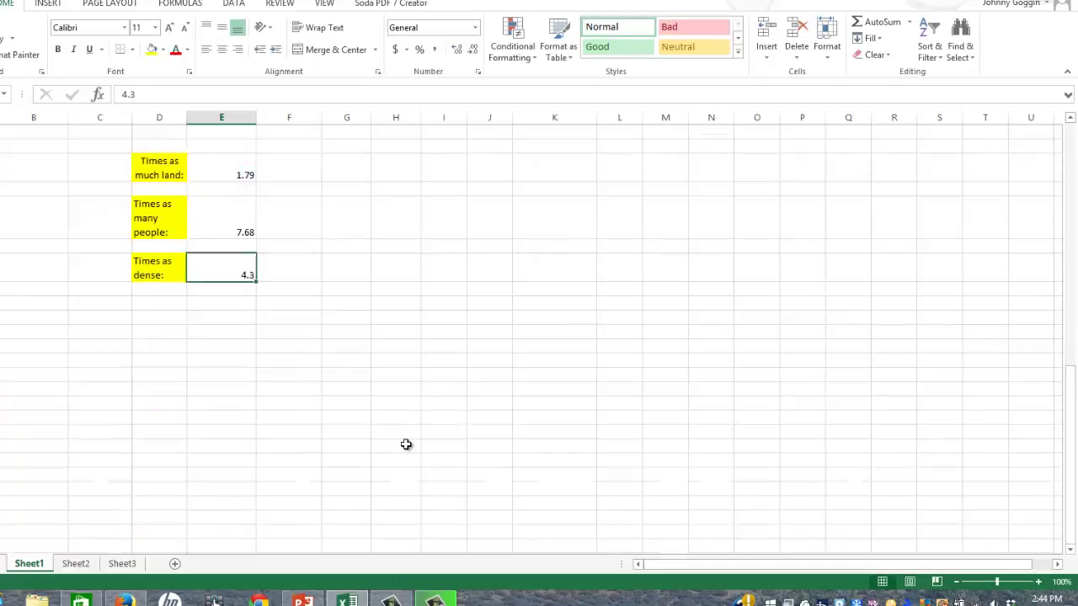
pyautogui.scroll(5, 407, 443)
pyautogui.scroll(2, 407, 443)
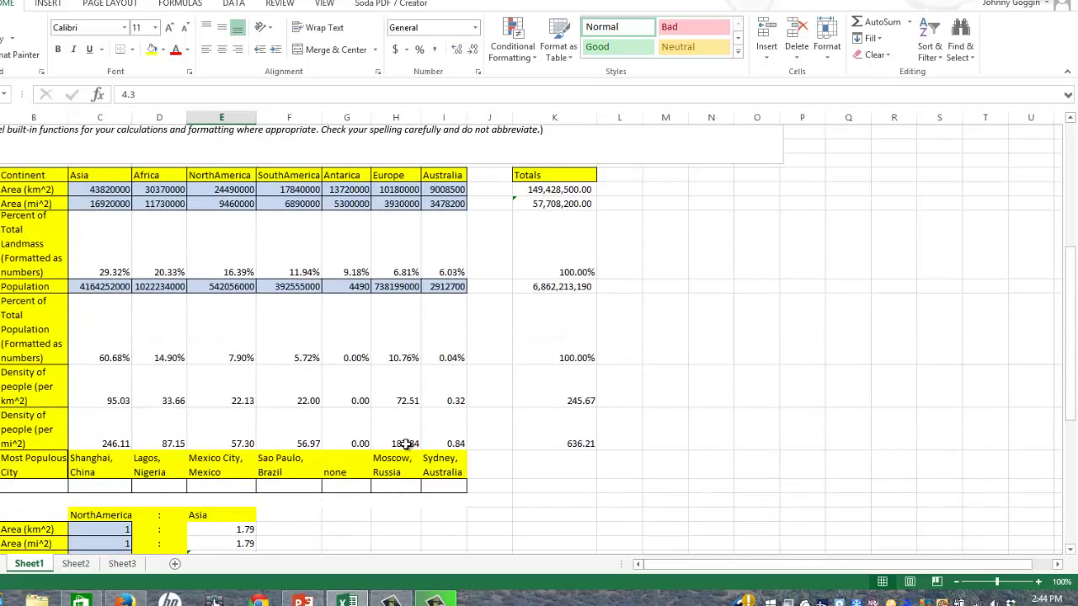
pyautogui.scroll(4, 406, 443)
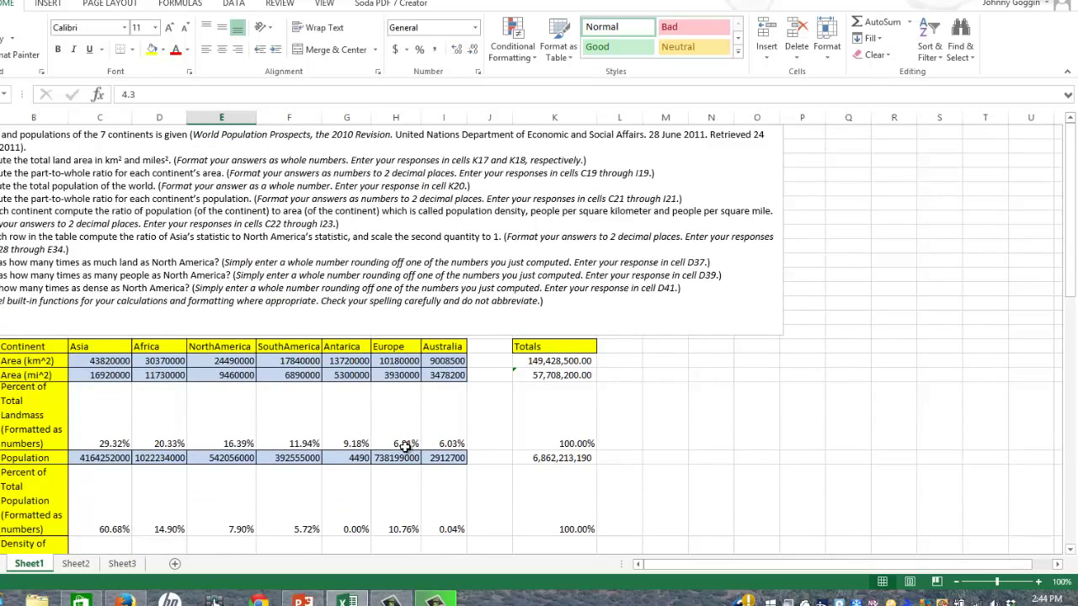
pyautogui.scroll(-10, 405, 446)
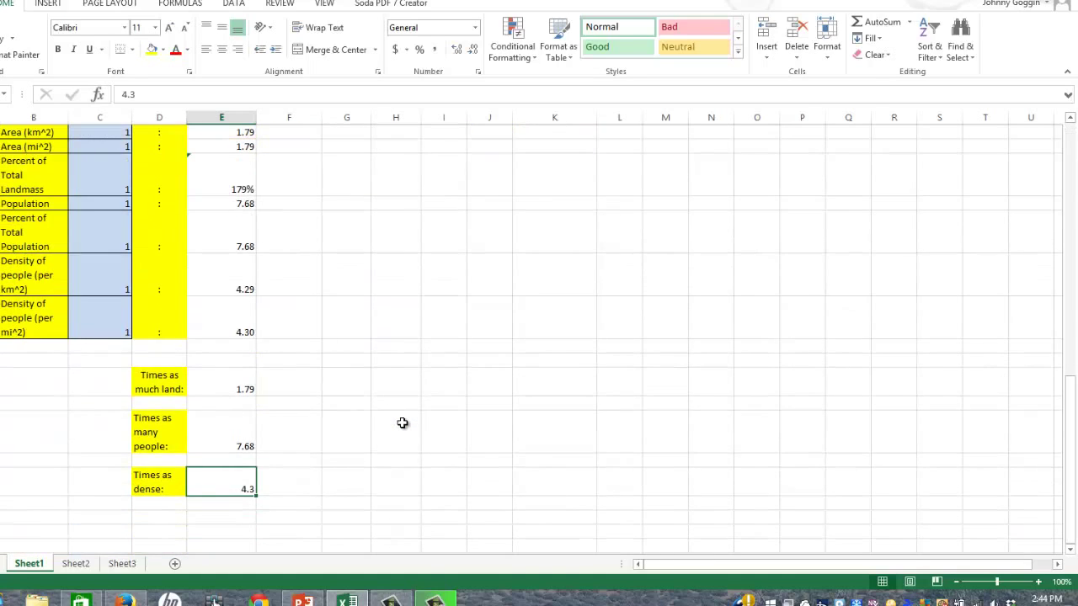
pyautogui.scroll(10, 402, 423)
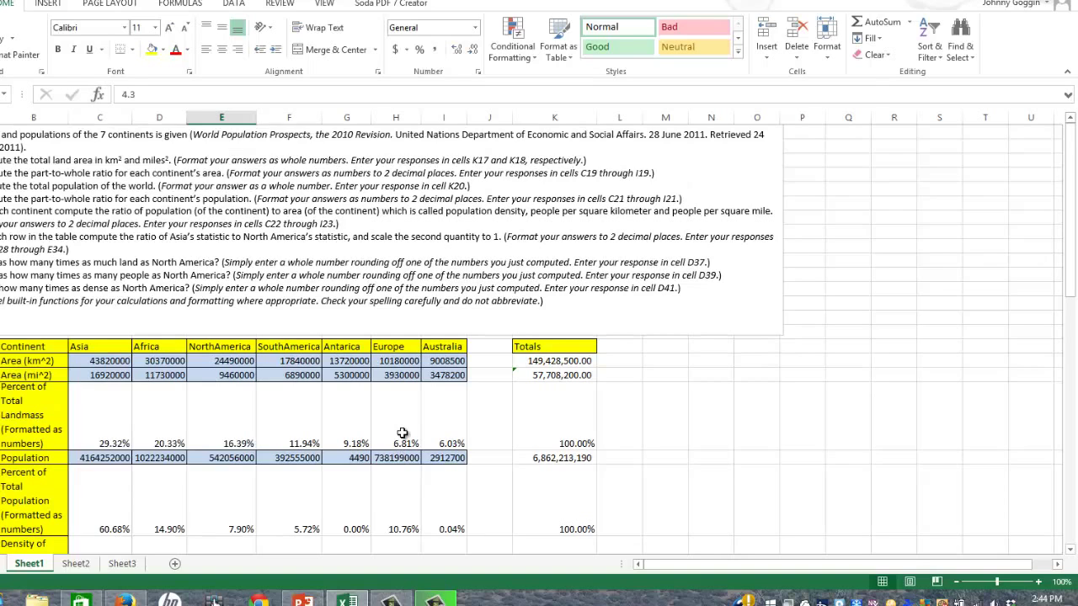
pyautogui.scroll(-1, 401, 433)
pyautogui.scroll(1, 401, 433)
pyautogui.moveTo(434, 600)
pyautogui.click(434, 539)
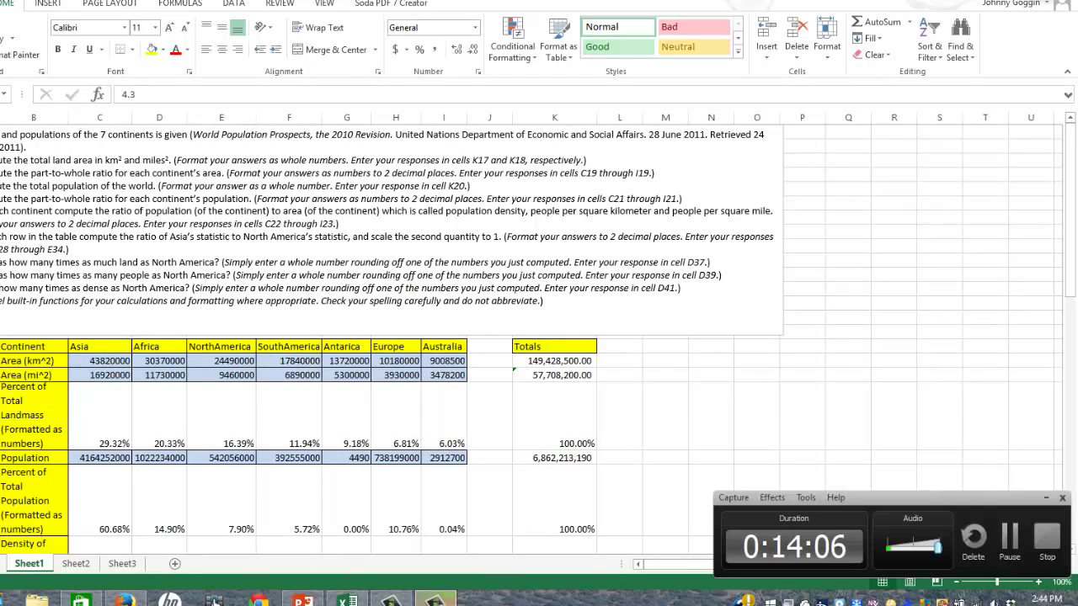